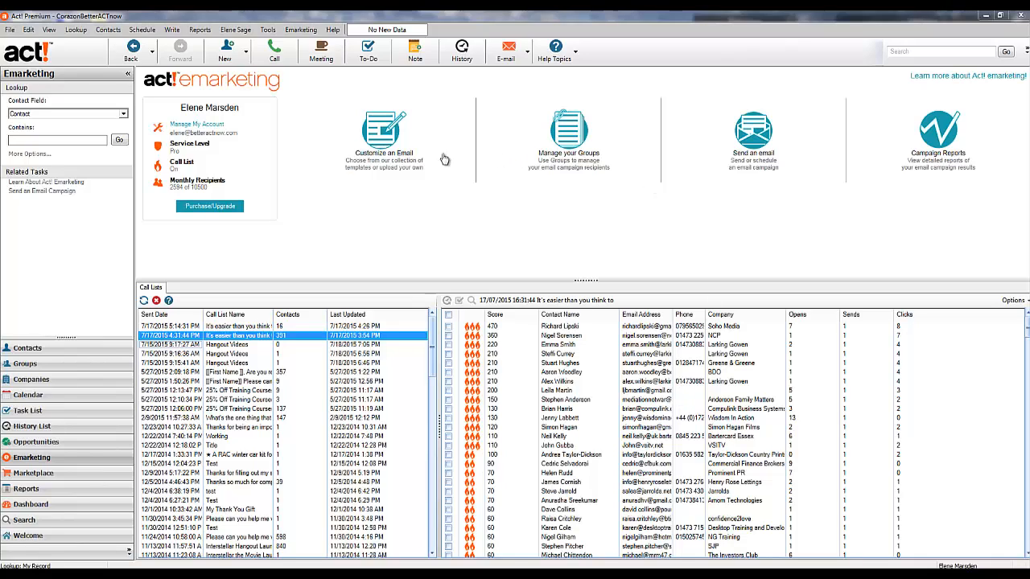
- Open the email customization area of Act! Emarketing and list the stock templates
{"action": "left_click", "coordinate": [388, 138]}
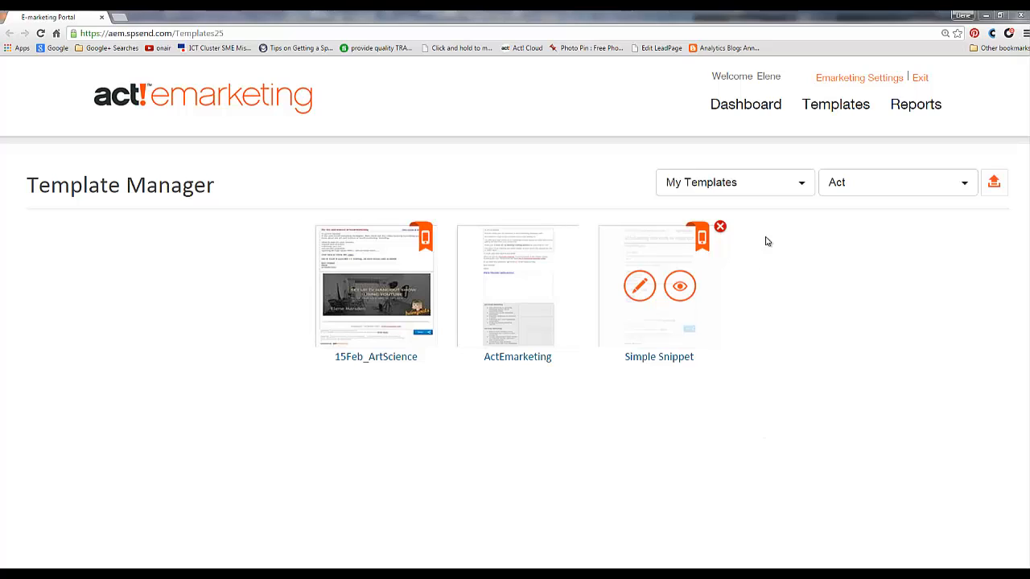
{"action": "left_click", "coordinate": [804, 185]}
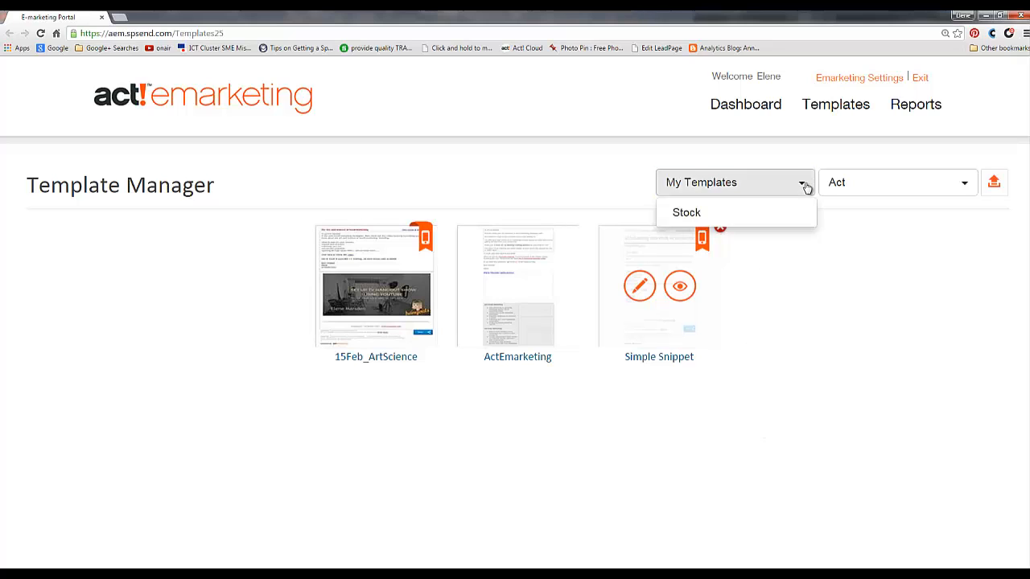
{"action": "left_click", "coordinate": [684, 215]}
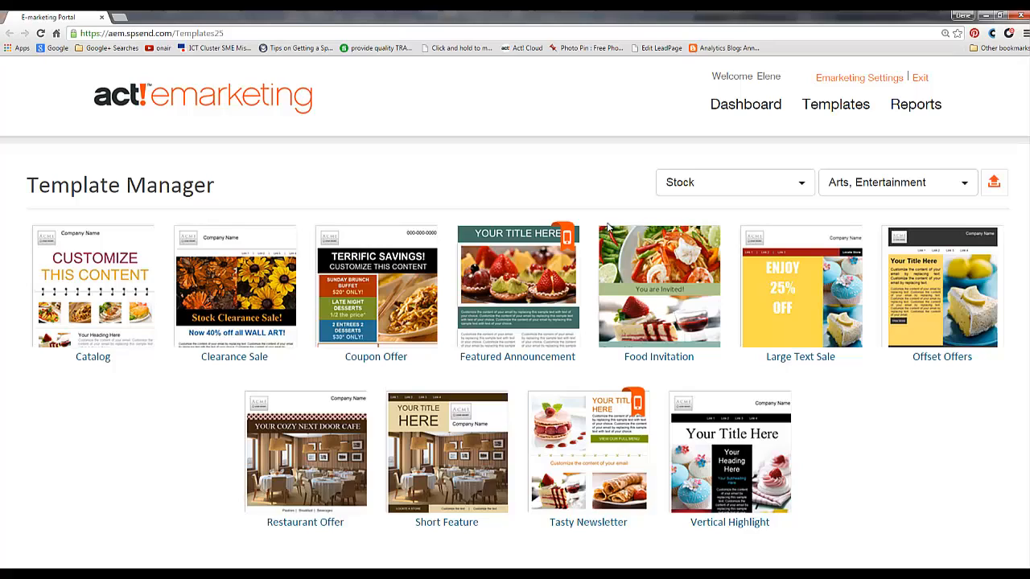
{"action": "mouse_move", "coordinate": [551, 237]}
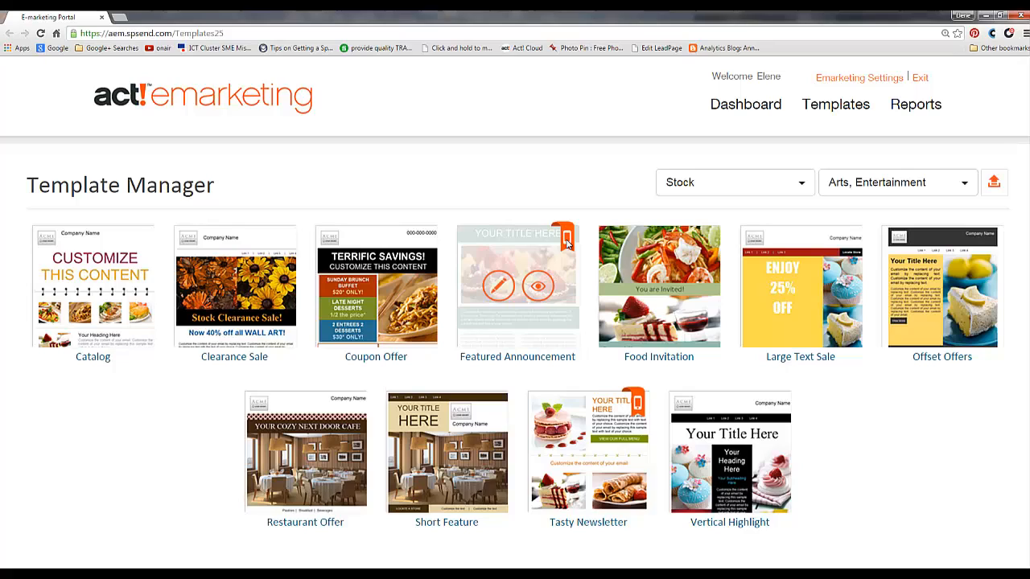
- Browse the stock templates in the Non-Profit, Seasonal and Social categories
{"action": "left_click", "coordinate": [968, 185]}
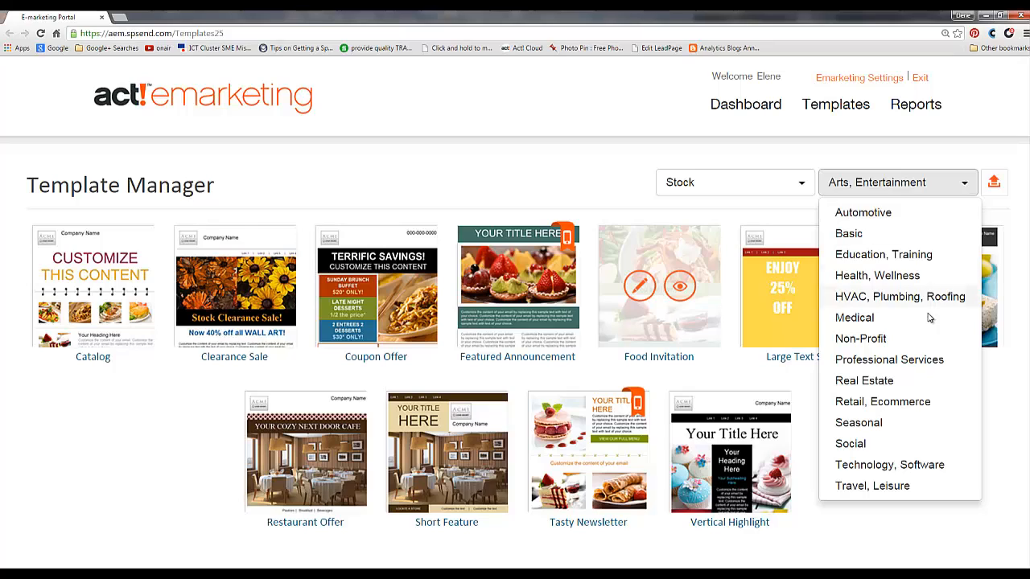
{"action": "left_click", "coordinate": [881, 338]}
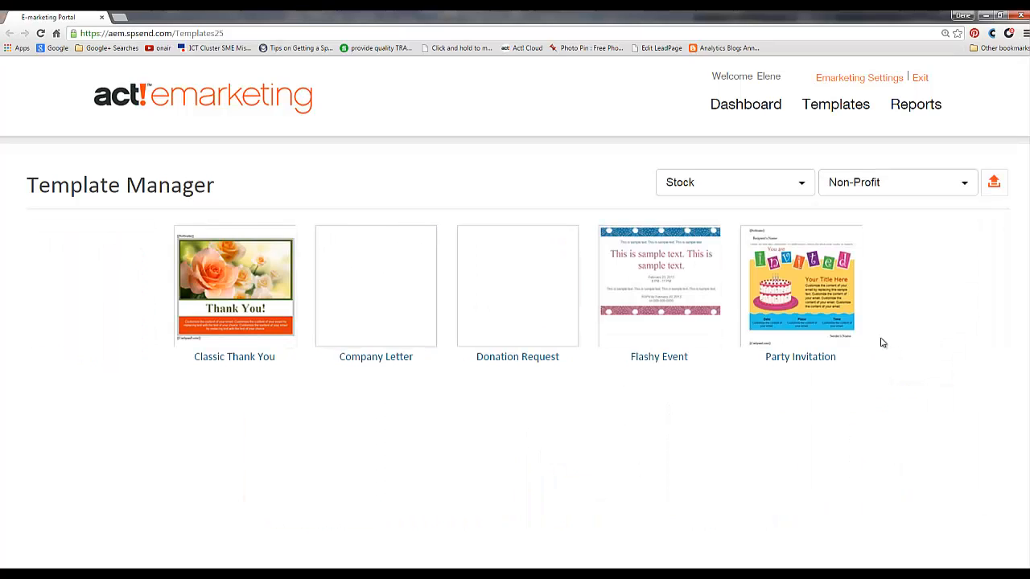
{"action": "left_click", "coordinate": [962, 188]}
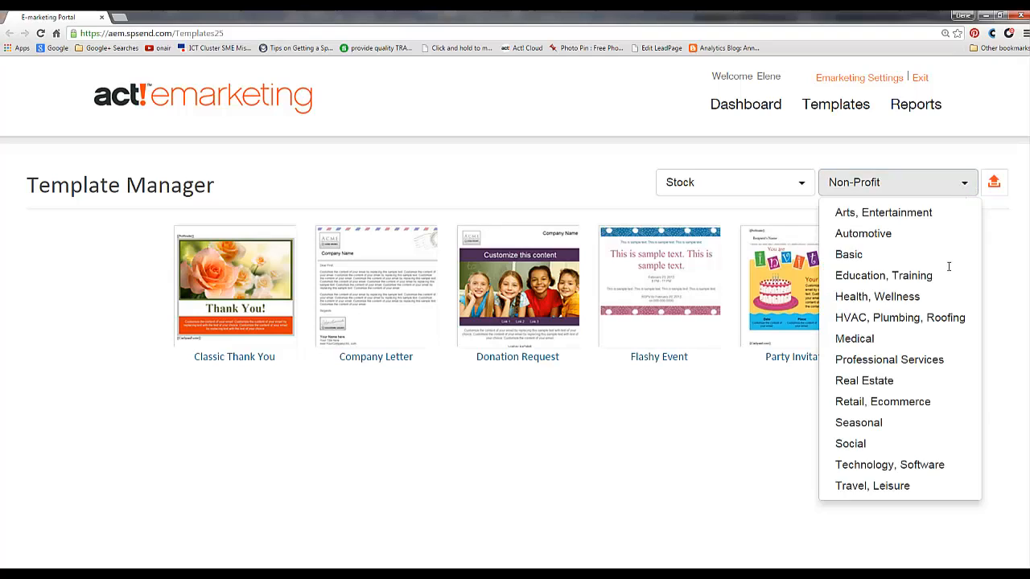
{"action": "left_click", "coordinate": [863, 426]}
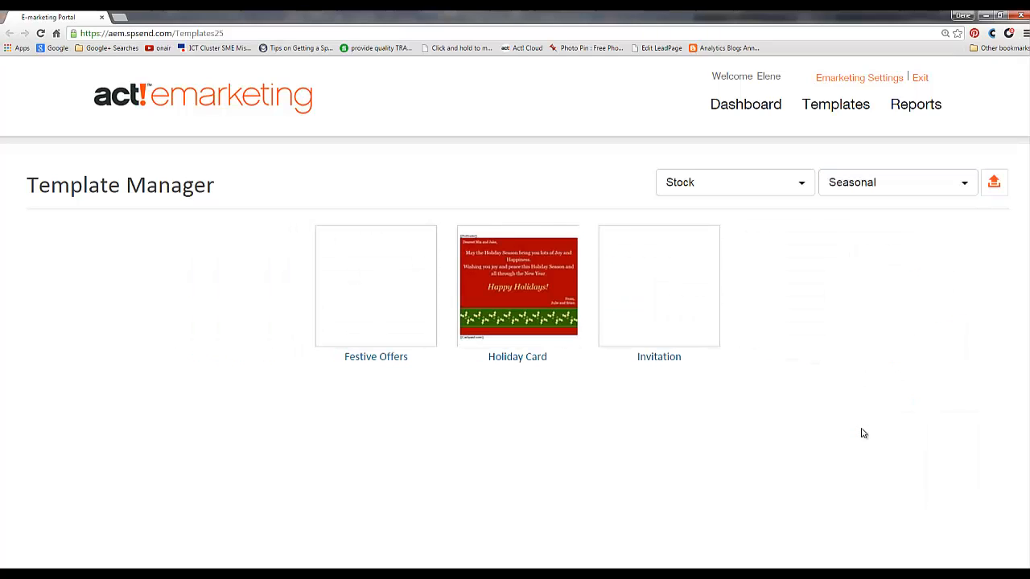
{"action": "left_click", "coordinate": [970, 188]}
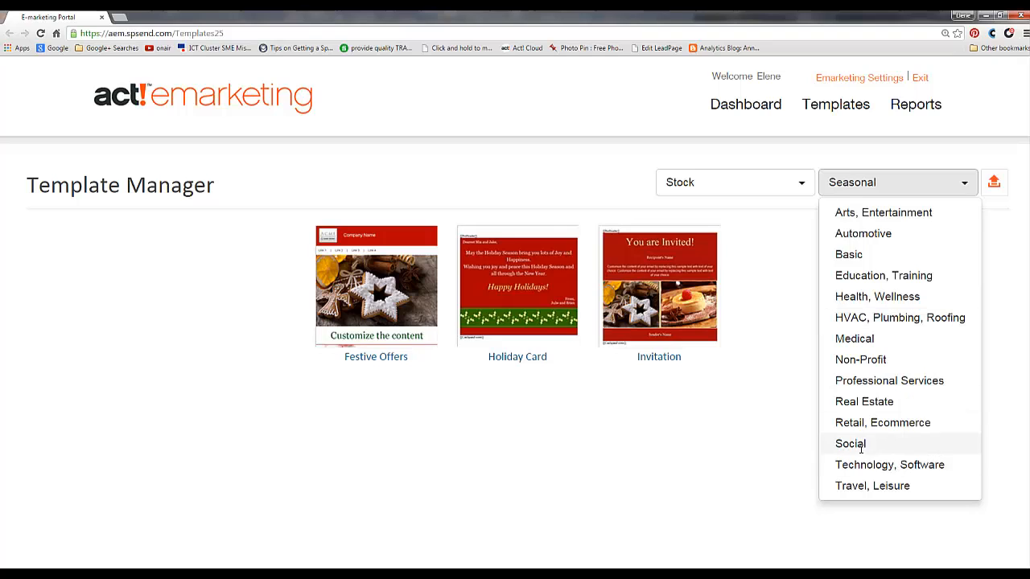
{"action": "left_click", "coordinate": [853, 445]}
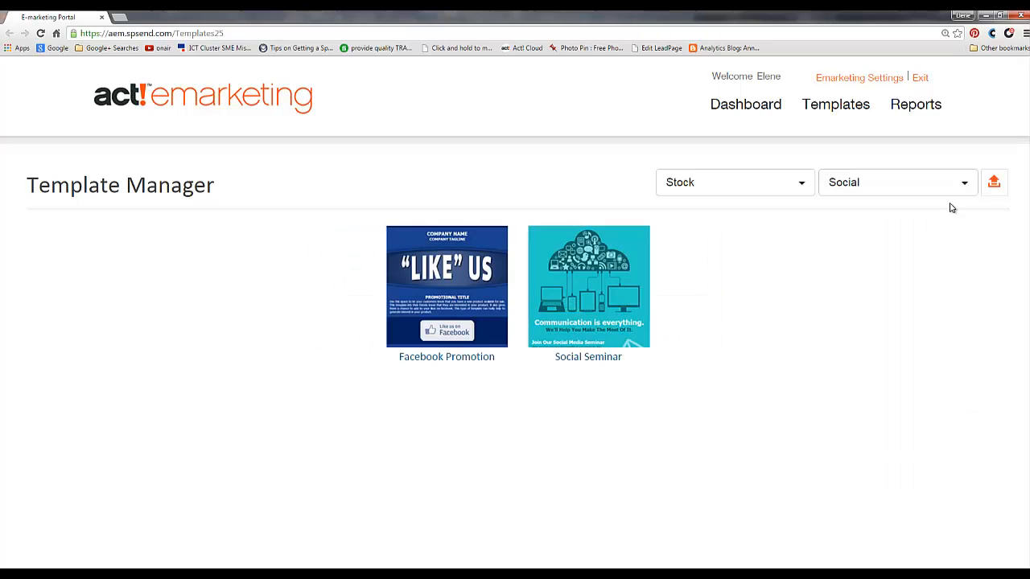
- Filter the stock templates to Technology, Software and choose the Professional Letter template for editing
{"action": "left_click", "coordinate": [968, 187]}
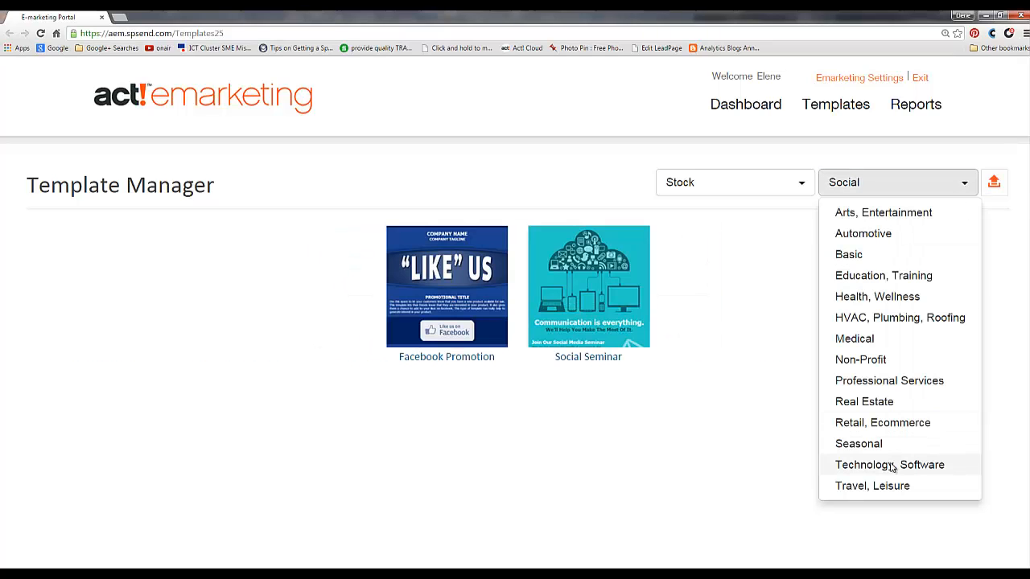
{"action": "left_click", "coordinate": [892, 464]}
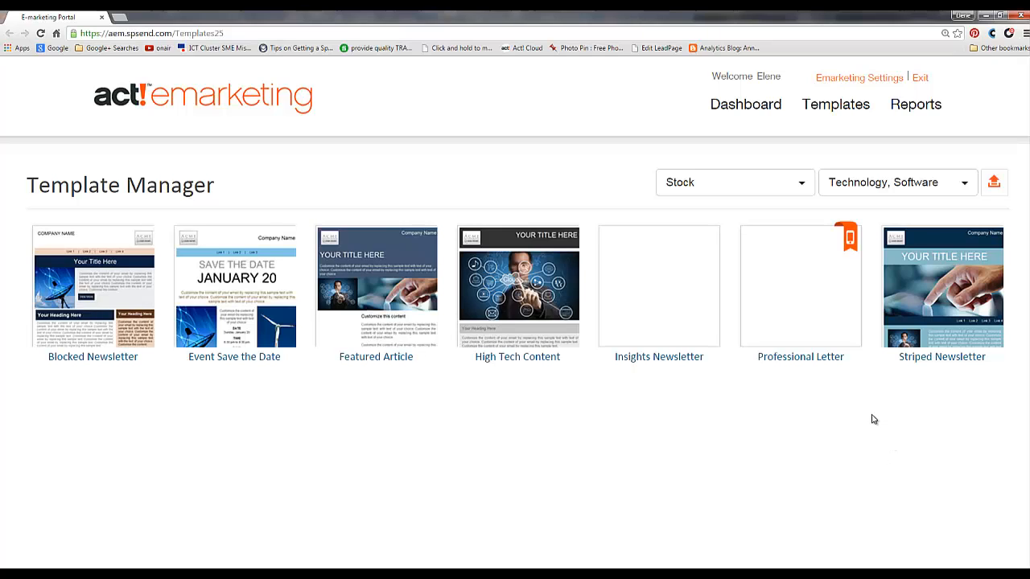
{"action": "mouse_move", "coordinate": [827, 332]}
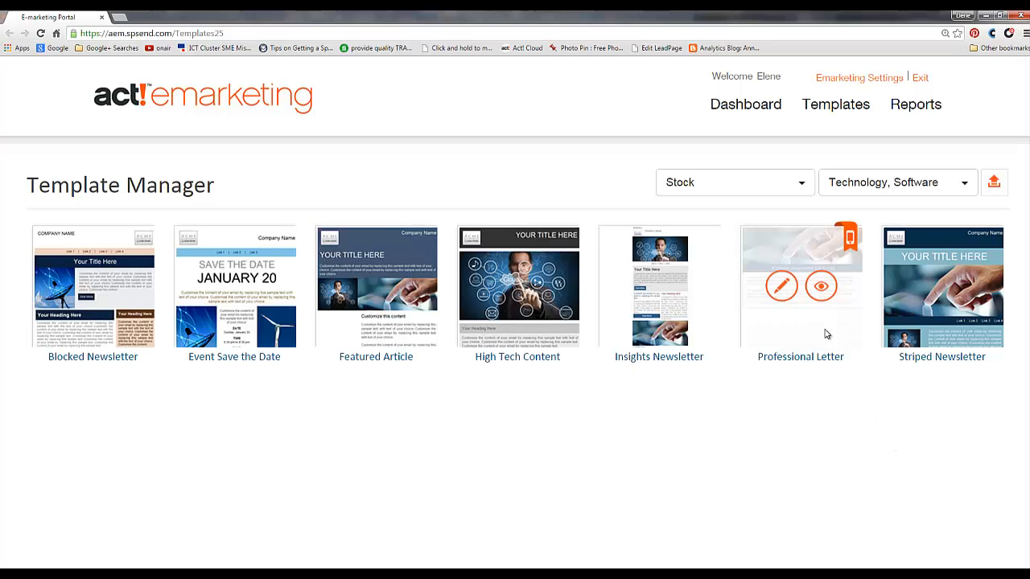
{"action": "left_click", "coordinate": [782, 287]}
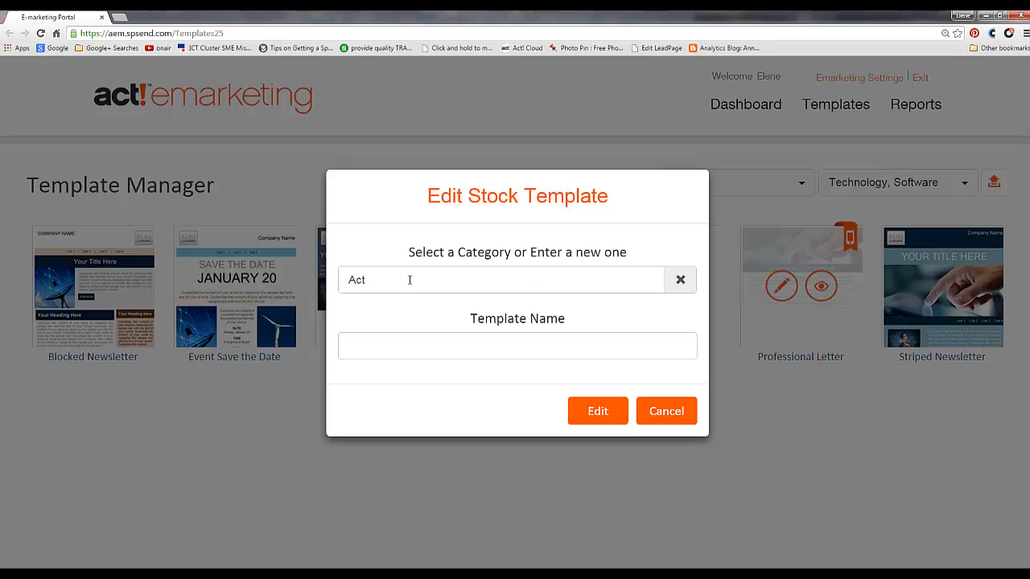
- Assign the stock template to the H4B category, name it Training and open it in the builder
{"action": "left_click", "coordinate": [491, 279]}
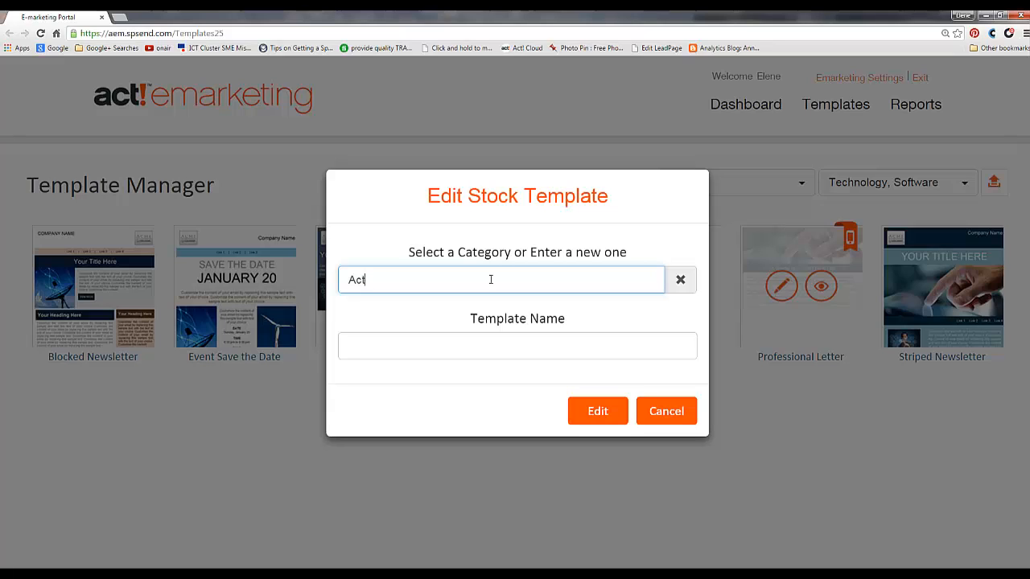
{"action": "left_click", "coordinate": [491, 279]}
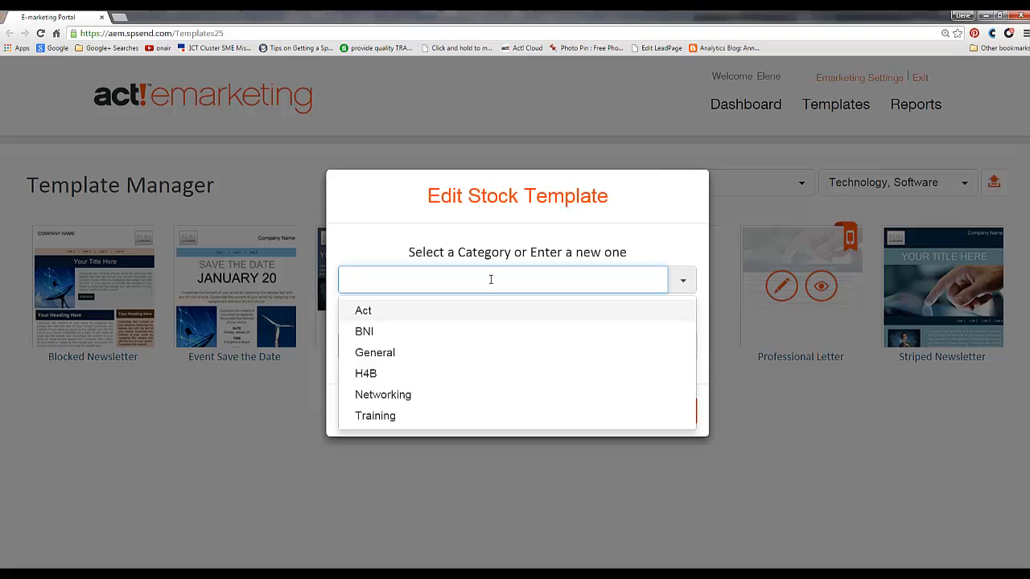
{"action": "left_click", "coordinate": [366, 374]}
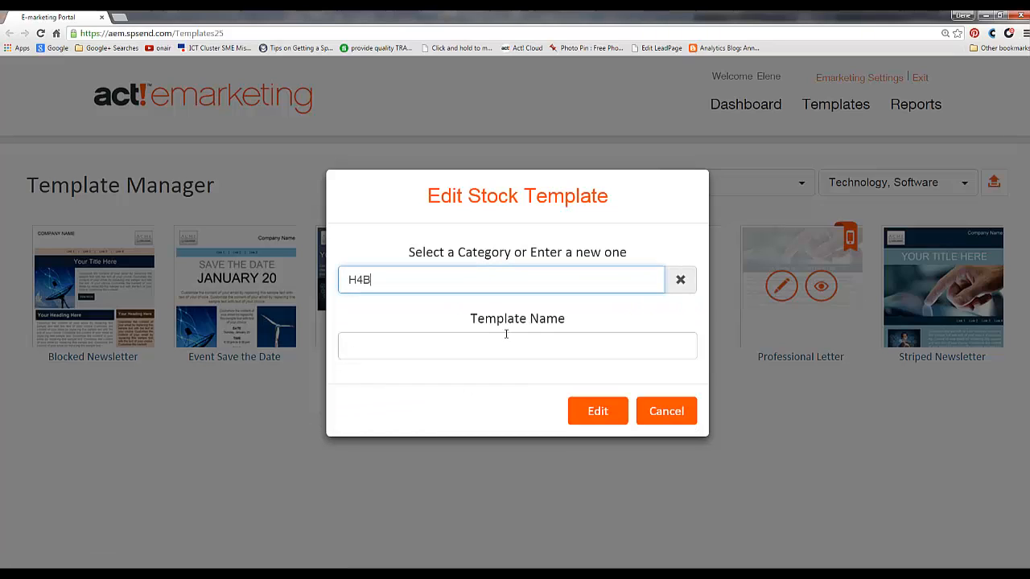
{"action": "left_click", "coordinate": [407, 344]}
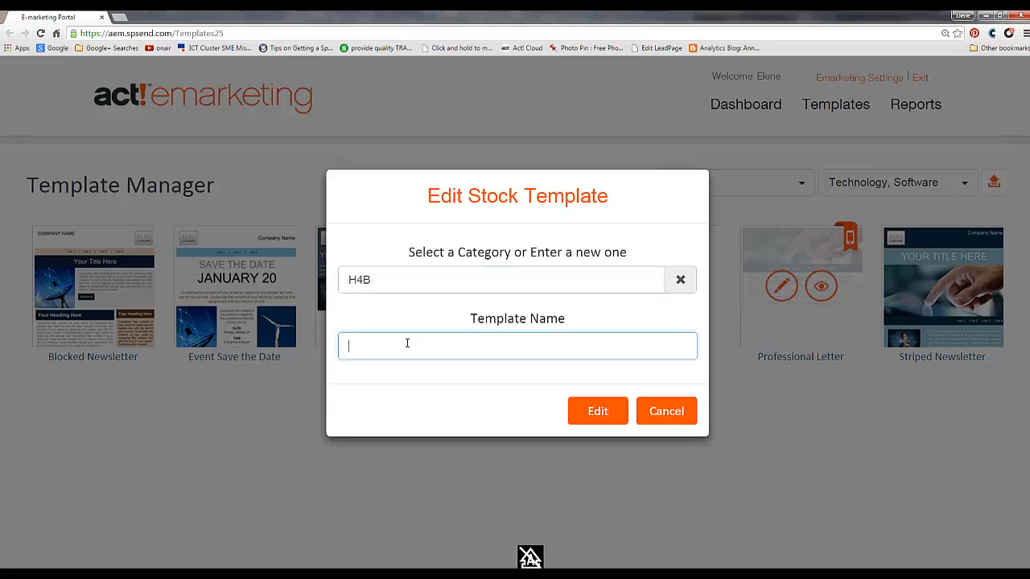
{"action": "type", "text": "Training"}
{"action": "left_click", "coordinate": [606, 412]}
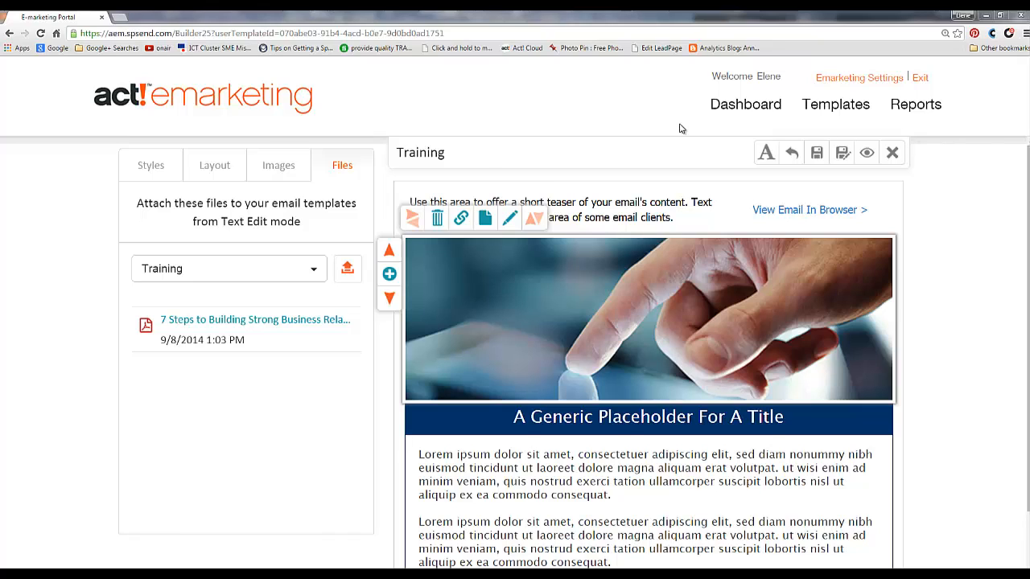
- Look through the builder's style, layout, image and file options for the Training template
{"action": "left_click", "coordinate": [163, 171]}
{"action": "left_click", "coordinate": [220, 172]}
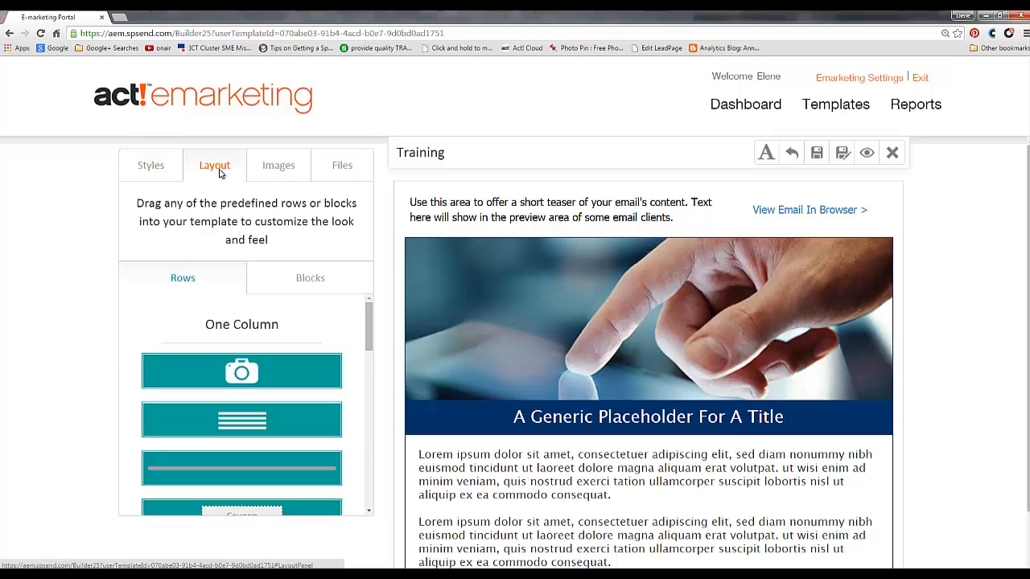
{"action": "left_click", "coordinate": [279, 175]}
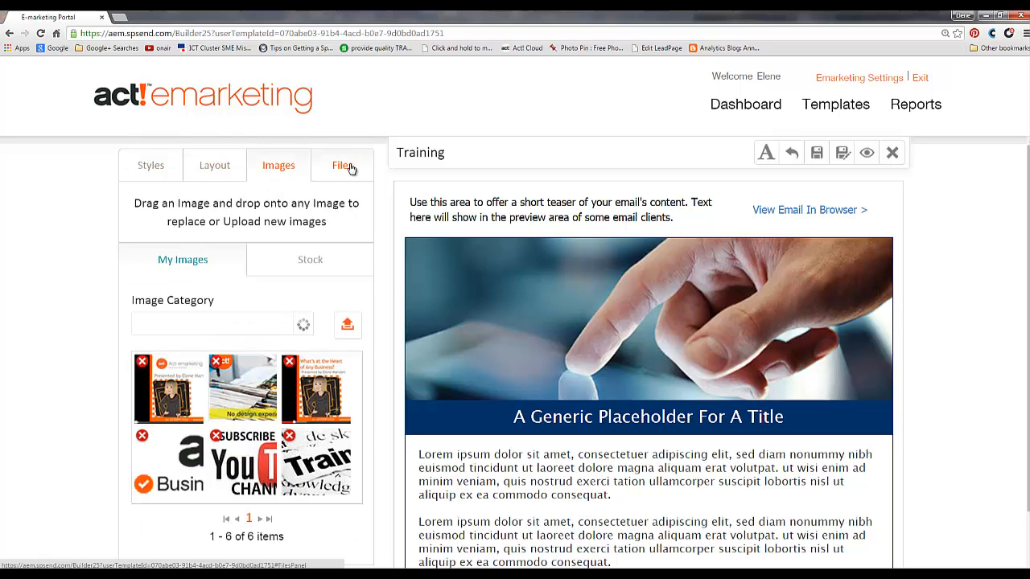
{"action": "left_click", "coordinate": [348, 167]}
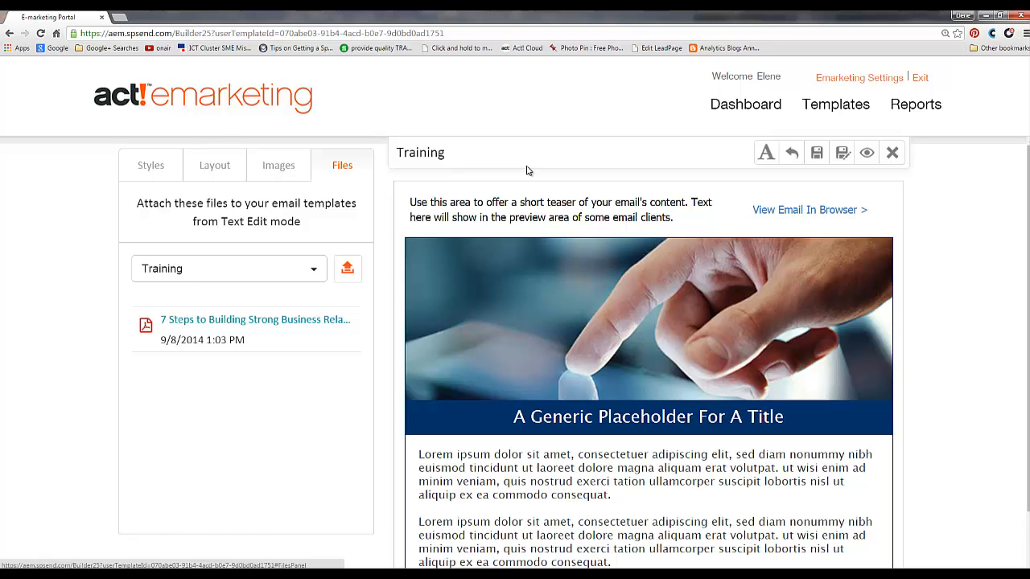
- In text edit mode, replace the teaser text with "Video 1 of 24 part series- Know Your Audience to Build a Loyal Following"
{"action": "left_click", "coordinate": [766, 156]}
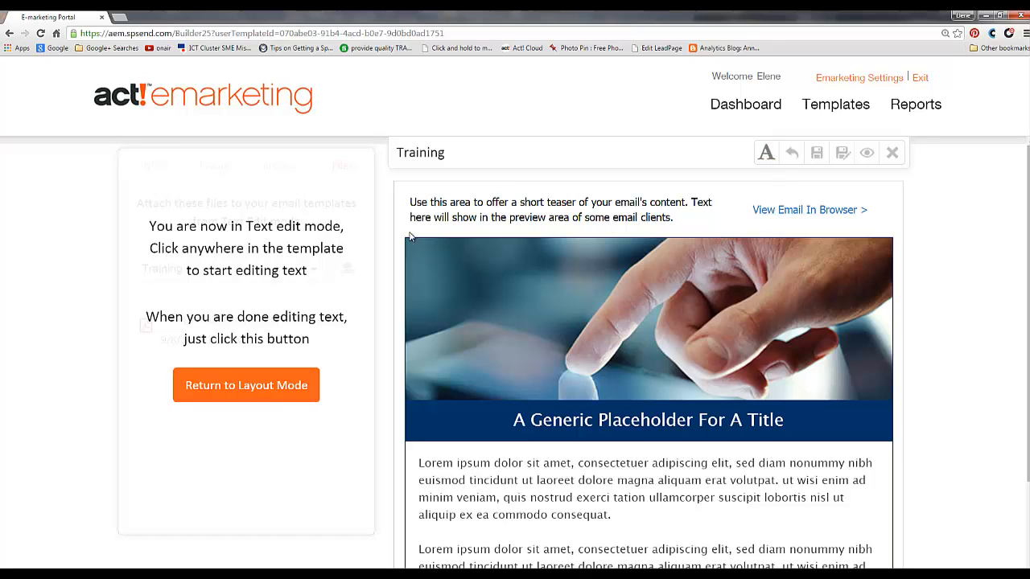
{"action": "left_click_drag", "start_coordinate": [411, 203], "coordinate": [683, 217]}
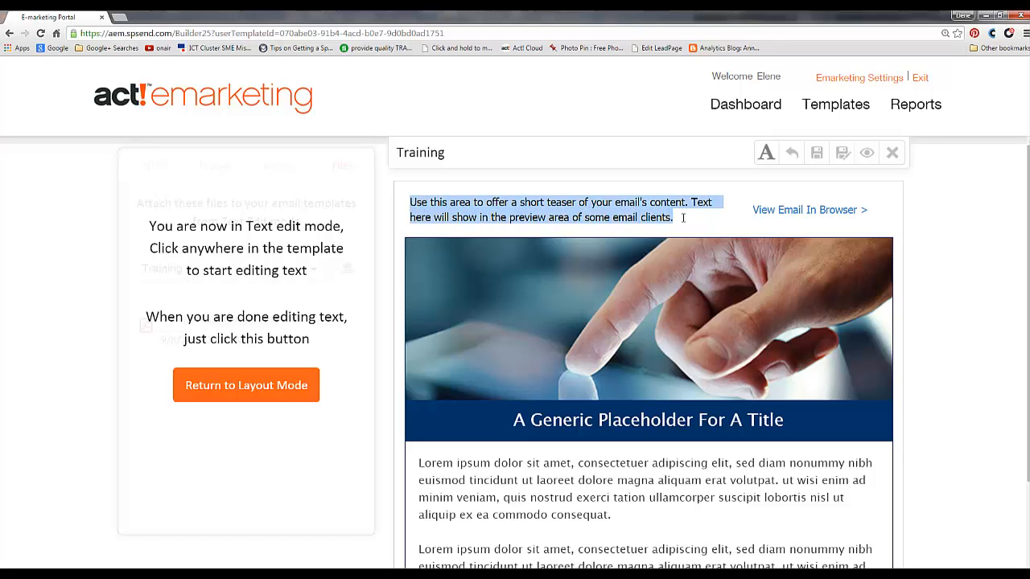
{"action": "type", "text": "Video 1 of 24 part series- Know Your Audience to Build a Loyal Following"}
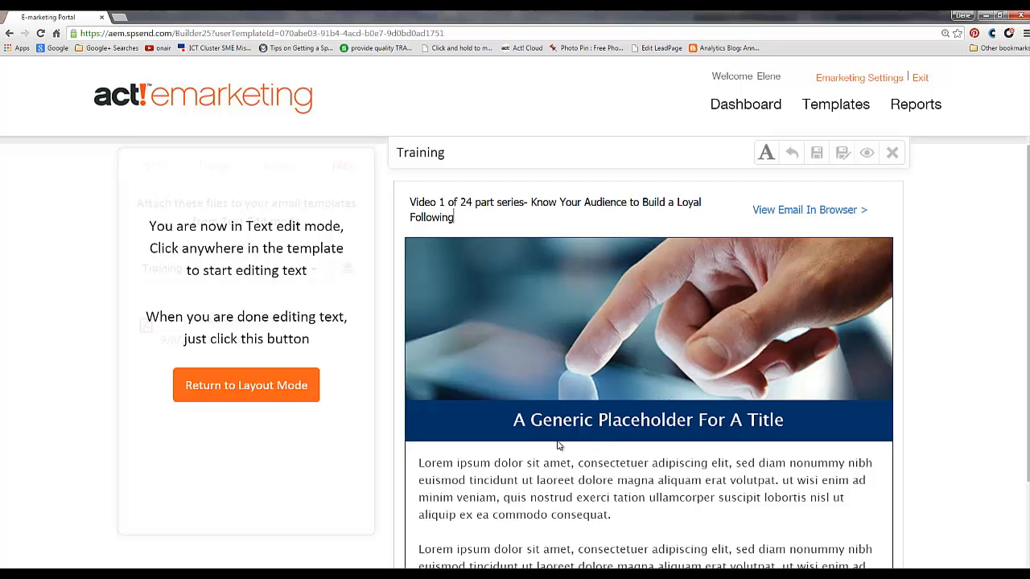
- Replace the placeholder title below the header image with "Video Series"
{"action": "left_click_drag", "start_coordinate": [513, 420], "coordinate": [815, 428]}
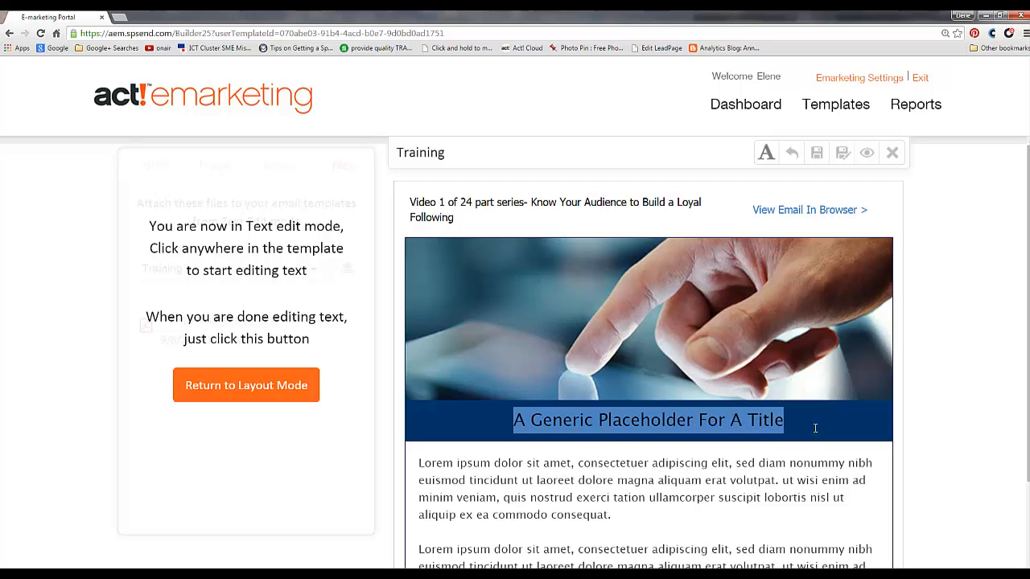
{"action": "type", "text": "Vide"}
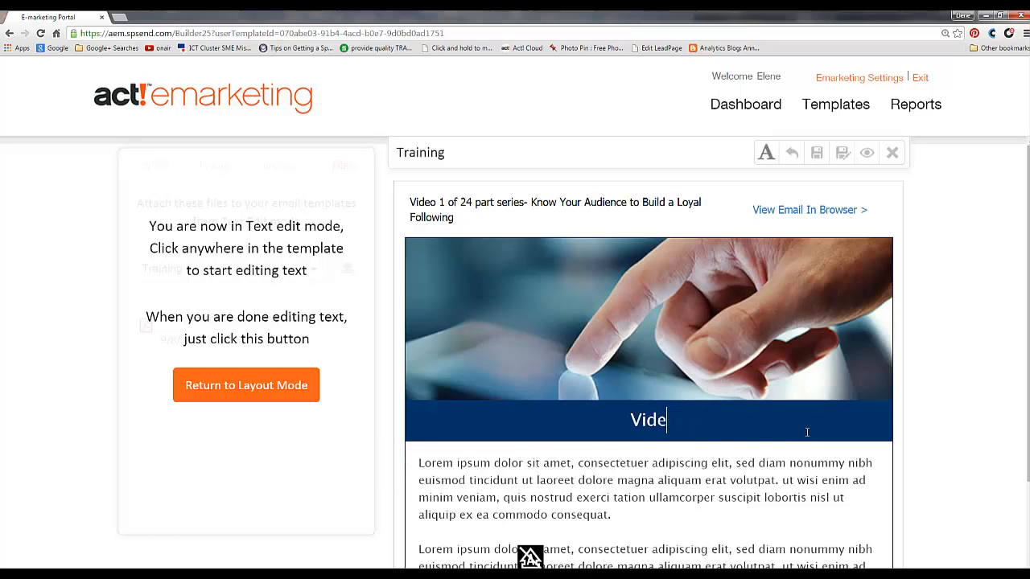
{"action": "type", "text": "o Ser"}
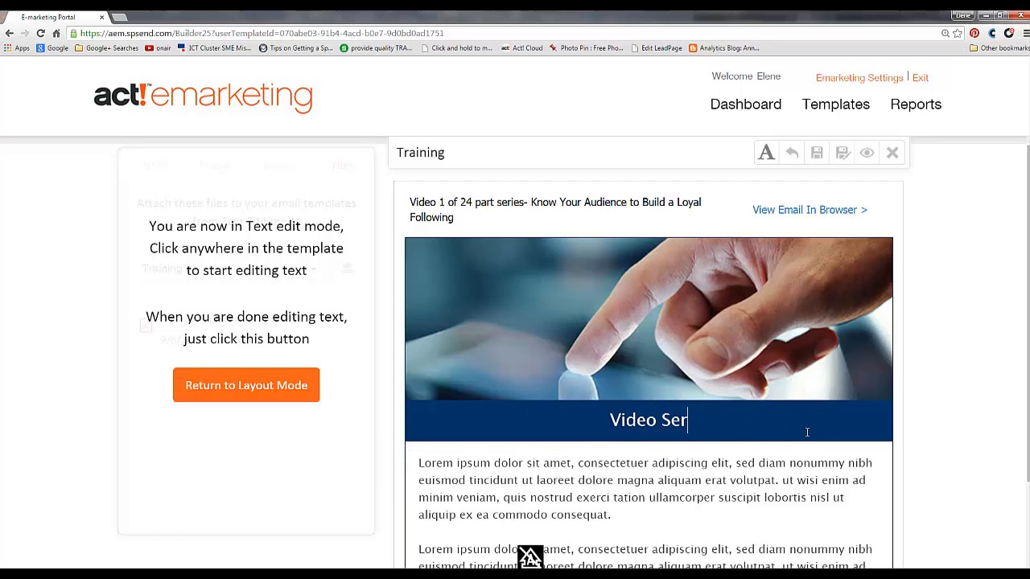
{"action": "type", "text": "ies"}
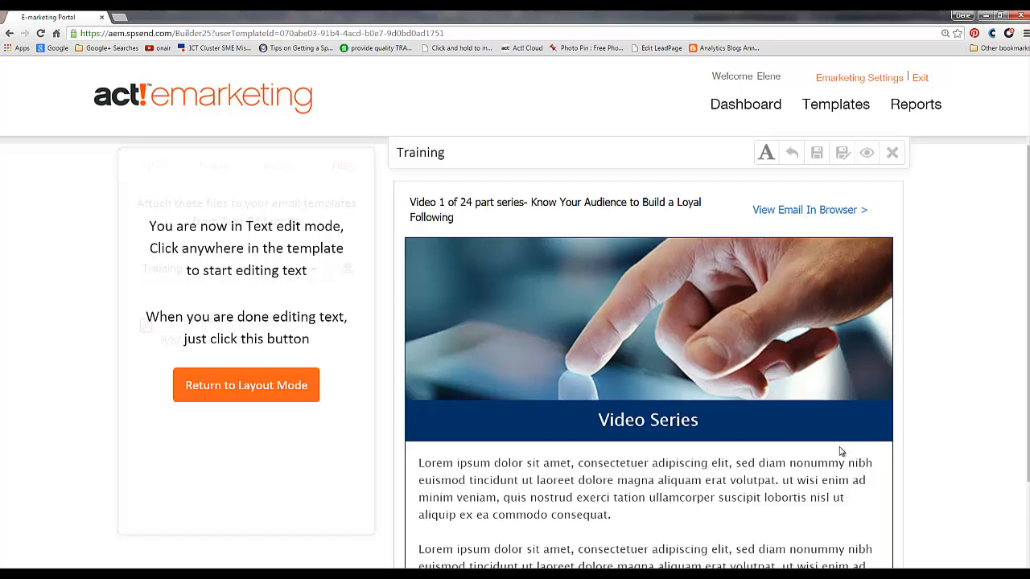
- Copy the message from "Hi" through the website address in the Word document and paste it over the email's two placeholder paragraphs
{"action": "scroll", "coordinate": [841, 451], "scroll_direction": "down", "scroll_amount": 2}
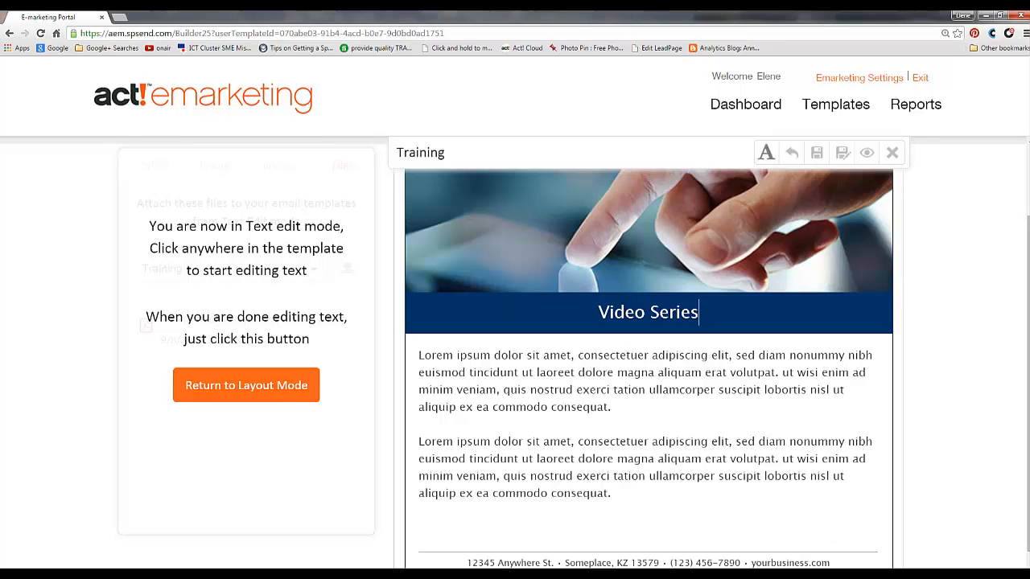
{"action": "key", "text": "alt+Tab"}
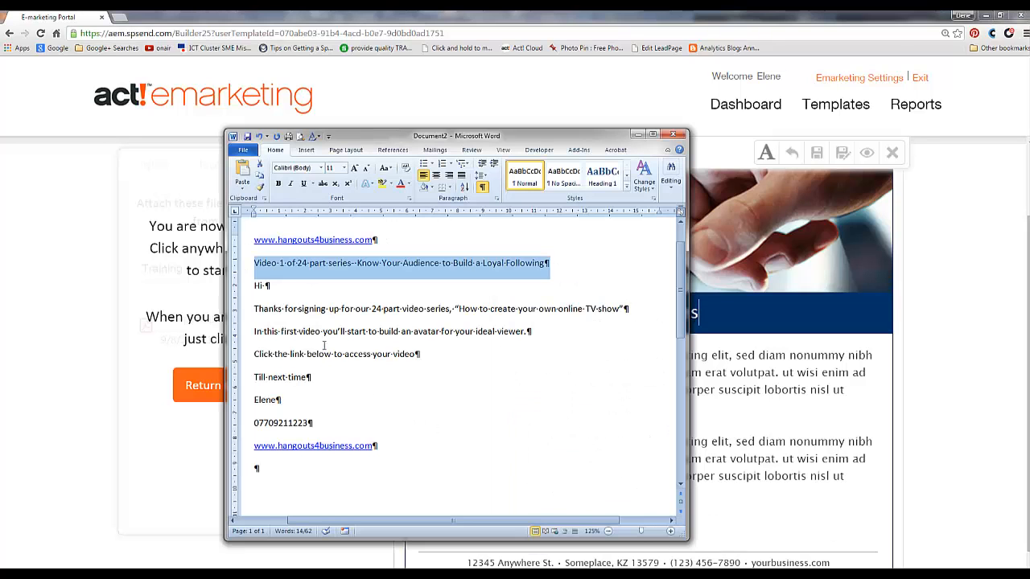
{"action": "left_click_drag", "start_coordinate": [255, 285], "coordinate": [453, 442]}
{"action": "key", "text": "ctrl+c"}
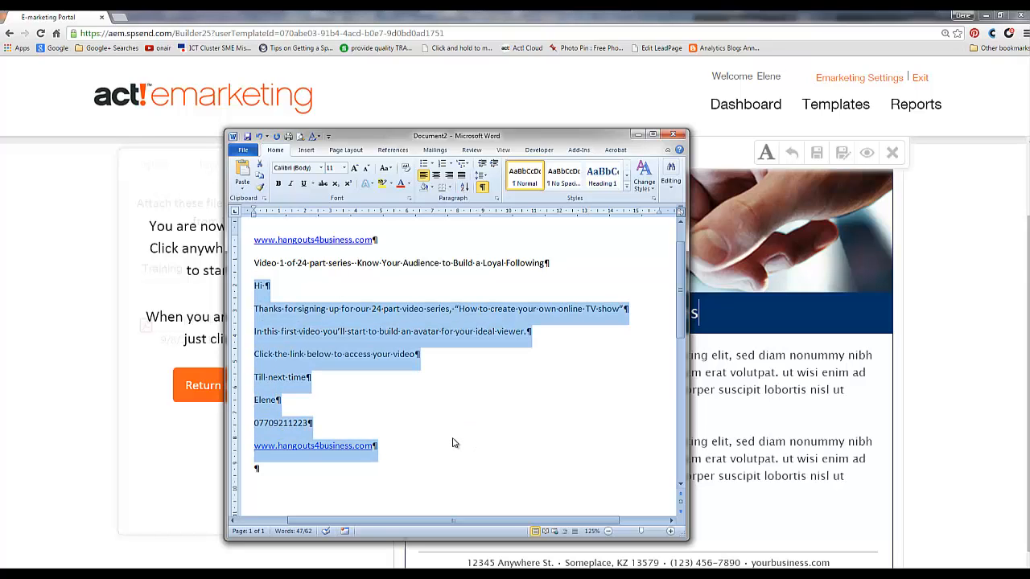
{"action": "left_click", "coordinate": [637, 134]}
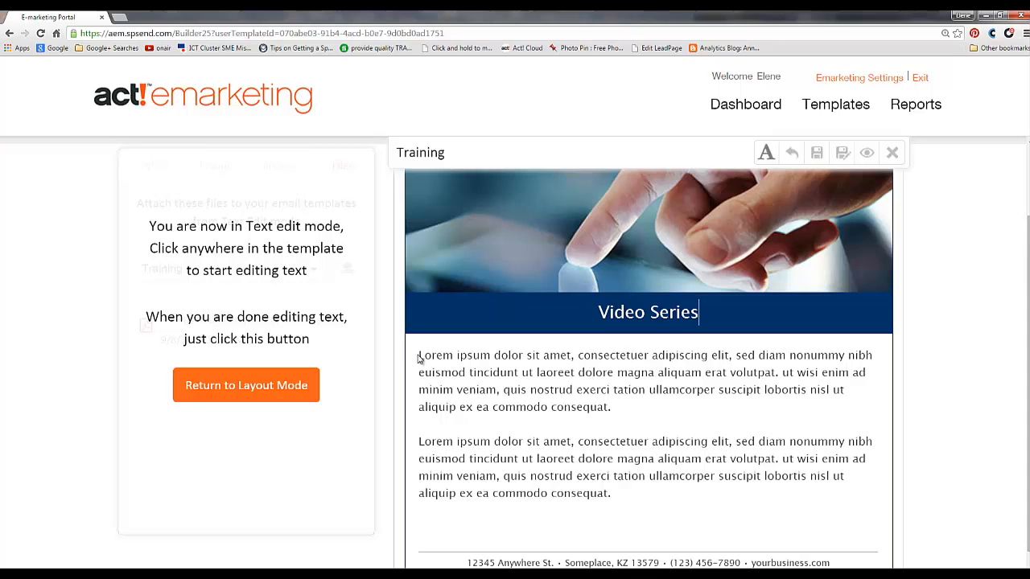
{"action": "left_click_drag", "start_coordinate": [418, 358], "coordinate": [662, 497]}
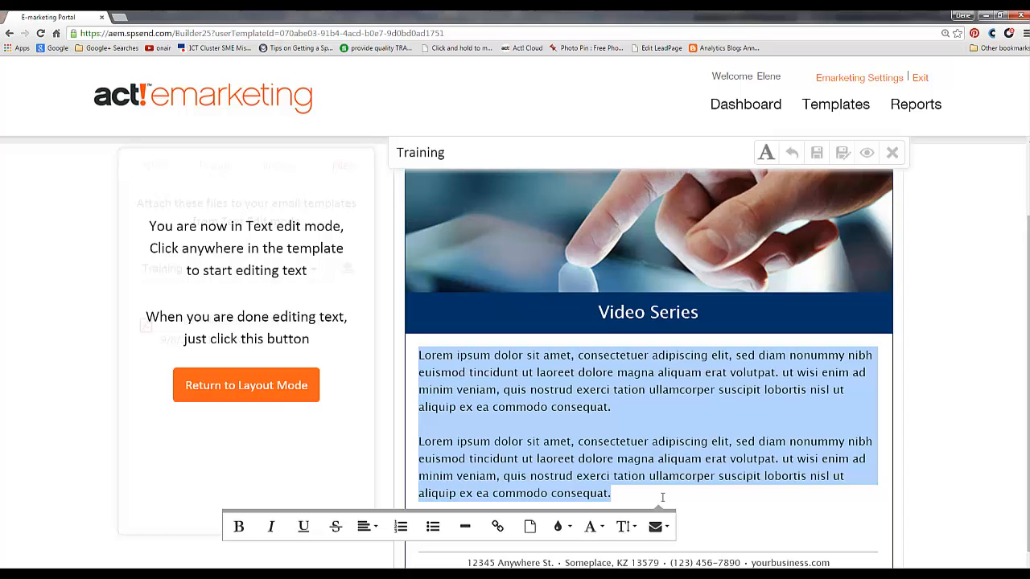
{"action": "key", "text": "ctrl+v"}
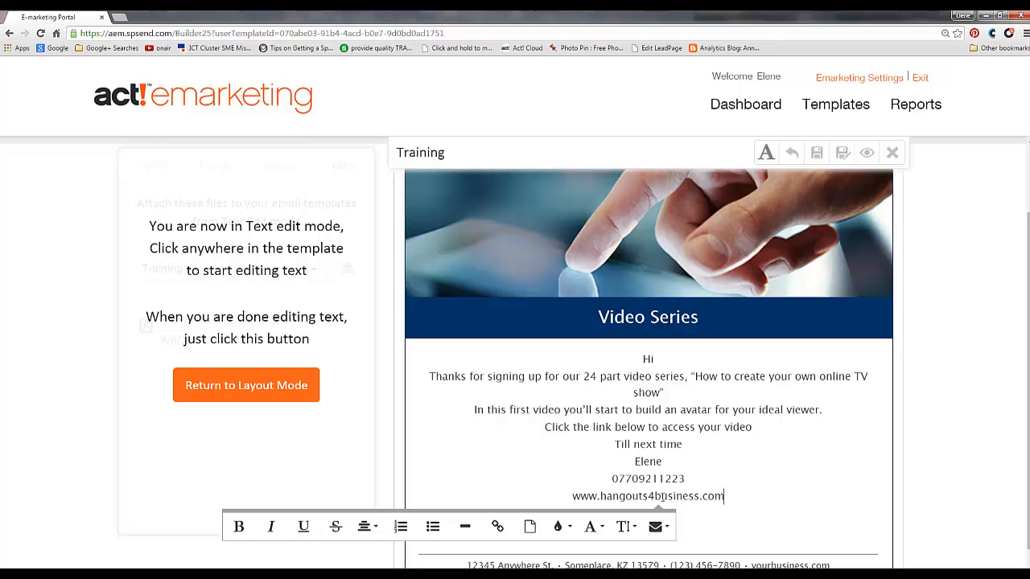
- Left-align the whole message text from "Hi" through the website address
{"action": "left_click_drag", "start_coordinate": [633, 362], "coordinate": [747, 501]}
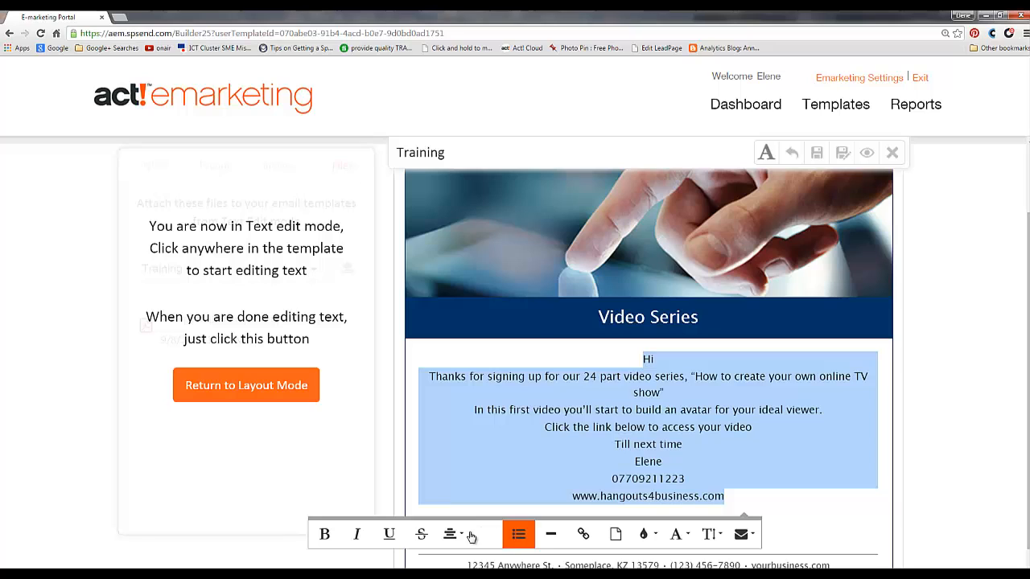
{"action": "left_click", "coordinate": [465, 537]}
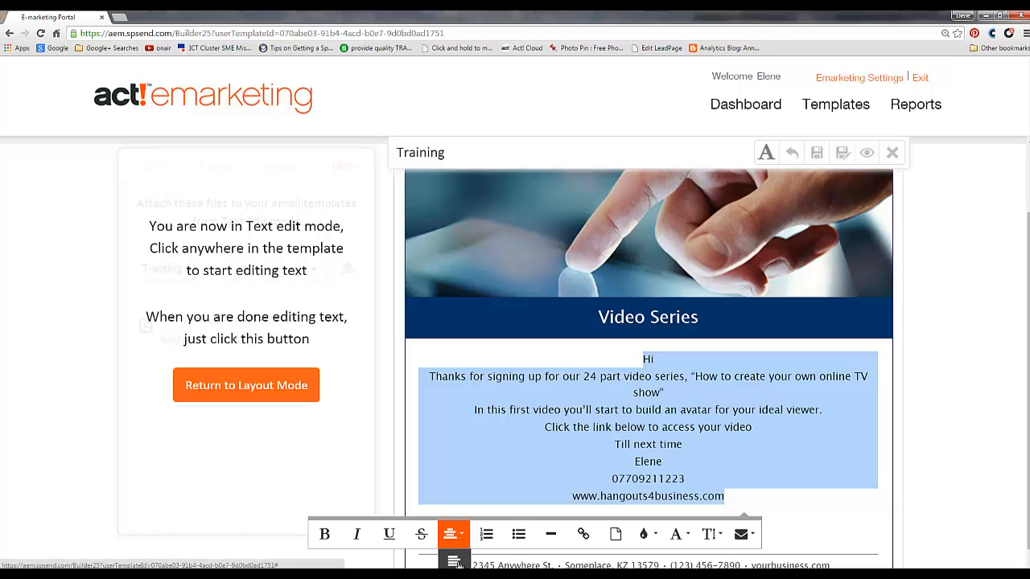
{"action": "left_click", "coordinate": [455, 561]}
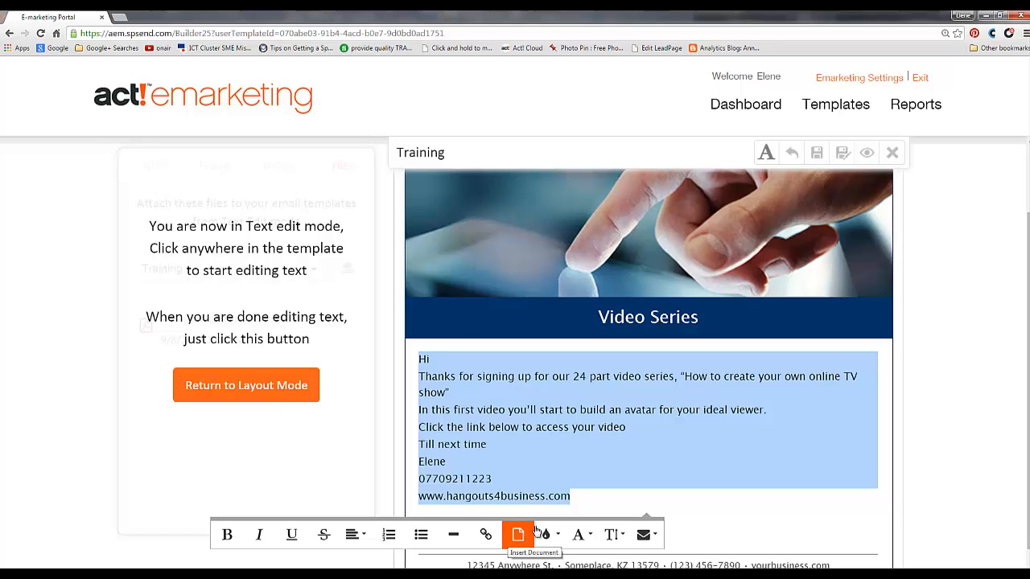
{"action": "left_click", "coordinate": [535, 446]}
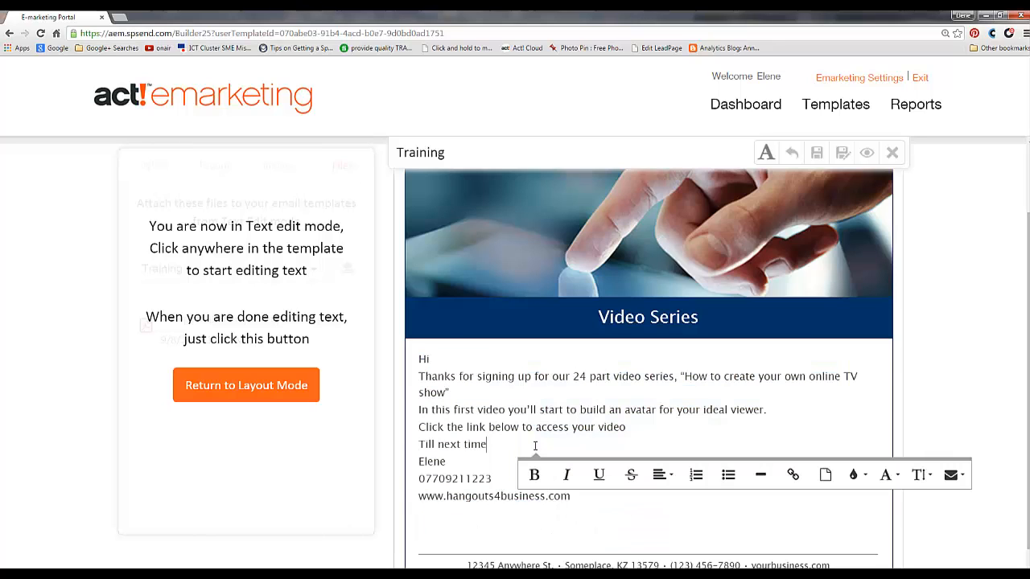
- Personalize the greeting with the First Name merge field so that it reads "Hi [[First Name]]"
{"action": "left_click", "coordinate": [440, 358]}
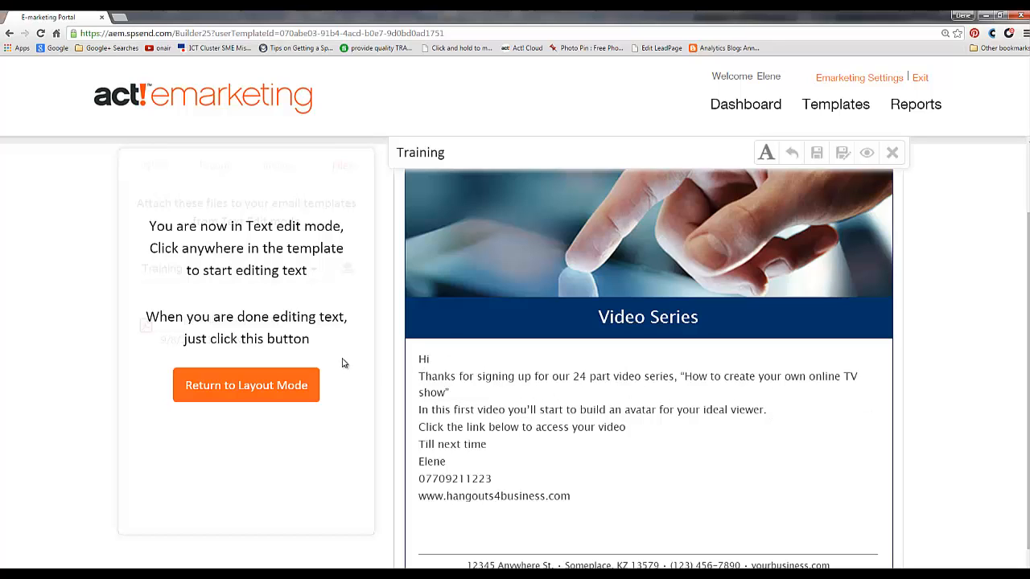
{"action": "left_click", "coordinate": [439, 359]}
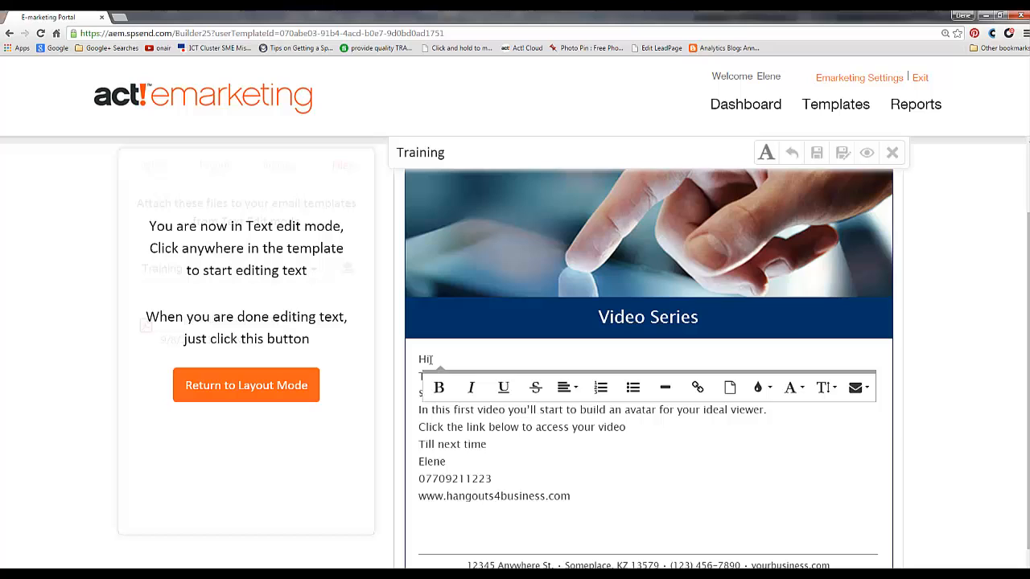
{"action": "left_click", "coordinate": [858, 390]}
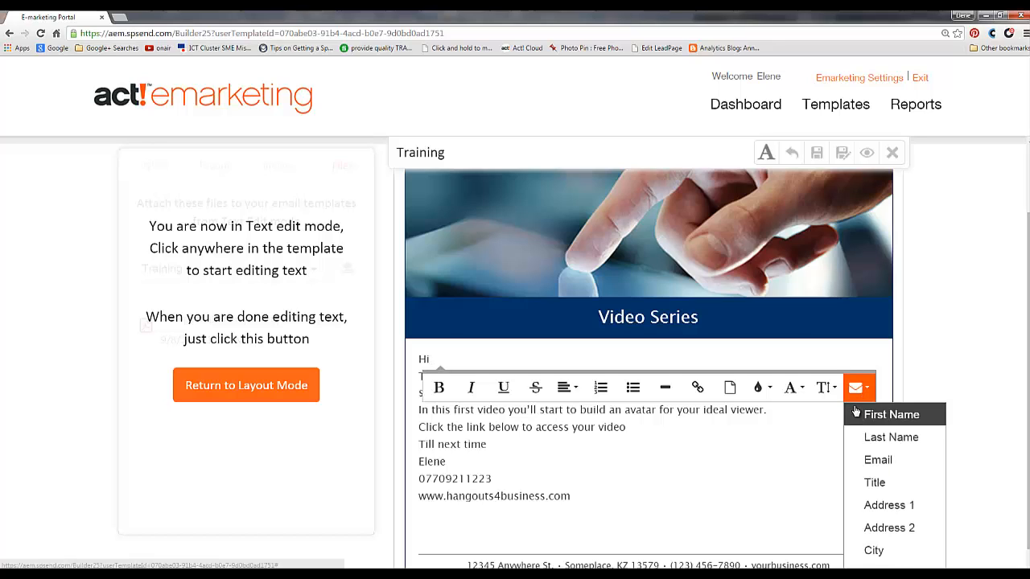
{"action": "left_click", "coordinate": [871, 415]}
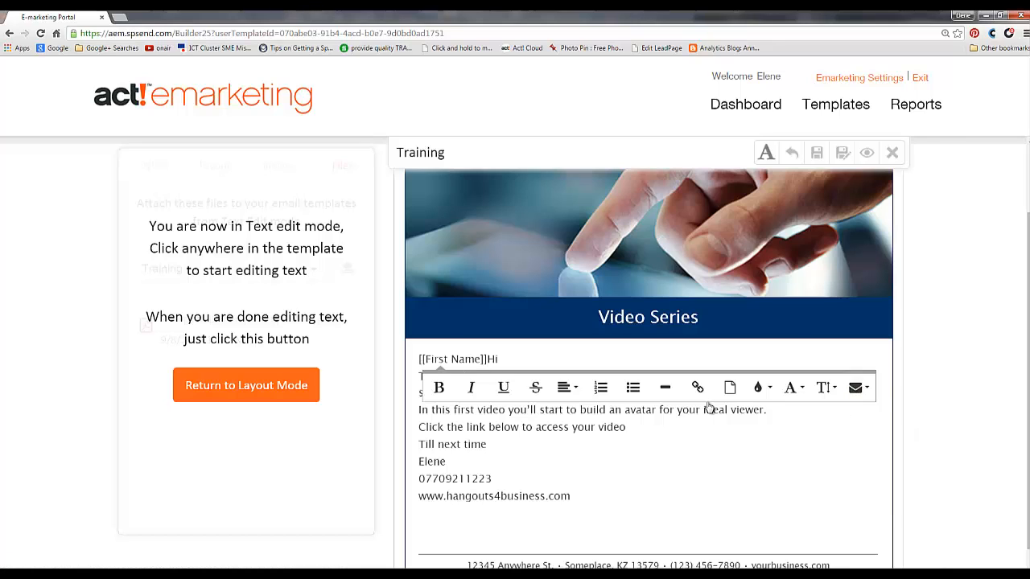
{"action": "left_click", "coordinate": [502, 359]}
{"action": "left_click", "coordinate": [543, 358]}
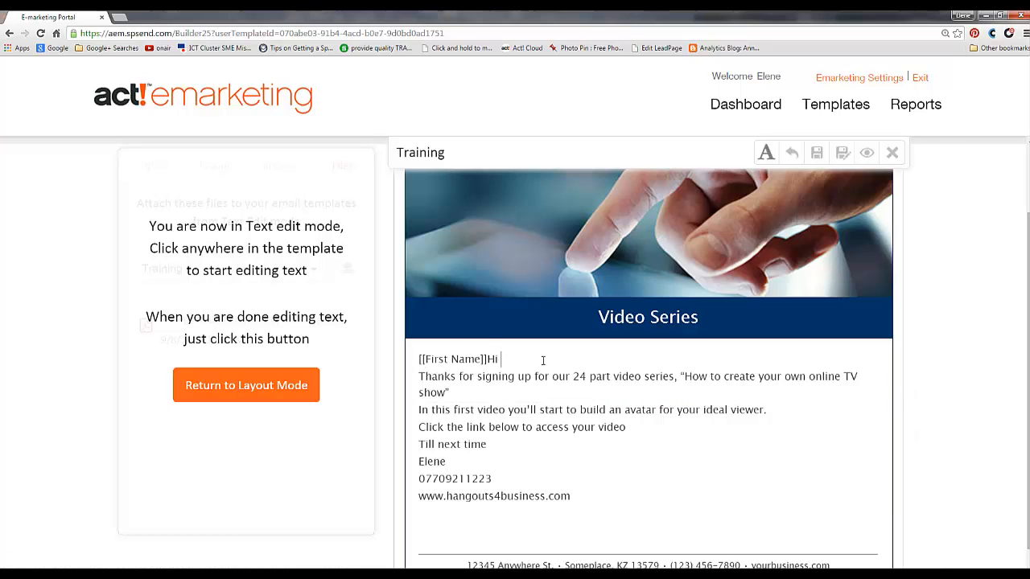
{"action": "key", "text": "BackSpace"}
{"action": "key", "text": "BackSpace"}
{"action": "left_click", "coordinate": [419, 359]}
{"action": "type", "text": "Hi"}
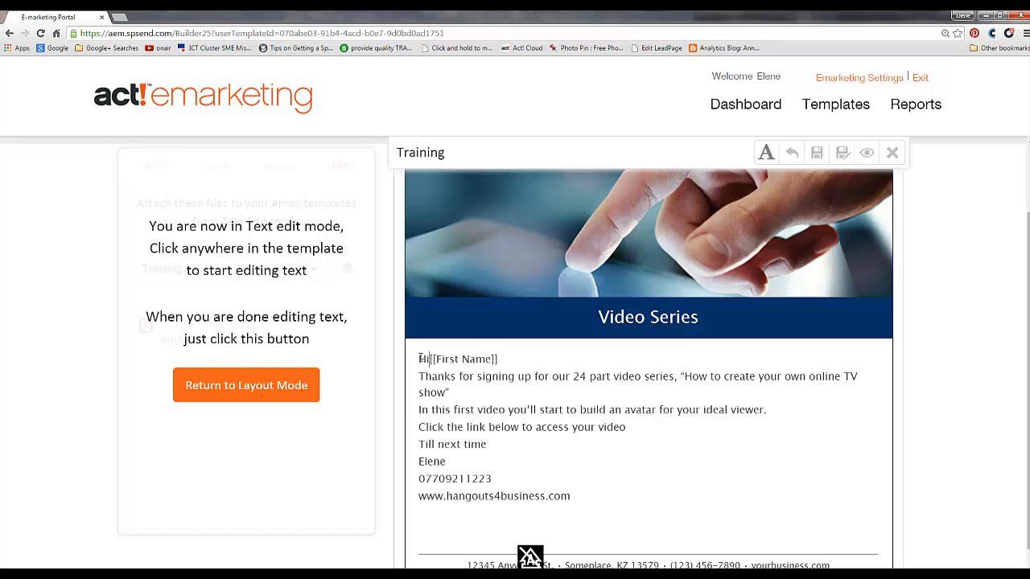
- Add a blank line after the greeting, after the thank-you paragraph and after "Till next time"
{"action": "left_click", "coordinate": [519, 361]}
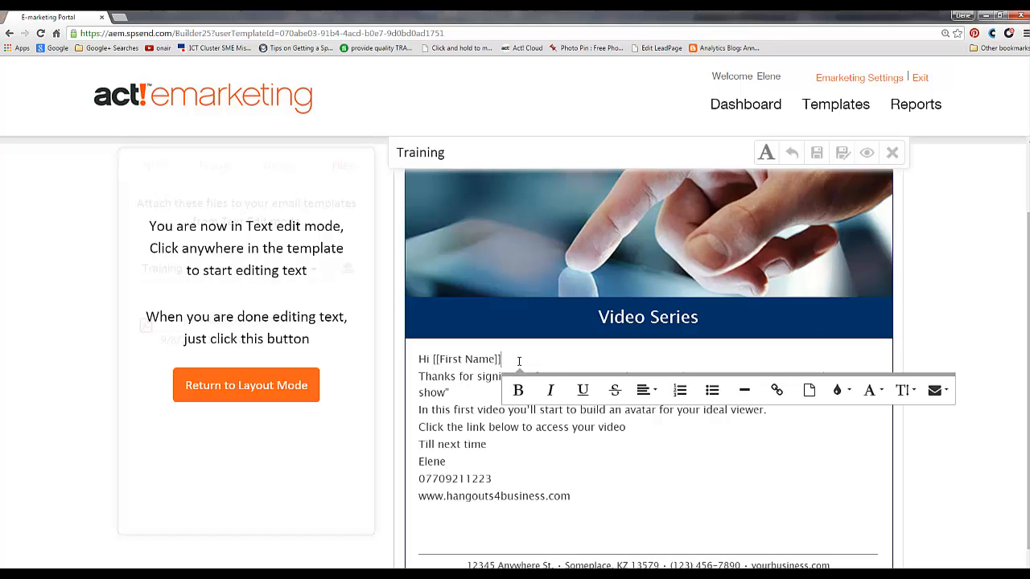
{"action": "key", "text": "Return"}
{"action": "left_click", "coordinate": [455, 409]}
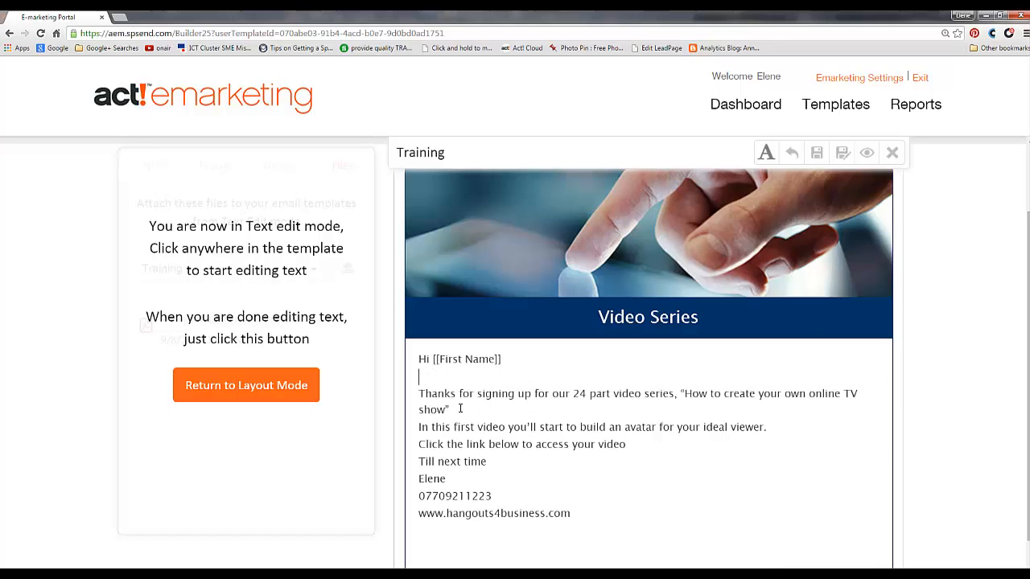
{"action": "key", "text": "Return"}
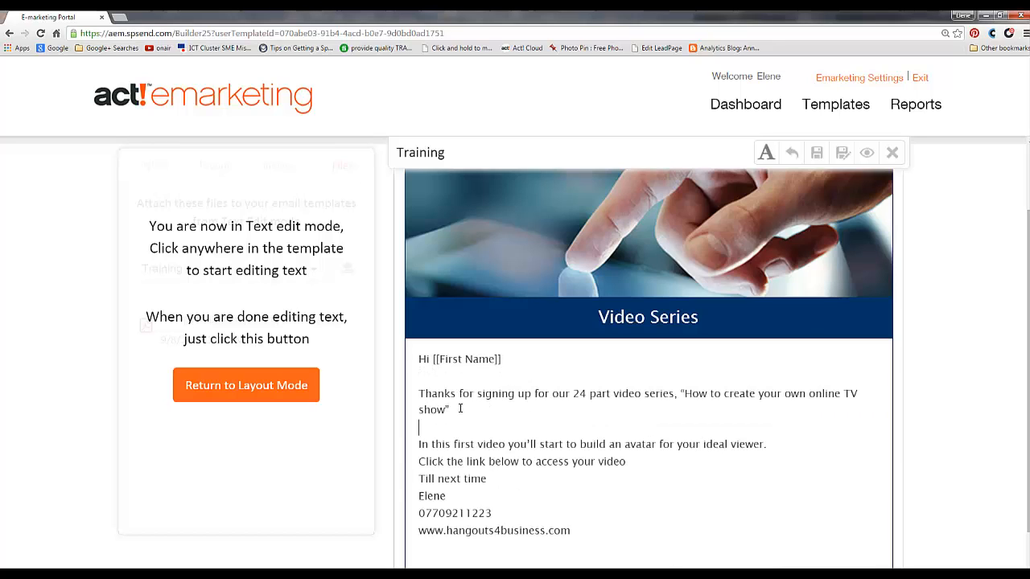
{"action": "left_click", "coordinate": [512, 479]}
{"action": "key", "text": "Return"}
{"action": "scroll", "coordinate": [512, 479], "scroll_direction": "down", "scroll_amount": 2}
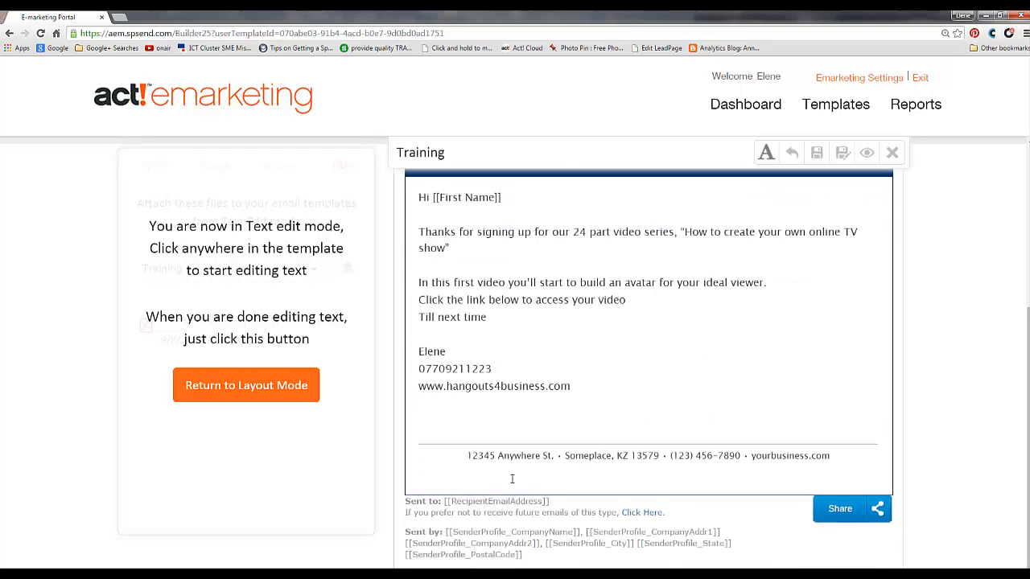
{"action": "scroll", "coordinate": [630, 481], "scroll_direction": "up", "scroll_amount": 2}
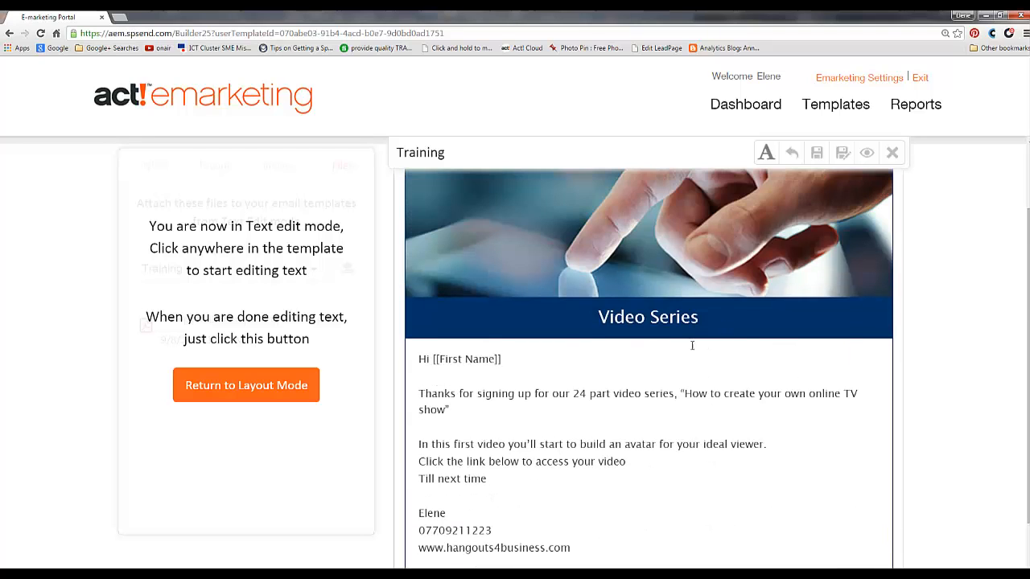
- Return to layout mode and undo the last edits that linked "video" and the website address
{"action": "left_click", "coordinate": [244, 387]}
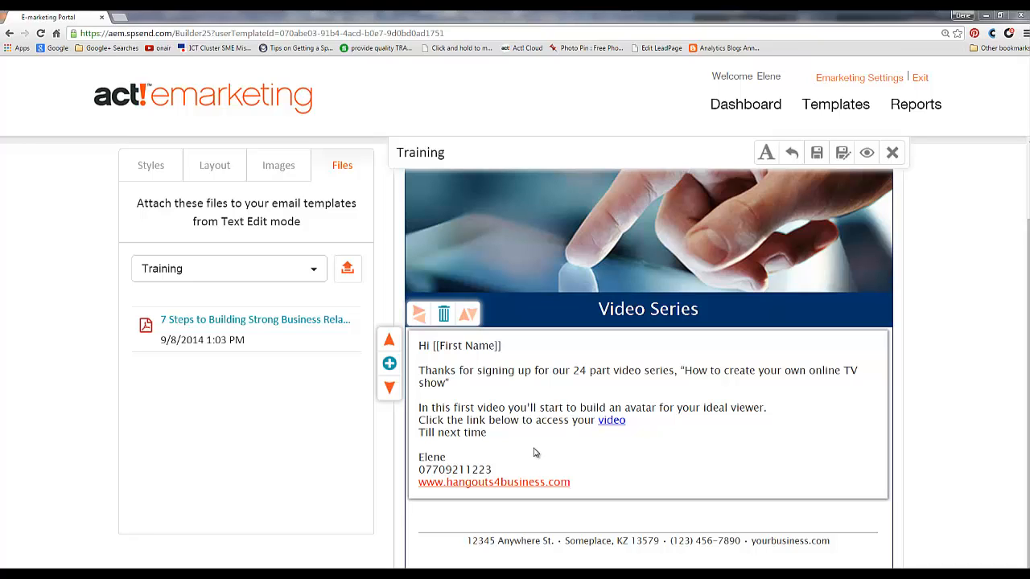
{"action": "left_click", "coordinate": [794, 154]}
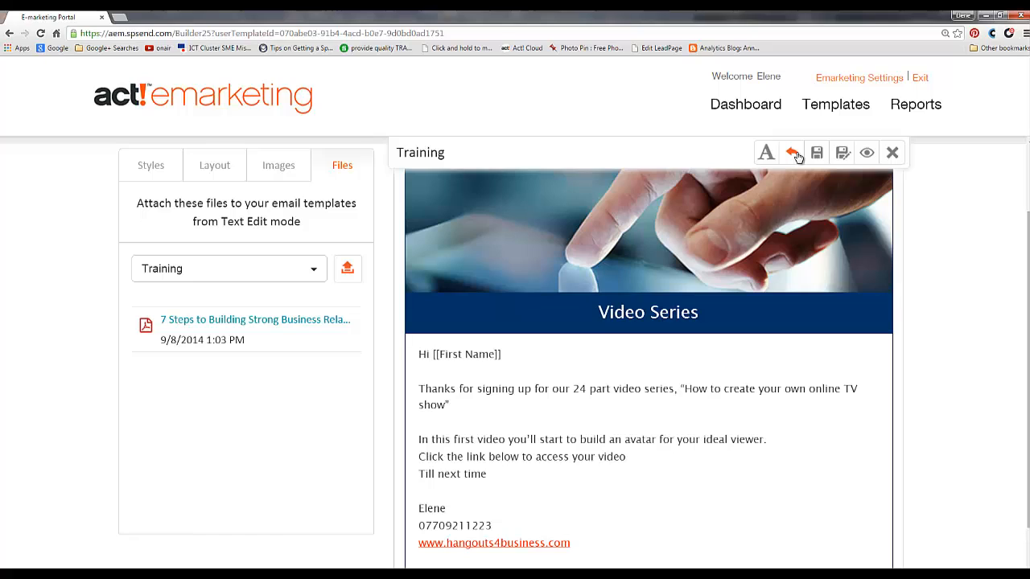
{"action": "left_click", "coordinate": [797, 155]}
{"action": "left_click", "coordinate": [761, 164]}
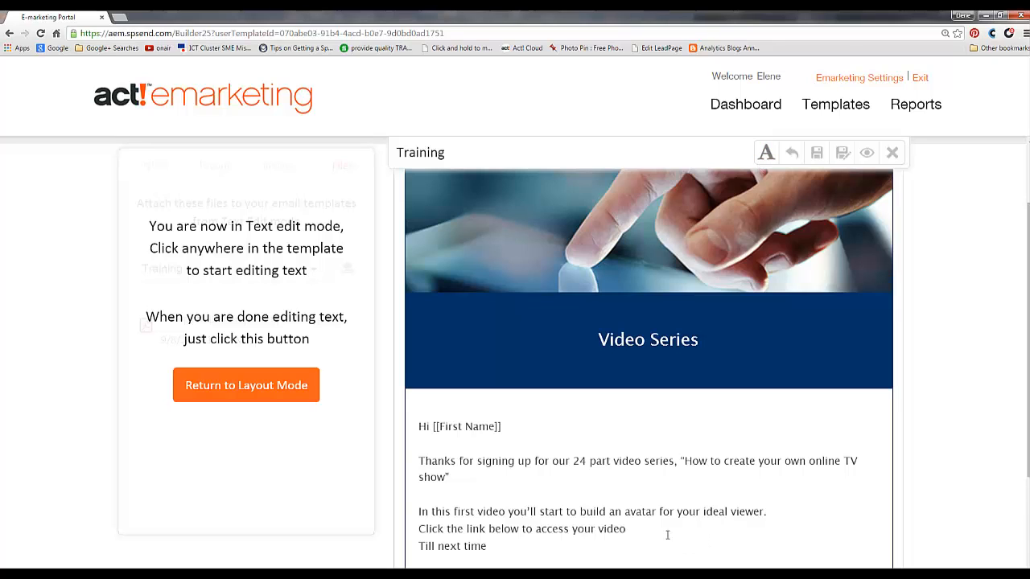
{"action": "scroll", "coordinate": [667, 535], "scroll_direction": "down", "scroll_amount": 2}
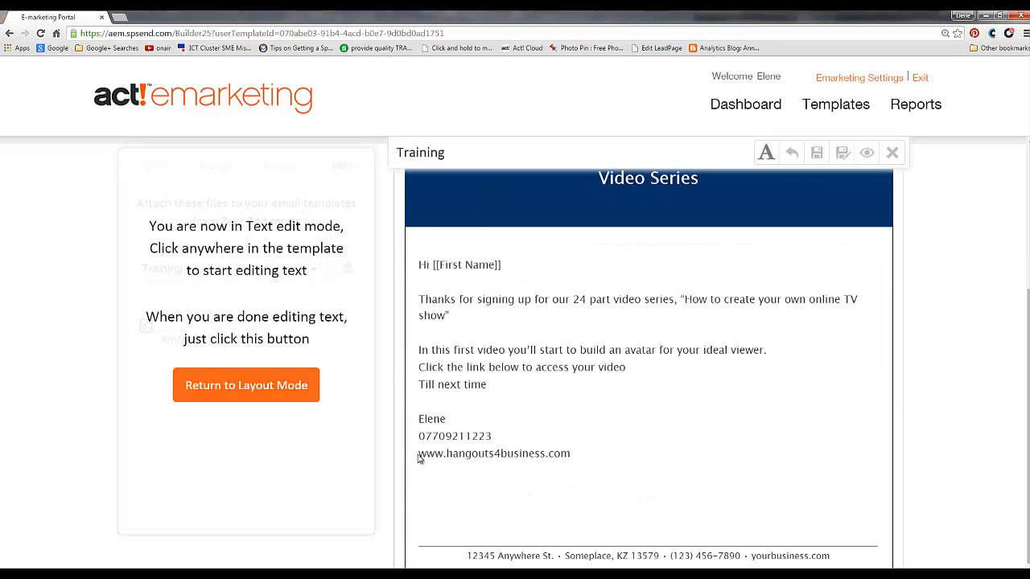
{"action": "left_click_drag", "start_coordinate": [420, 454], "coordinate": [576, 450]}
{"action": "key", "text": "ctrl+c"}
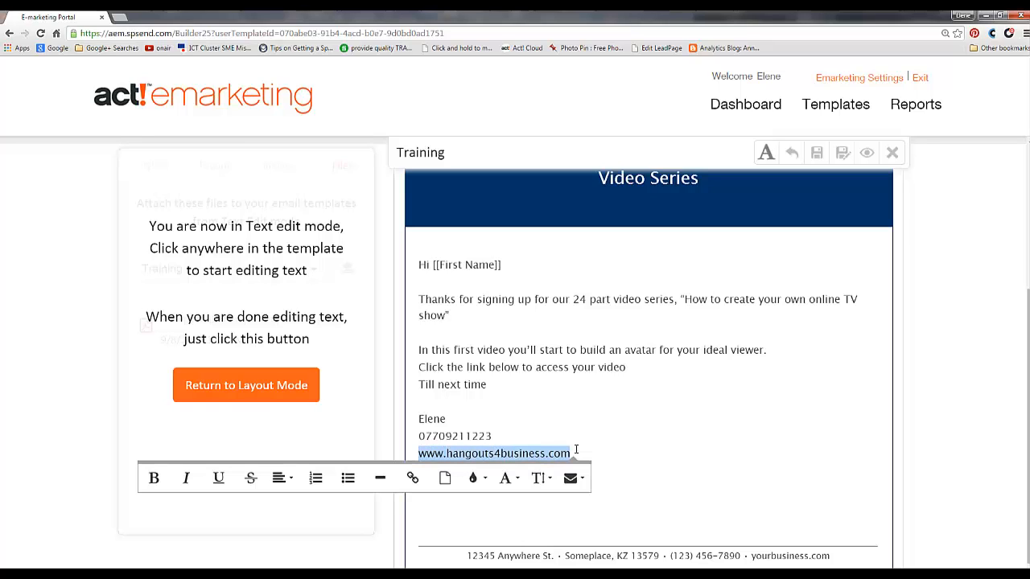
{"action": "left_click", "coordinate": [412, 480]}
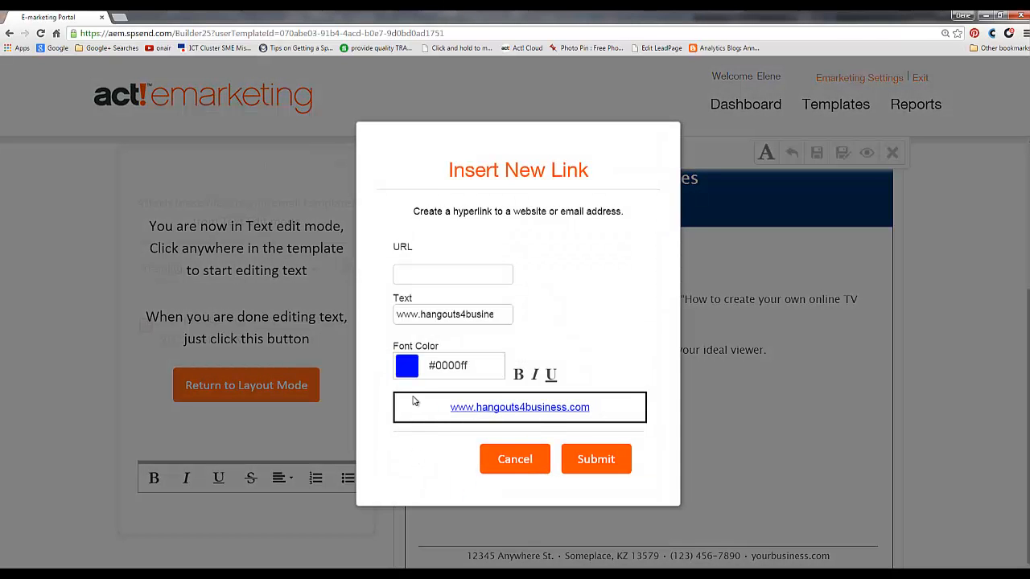
{"action": "left_click", "coordinate": [413, 277]}
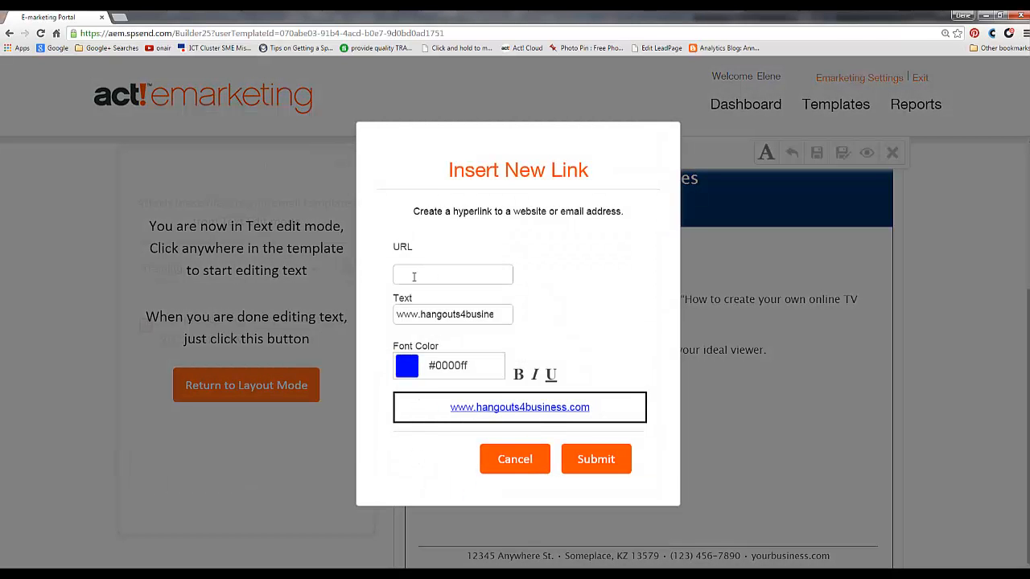
{"action": "key", "text": "ctrl+v"}
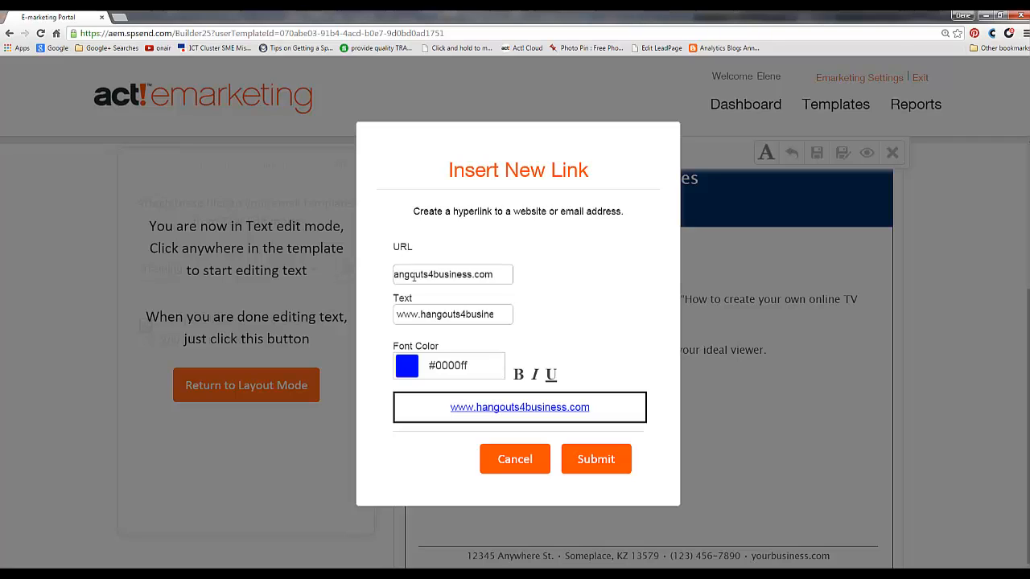
{"action": "left_click", "coordinate": [403, 367]}
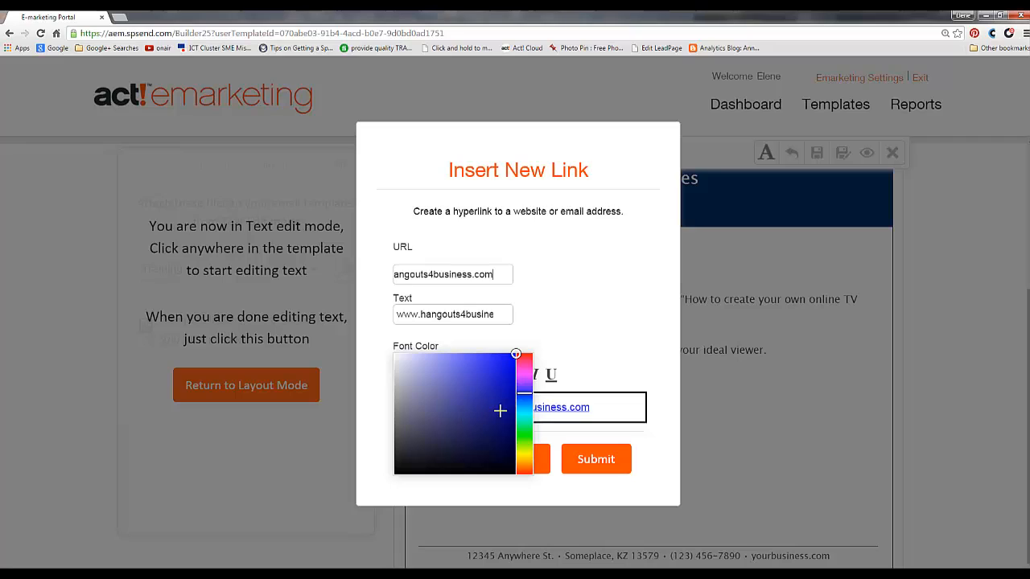
{"action": "left_click", "coordinate": [524, 467]}
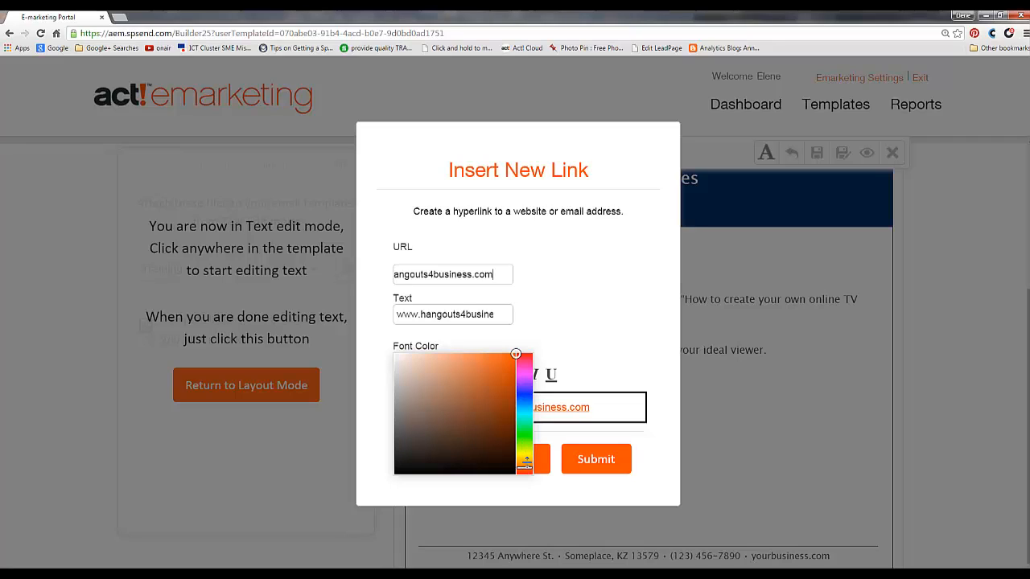
{"action": "left_click", "coordinate": [613, 345]}
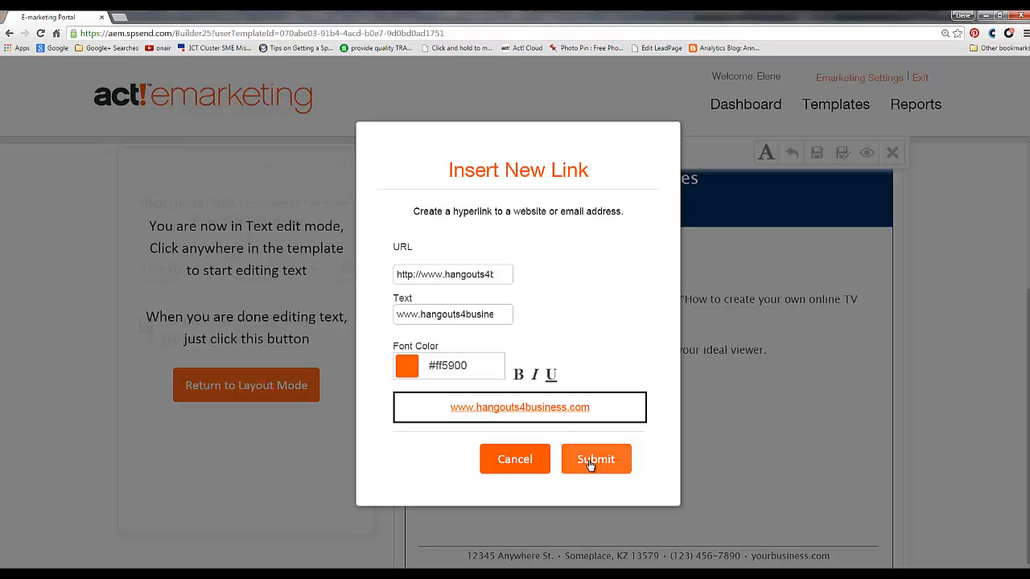
{"action": "left_click", "coordinate": [588, 464]}
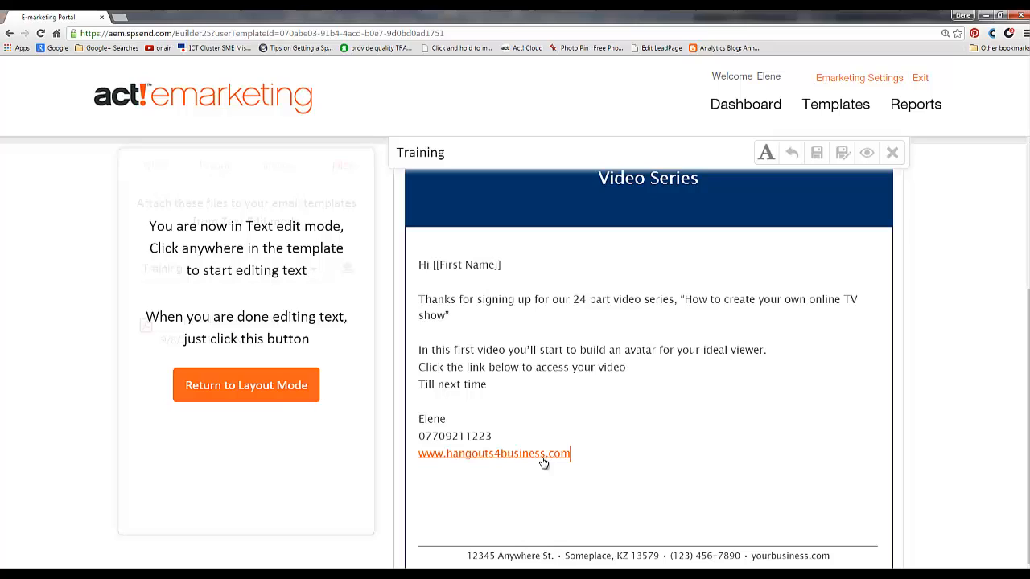
{"action": "double_click", "coordinate": [609, 367]}
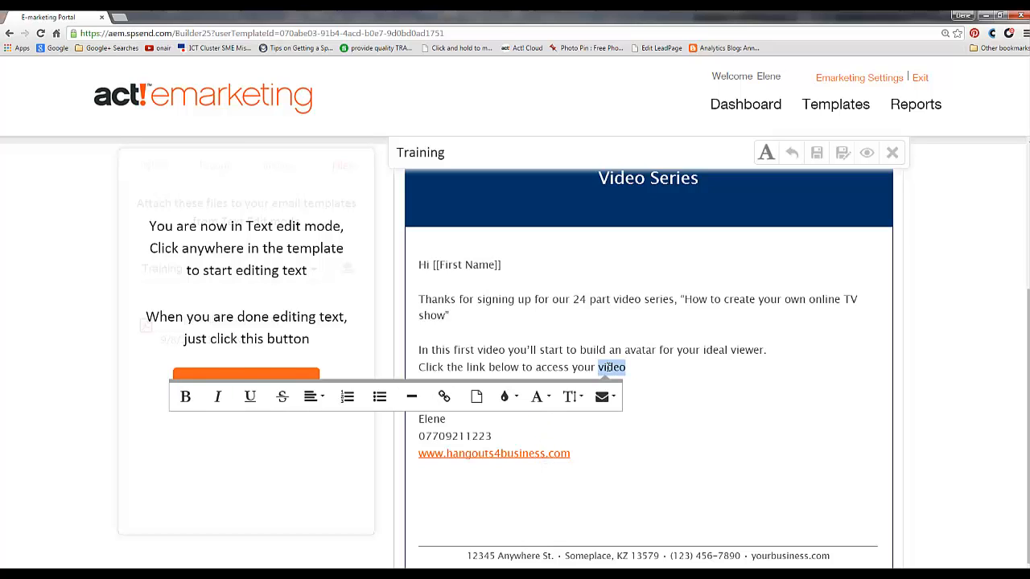
{"action": "left_click", "coordinate": [446, 396]}
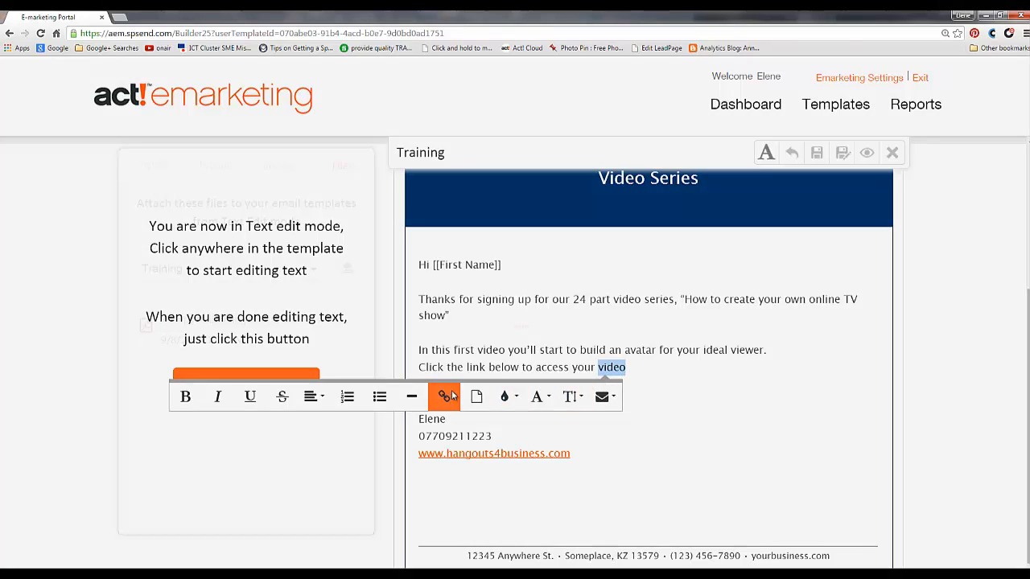
{"action": "left_click", "coordinate": [403, 276]}
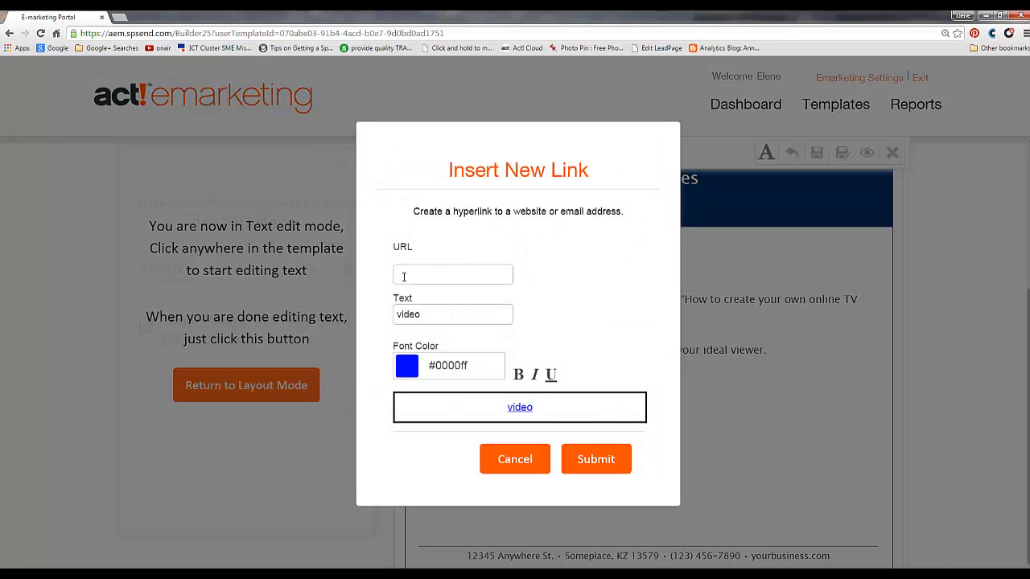
{"action": "key", "text": "ctrl+v"}
{"action": "left_click", "coordinate": [407, 366]}
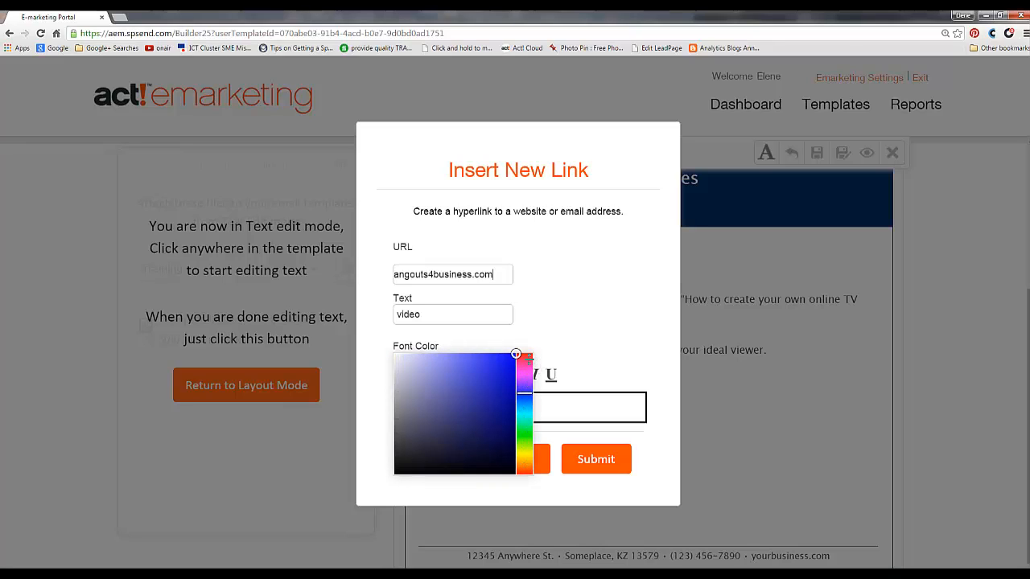
{"action": "left_click", "coordinate": [524, 356]}
{"action": "left_click", "coordinate": [631, 352]}
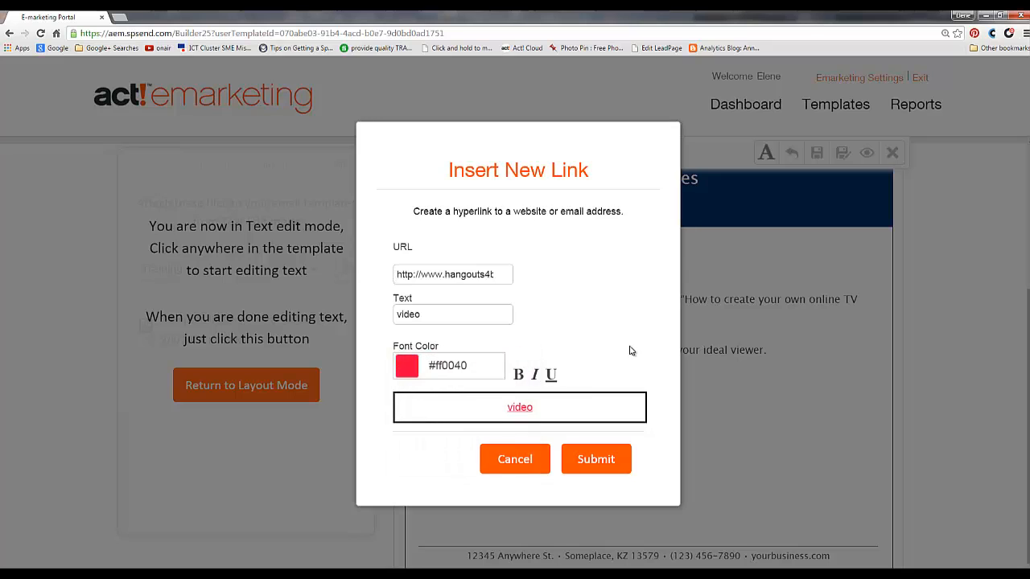
{"action": "left_click", "coordinate": [596, 460]}
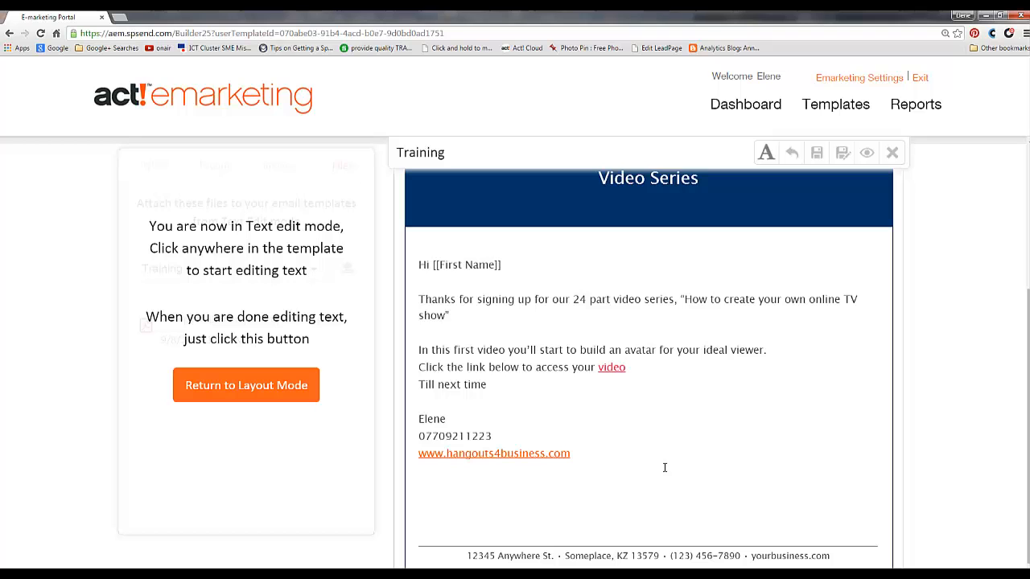
- Leave text edit mode and return the Training template to layout mode
{"action": "left_click", "coordinate": [271, 386]}
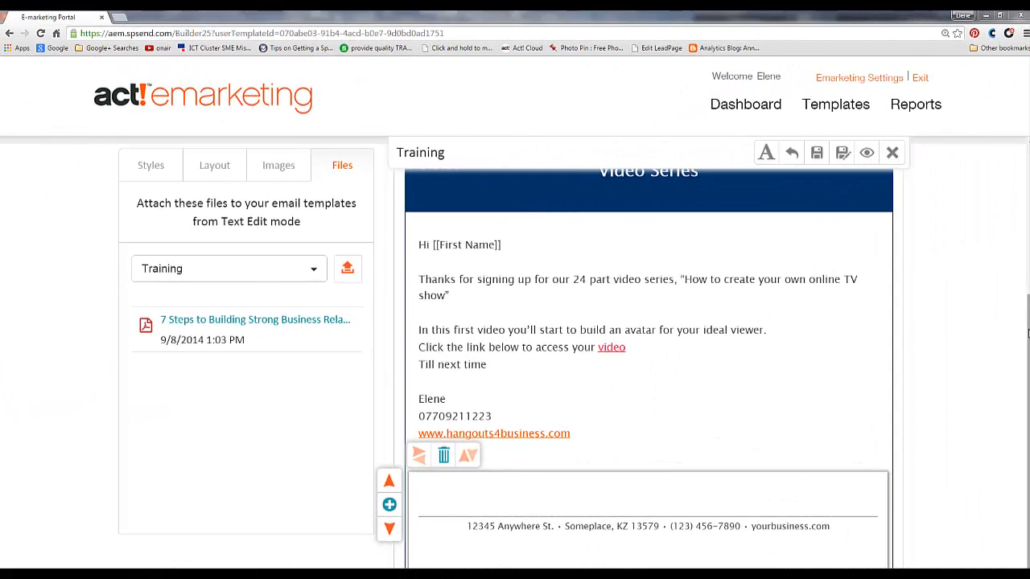
{"action": "scroll", "coordinate": [1028, 334], "scroll_direction": "up", "scroll_amount": 1}
{"action": "left_click_drag", "start_coordinate": [1028, 218], "coordinate": [1022, 159]}
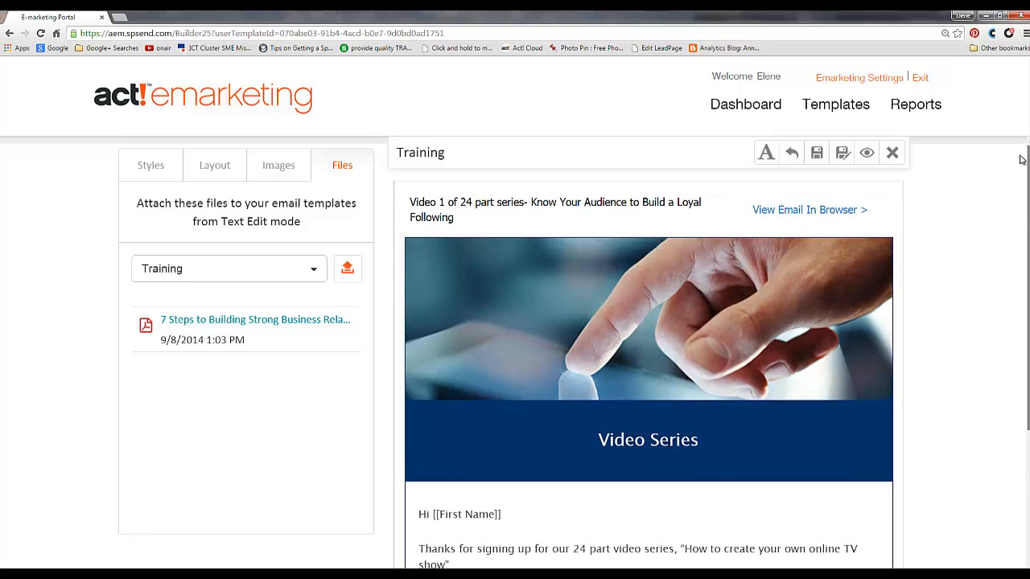
{"action": "mouse_move", "coordinate": [651, 374]}
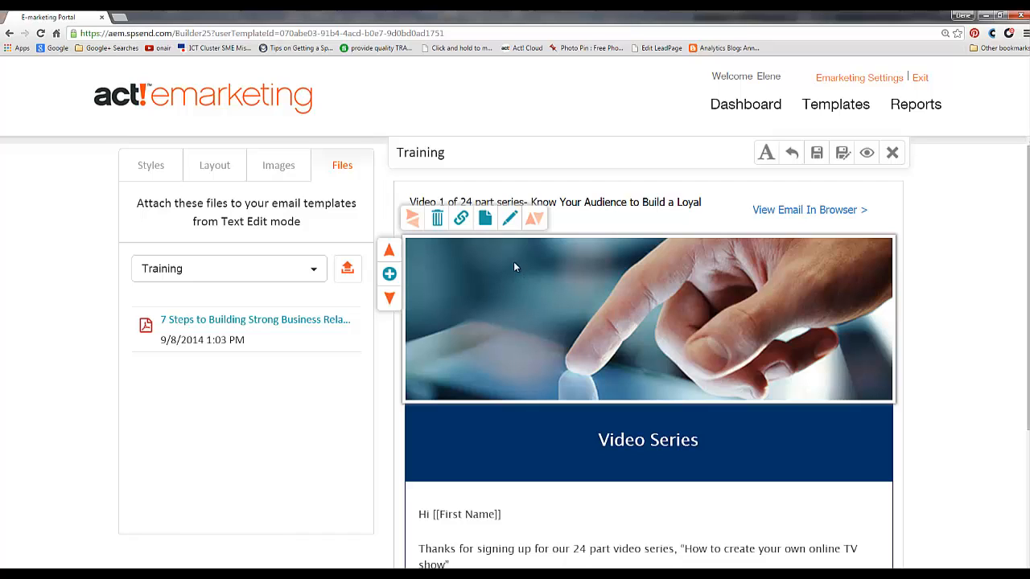
{"action": "left_click", "coordinate": [461, 220]}
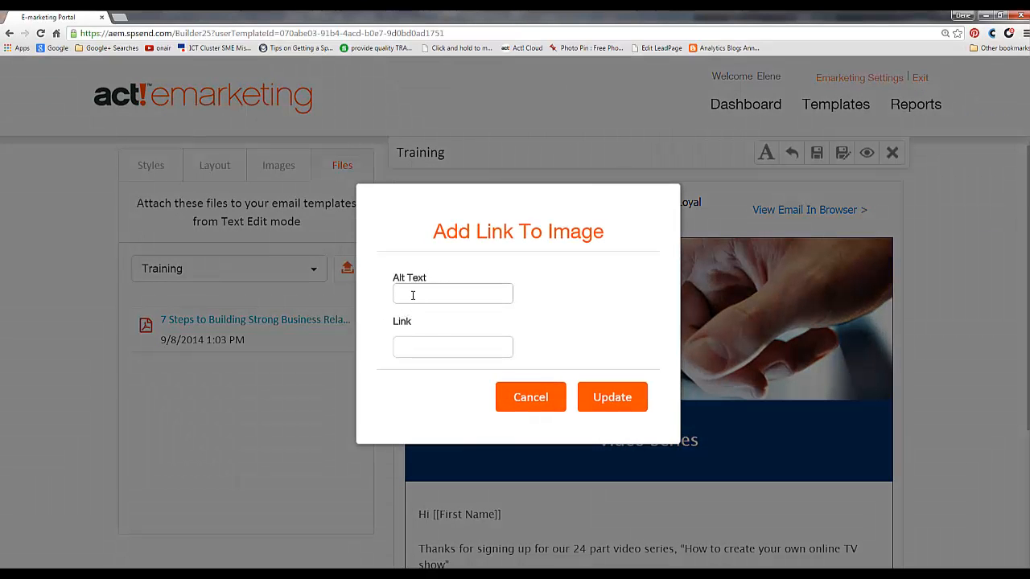
{"action": "left_click", "coordinate": [412, 294]}
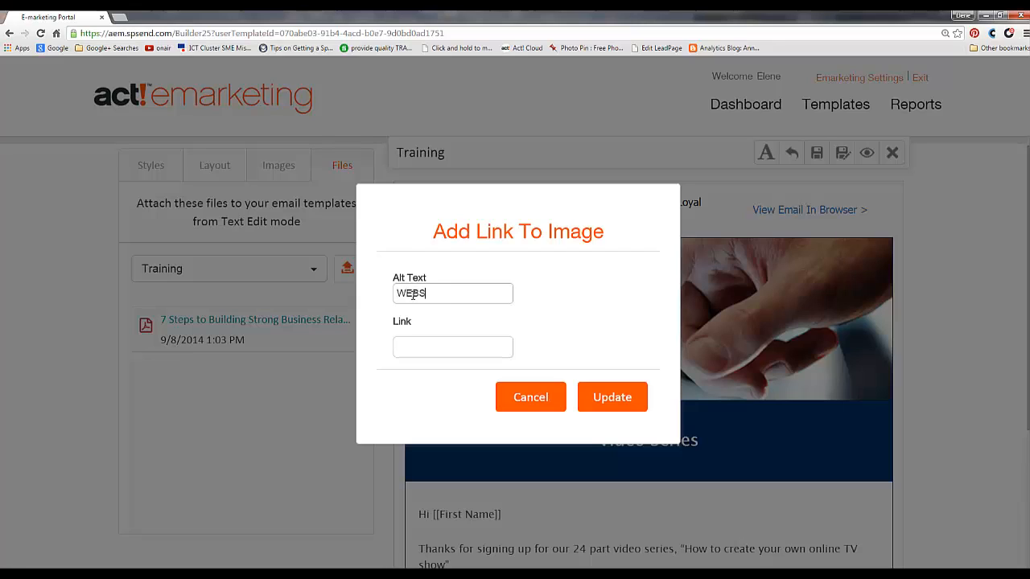
{"action": "left_click", "coordinate": [409, 343]}
{"action": "key", "text": "ctrl+v"}
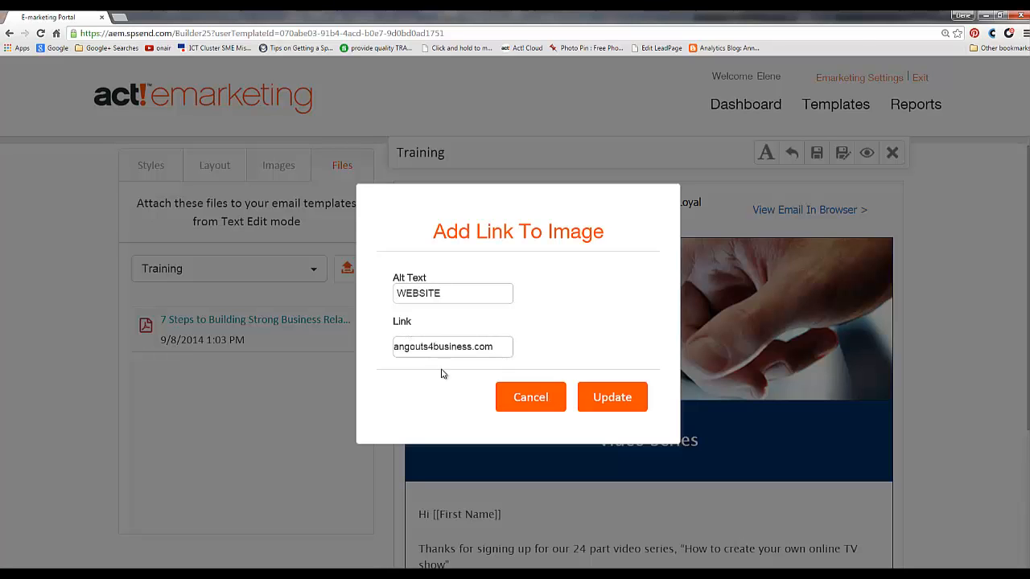
{"action": "left_click", "coordinate": [613, 396]}
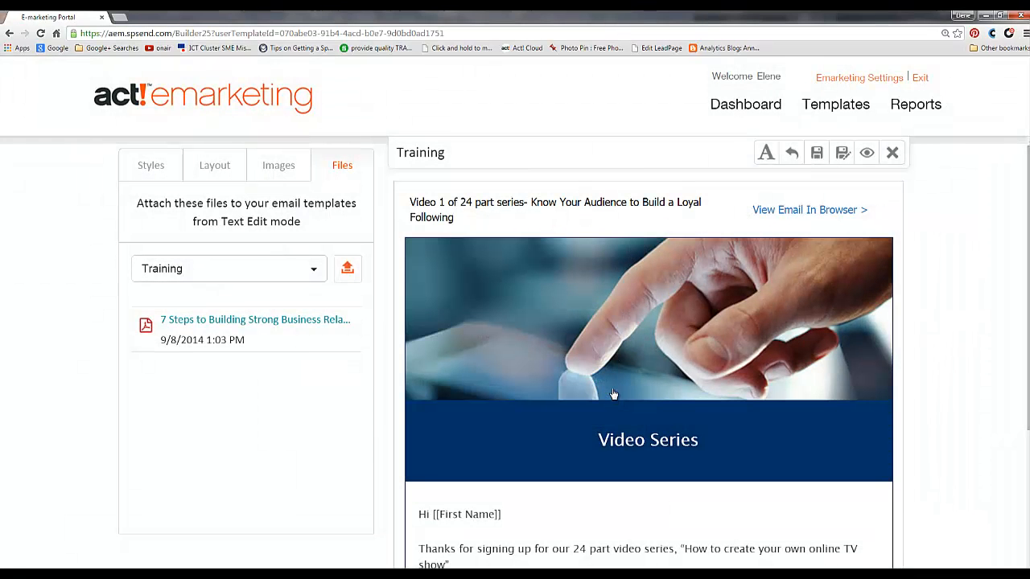
{"action": "mouse_move", "coordinate": [610, 356]}
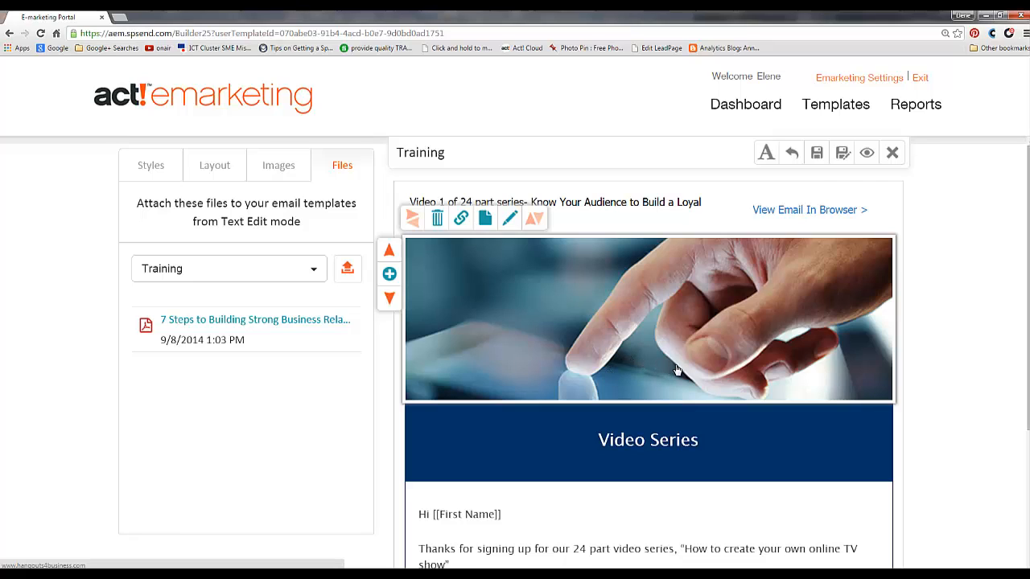
{"action": "left_click", "coordinate": [817, 157]}
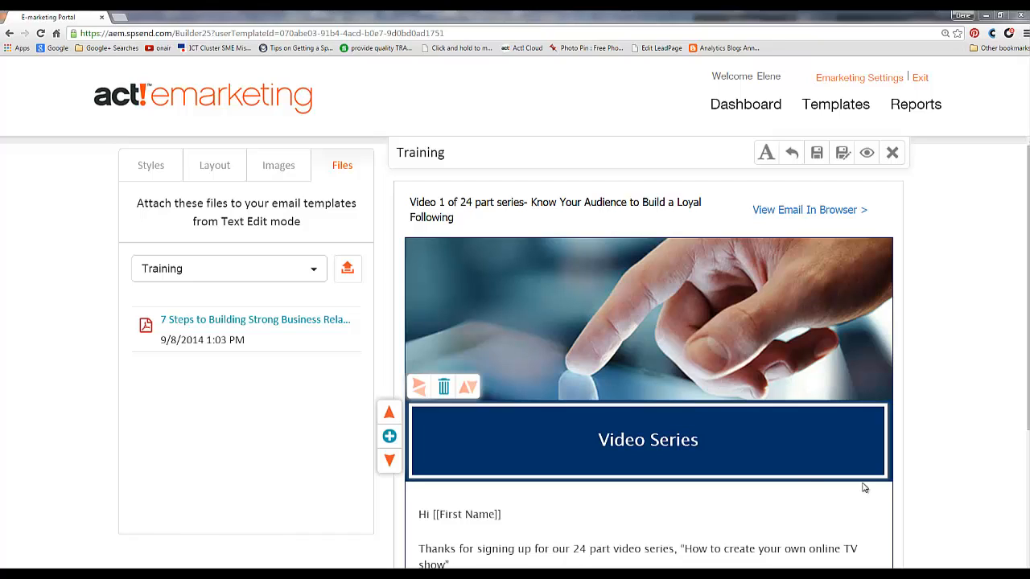
- Open the header image in the photo editor to view the editing tools, and close it without making changes
{"action": "left_click", "coordinate": [625, 357]}
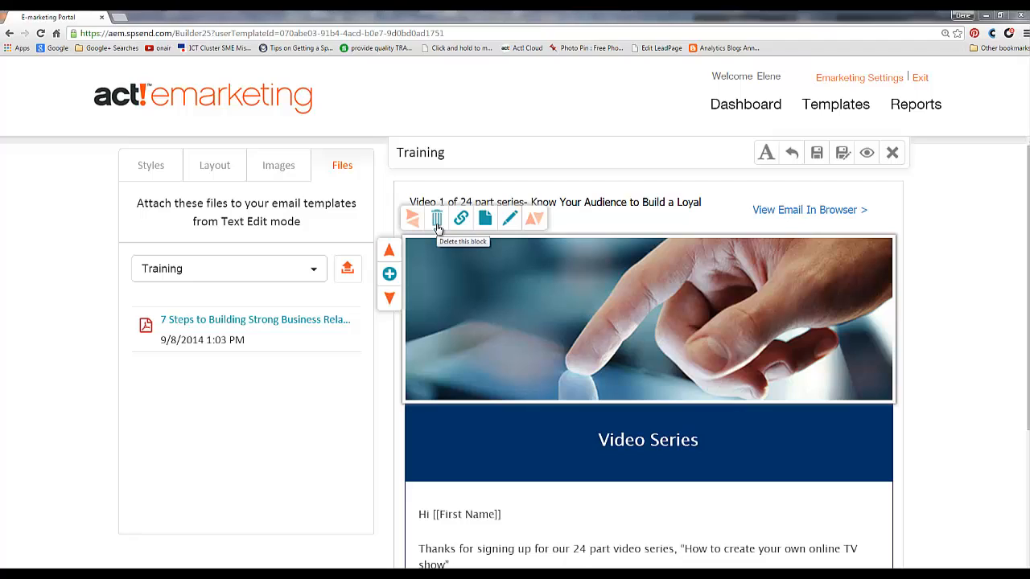
{"action": "left_click", "coordinate": [511, 220]}
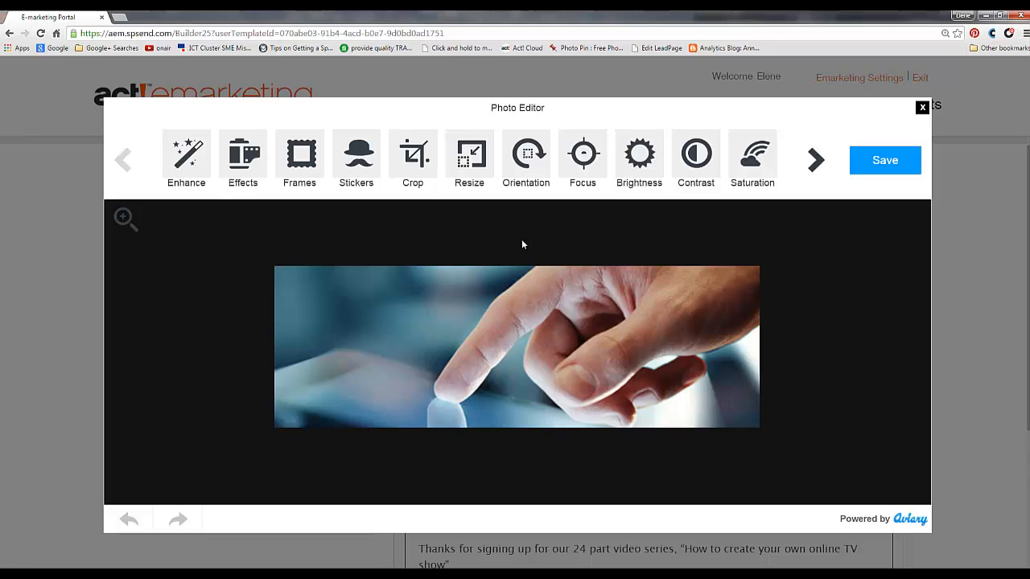
{"action": "left_click", "coordinate": [922, 107]}
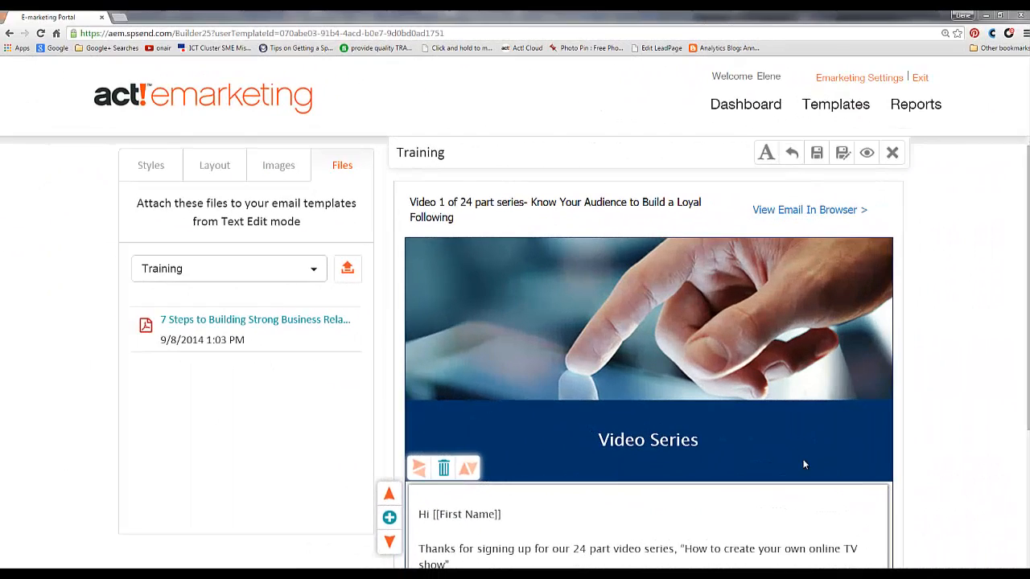
- Replace the header image with the first stock bedroom picture from the Buildings, Interior category
{"action": "left_click", "coordinate": [291, 169]}
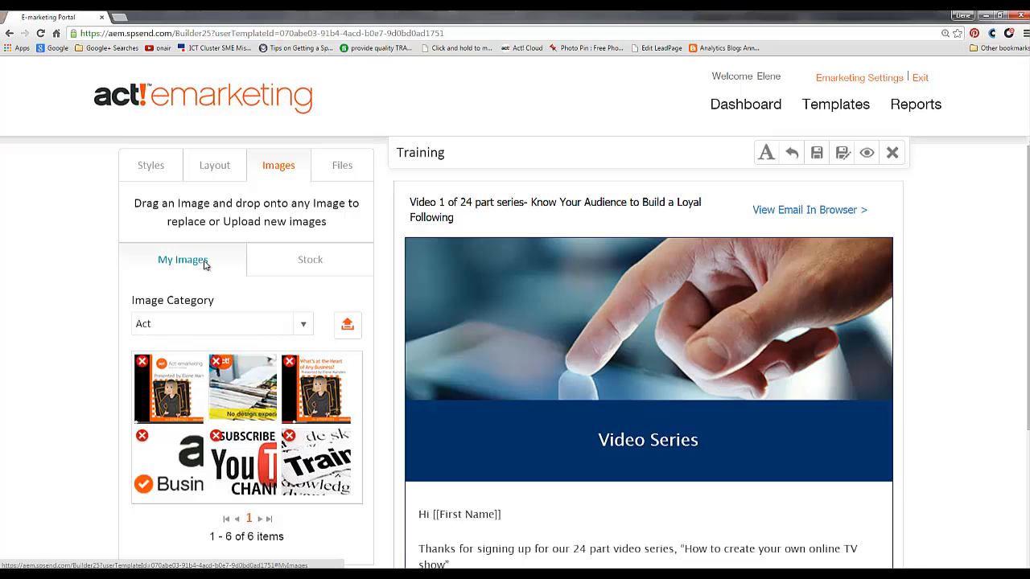
{"action": "left_click", "coordinate": [308, 264]}
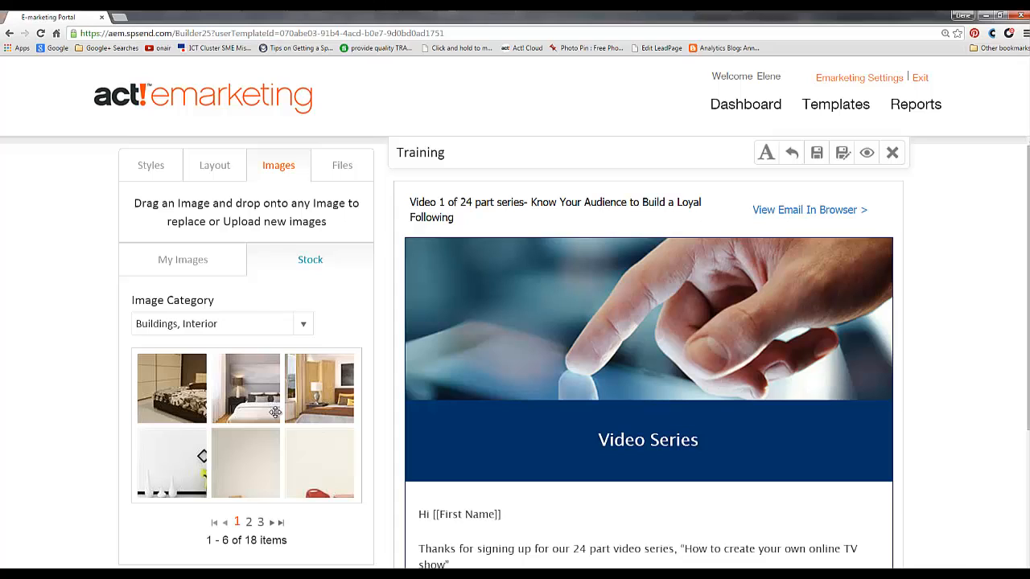
{"action": "mouse_move", "coordinate": [667, 343]}
{"action": "left_click_drag", "start_coordinate": [176, 396], "coordinate": [570, 331]}
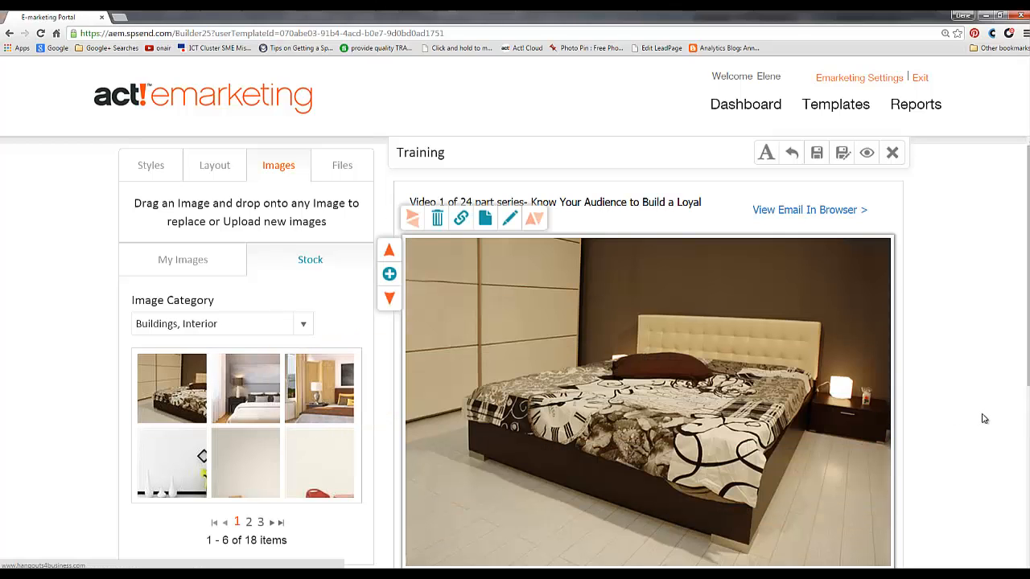
{"action": "scroll", "coordinate": [985, 418], "scroll_direction": "down", "scroll_amount": 3}
{"action": "scroll", "coordinate": [985, 418], "scroll_direction": "up", "scroll_amount": 1}
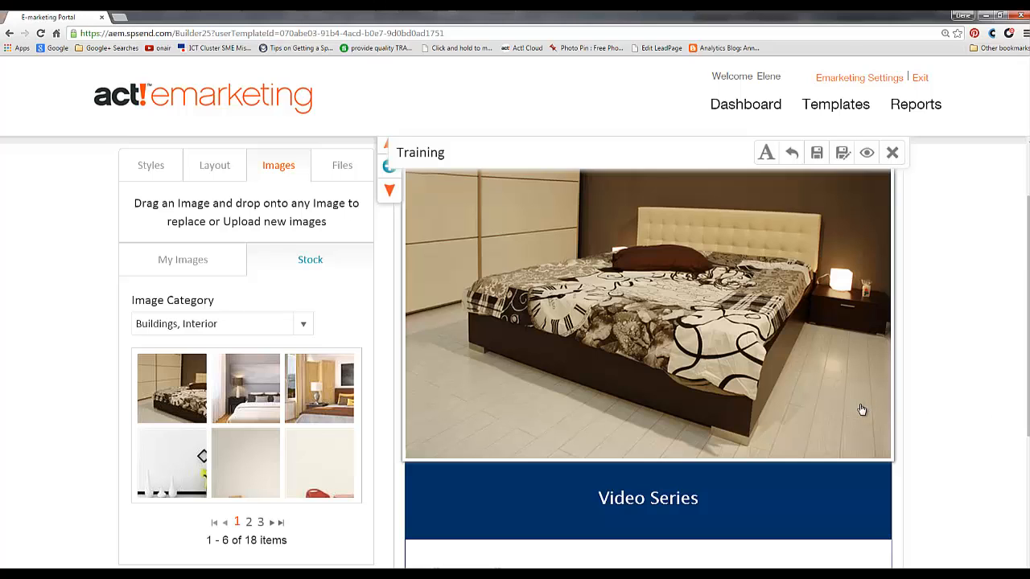
- Upload Build Your Own Online TV Show (35).jpg from Downloads to the H4B category of the personal images
{"action": "left_click", "coordinate": [194, 265]}
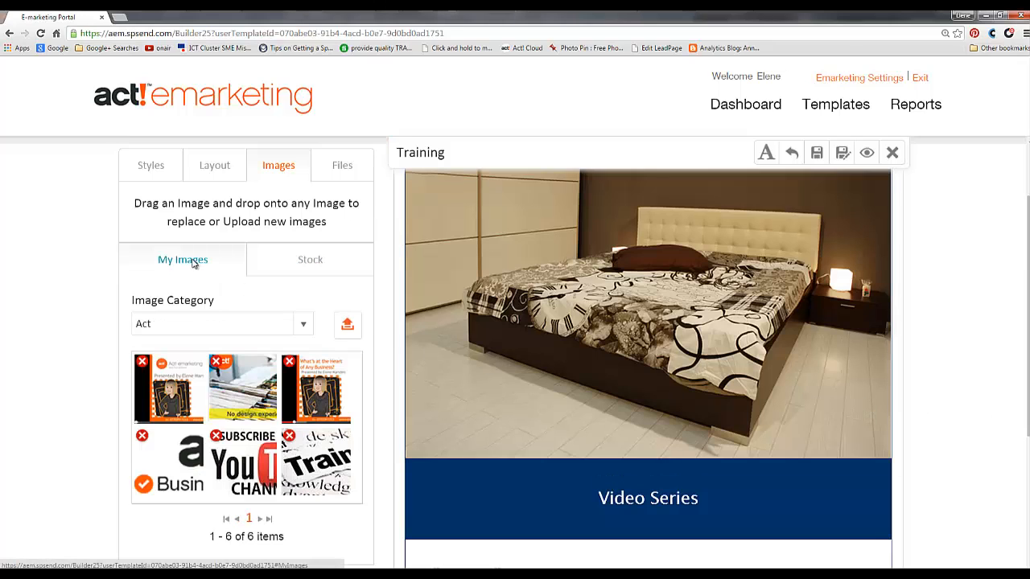
{"action": "left_click", "coordinate": [348, 326]}
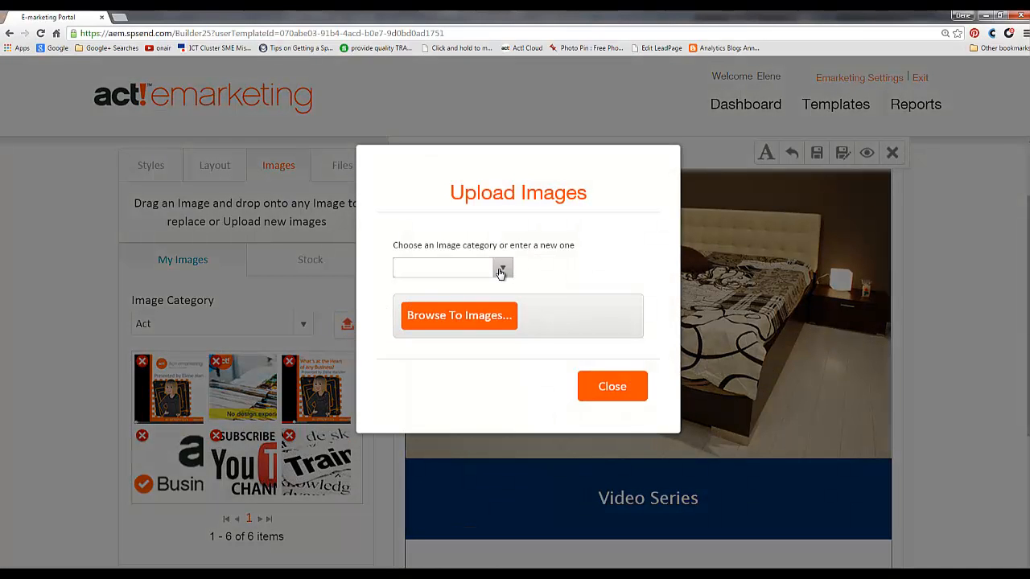
{"action": "left_click", "coordinate": [500, 271]}
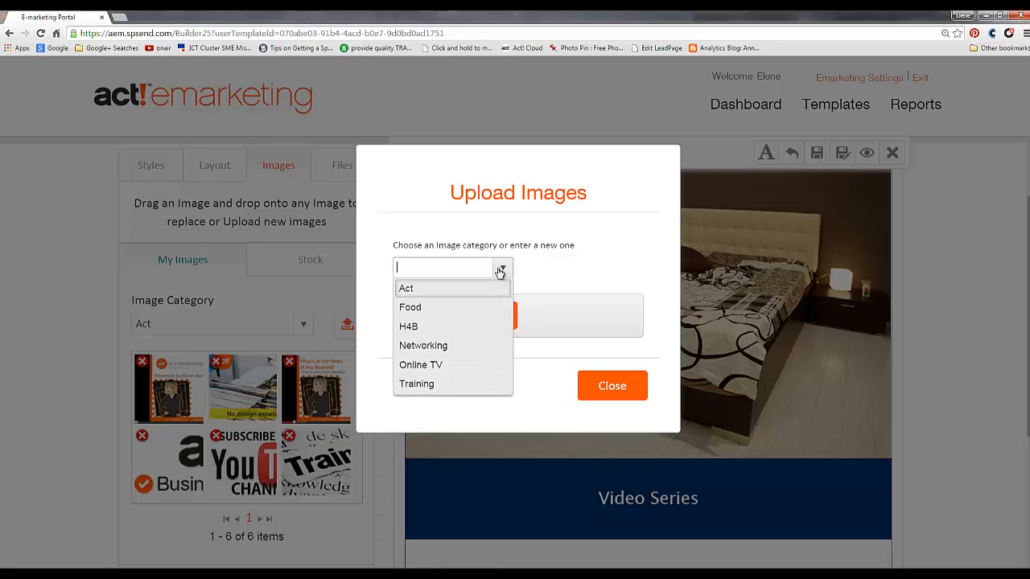
{"action": "left_click", "coordinate": [408, 327]}
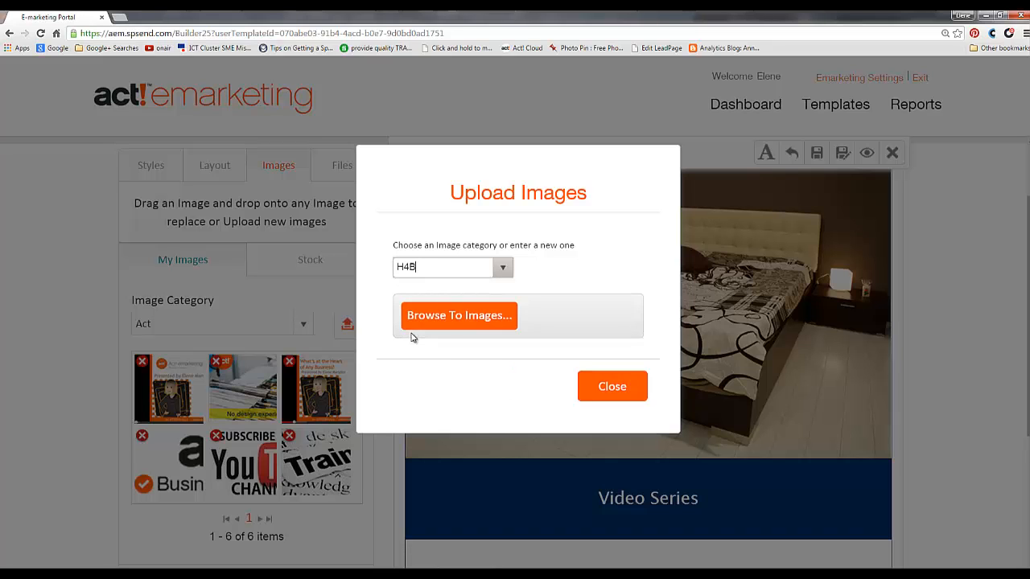
{"action": "left_click", "coordinate": [463, 316]}
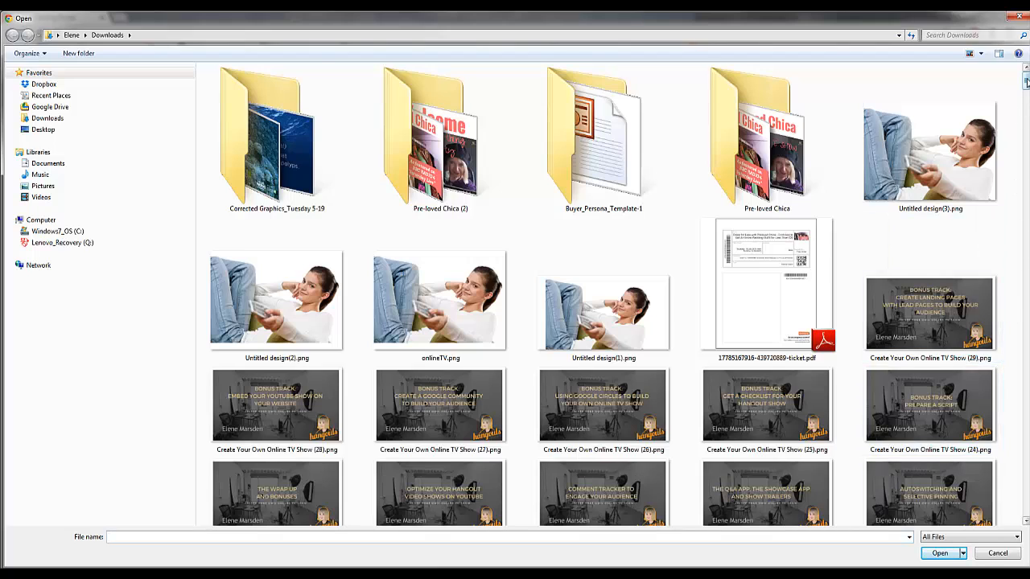
{"action": "left_click_drag", "start_coordinate": [1027, 80], "coordinate": [1027, 135]}
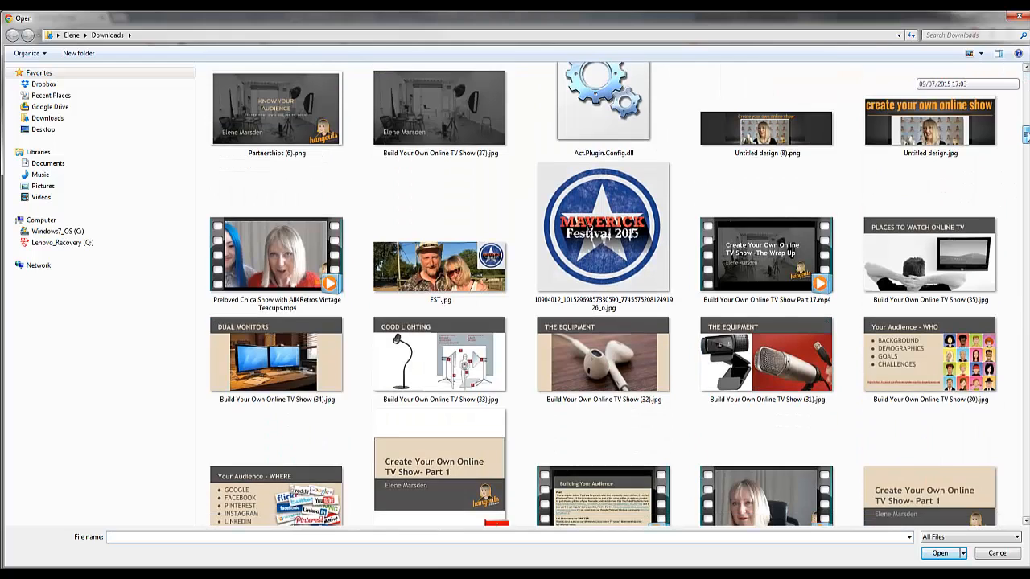
{"action": "left_click", "coordinate": [917, 266]}
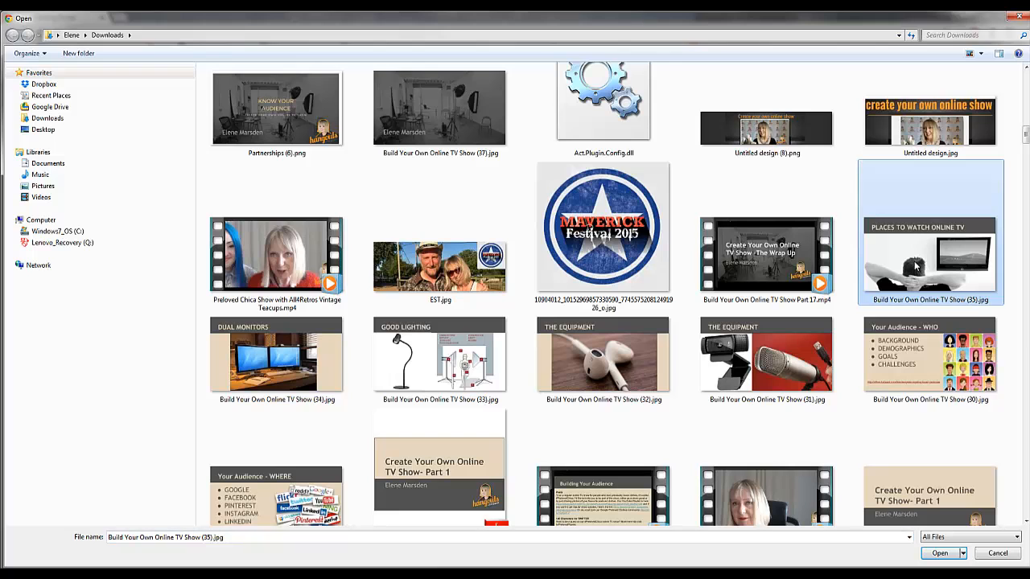
{"action": "left_click", "coordinate": [940, 554]}
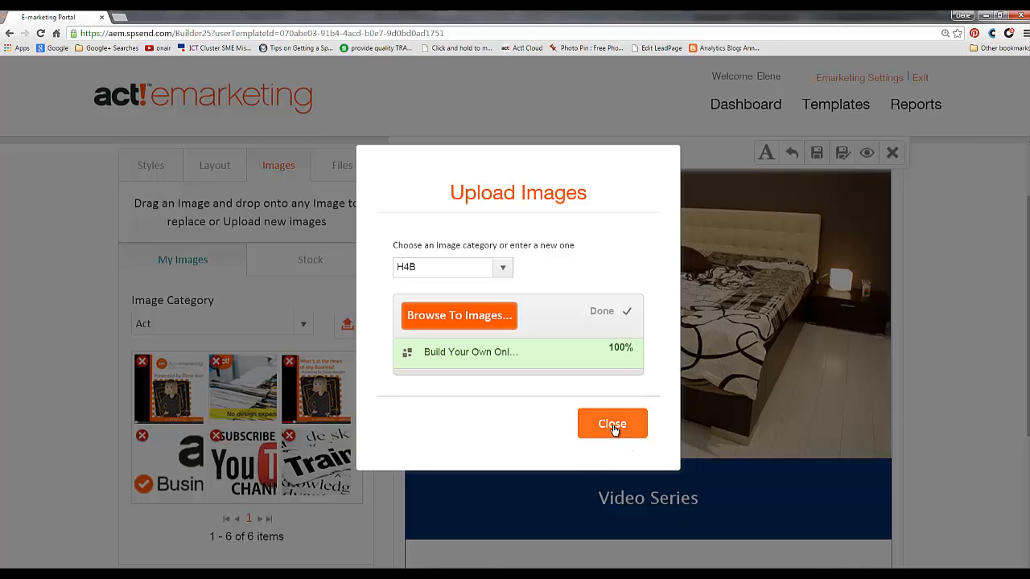
{"action": "left_click", "coordinate": [613, 427]}
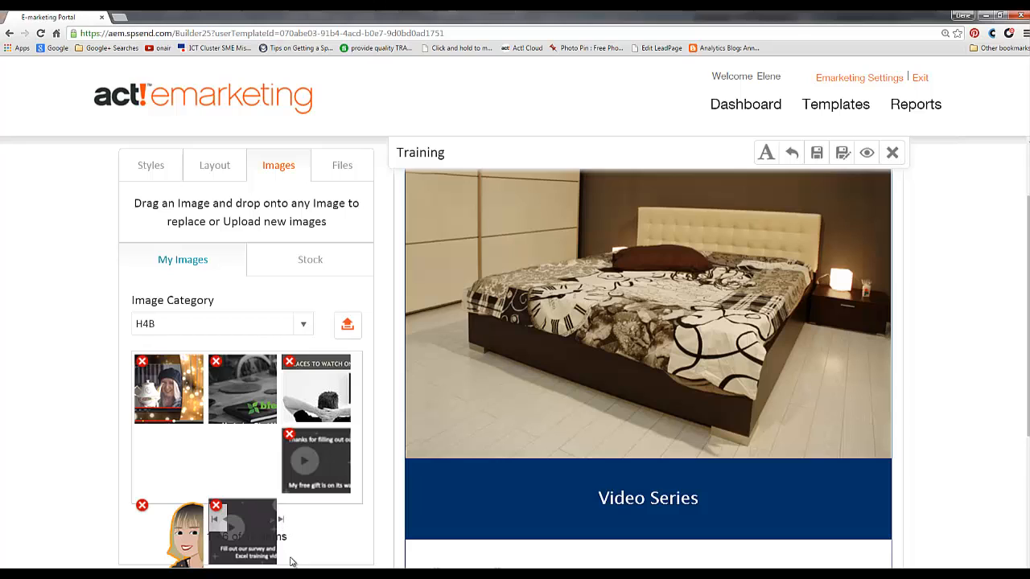
- Replace the bedroom header image with the uploaded "Places to Watch Online TV" picture from the H4B images
{"action": "left_click_drag", "start_coordinate": [1028, 428], "coordinate": [1029, 476]}
{"action": "scroll", "coordinate": [290, 531], "scroll_direction": "down", "scroll_amount": 3}
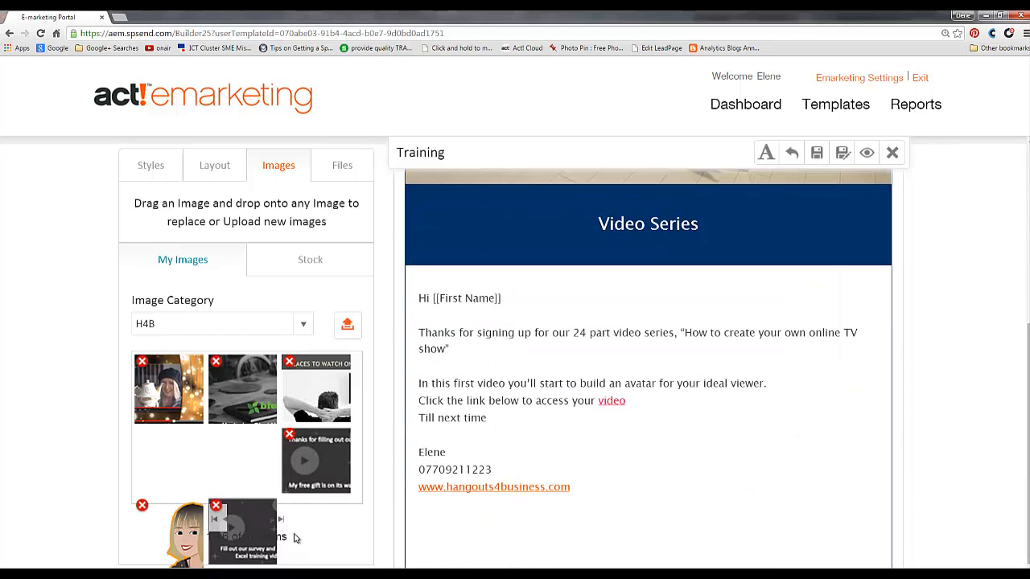
{"action": "scroll", "coordinate": [208, 471], "scroll_direction": "up", "scroll_amount": 2}
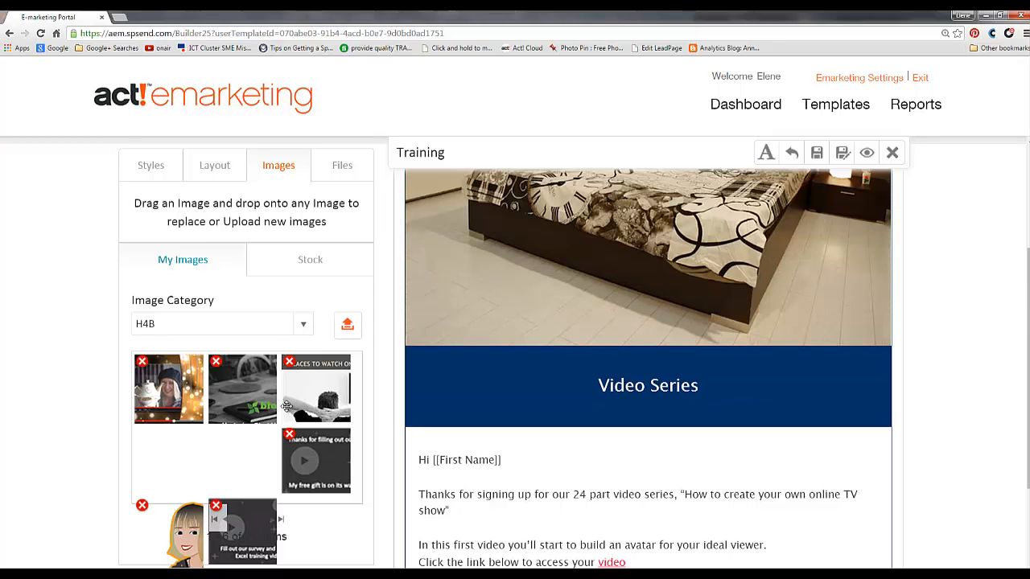
{"action": "left_click_drag", "start_coordinate": [313, 400], "coordinate": [553, 294]}
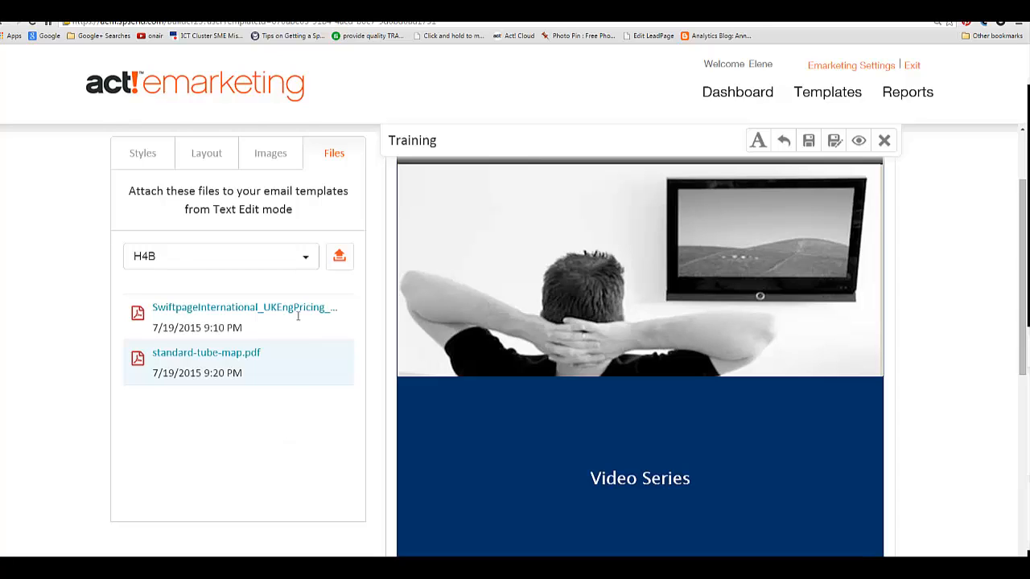
- Upload Volunteer secretary advert.pdf from the Dropbox folder to the H4B file category
{"action": "left_click", "coordinate": [338, 257]}
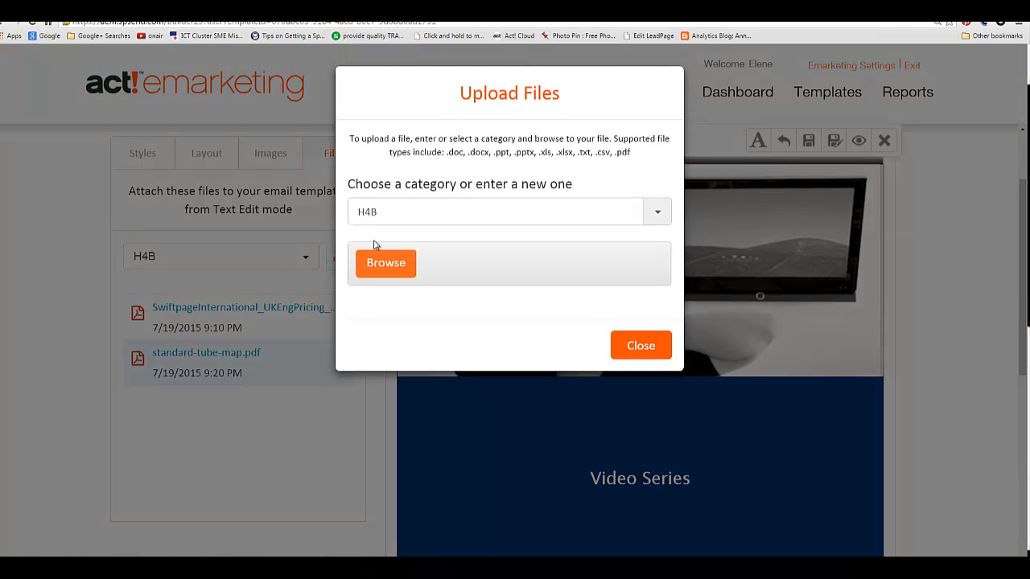
{"action": "left_click", "coordinate": [377, 266]}
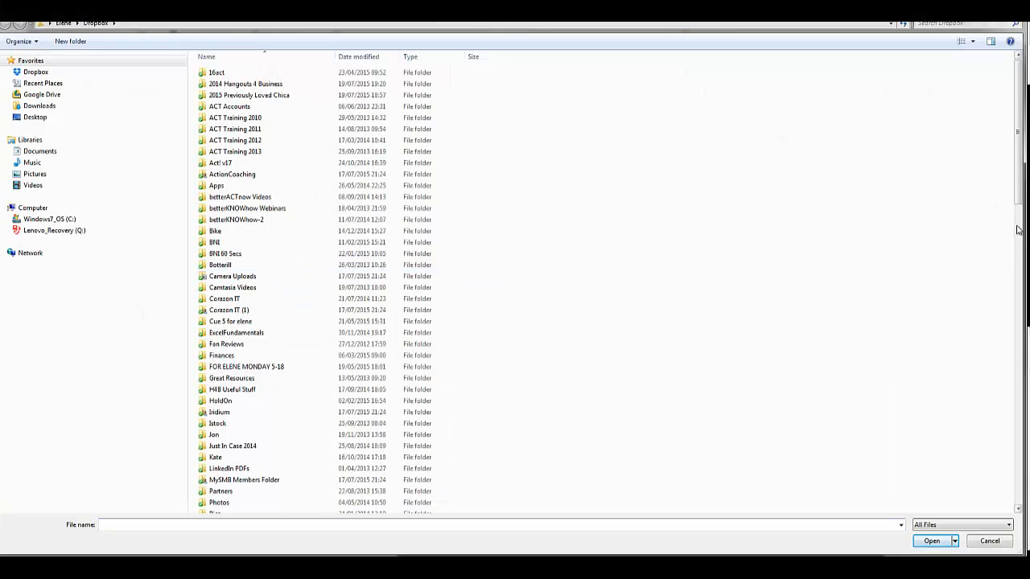
{"action": "left_click_drag", "start_coordinate": [1018, 219], "coordinate": [1025, 448]}
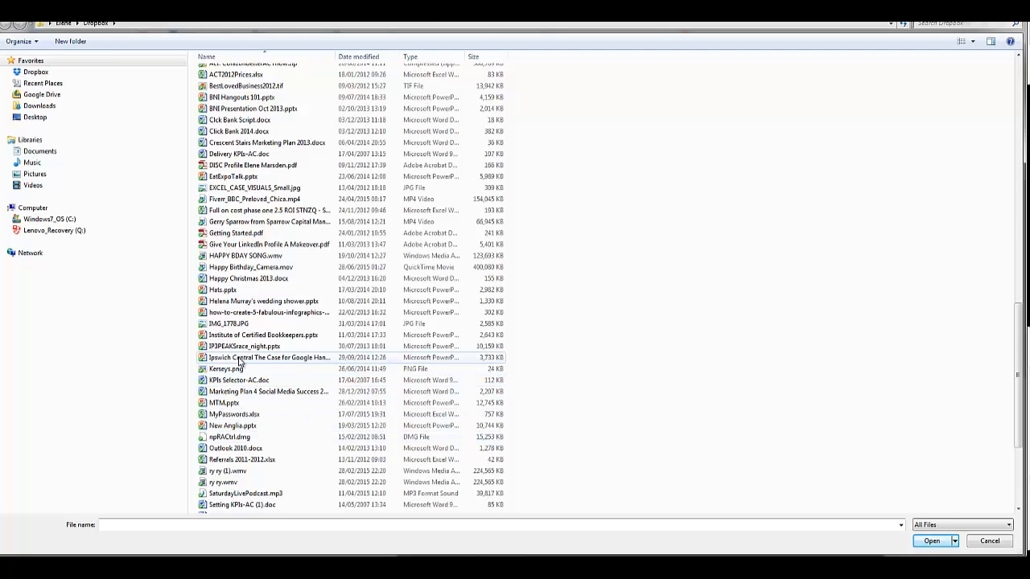
{"action": "scroll", "coordinate": [304, 416], "scroll_direction": "down", "scroll_amount": 4}
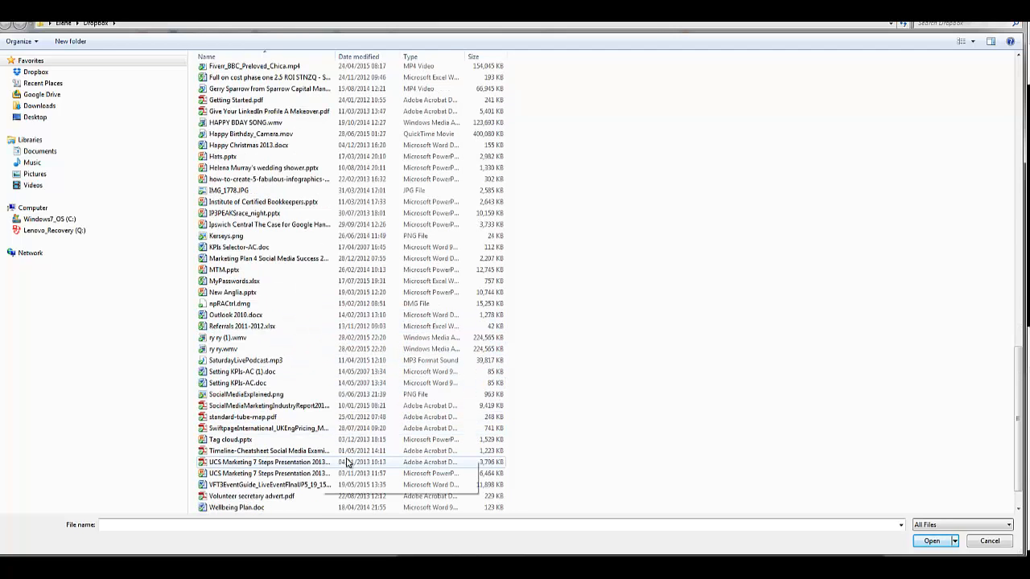
{"action": "left_click", "coordinate": [259, 499]}
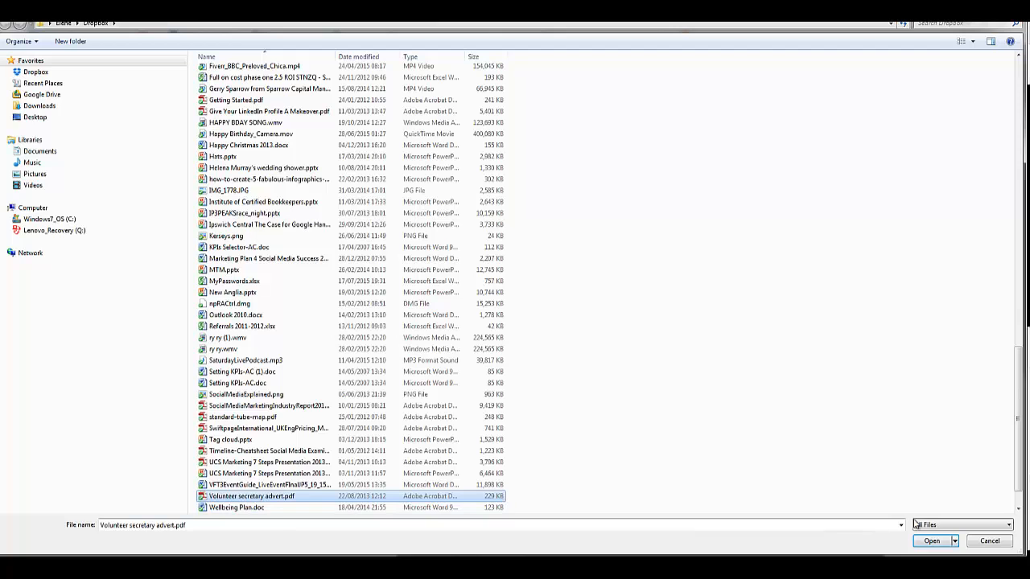
{"action": "left_click", "coordinate": [927, 541]}
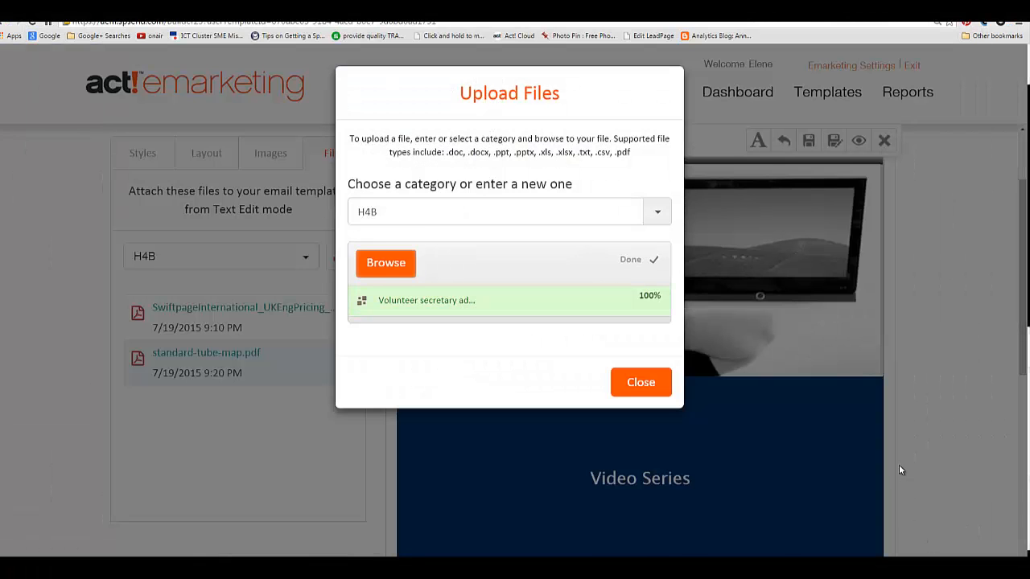
{"action": "left_click", "coordinate": [641, 383]}
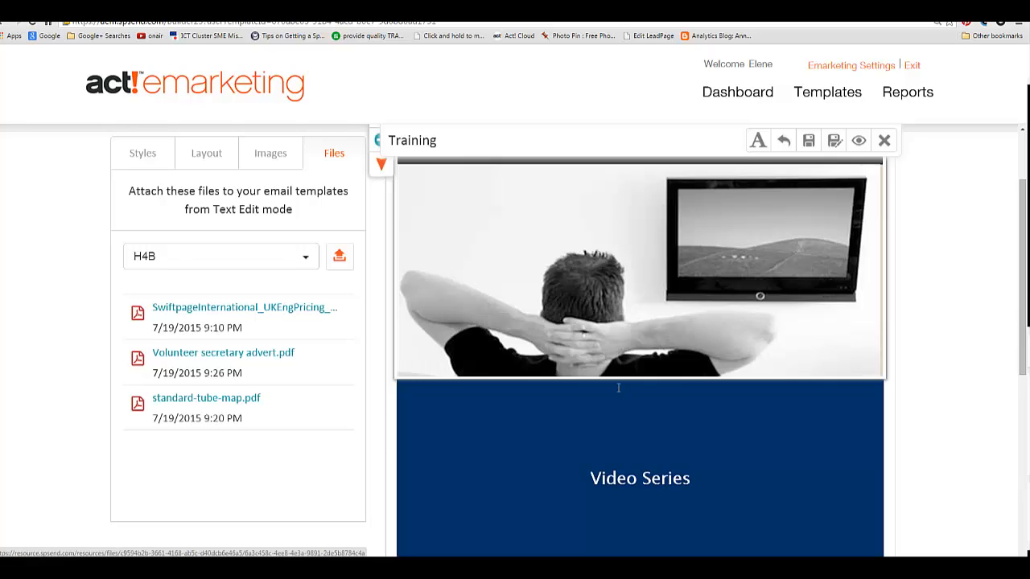
- Link the "Places to Watch Online TV" header image to Volunteer secretary advert.pdf in the H4B files
{"action": "scroll", "coordinate": [481, 277], "scroll_direction": "up", "scroll_amount": 2}
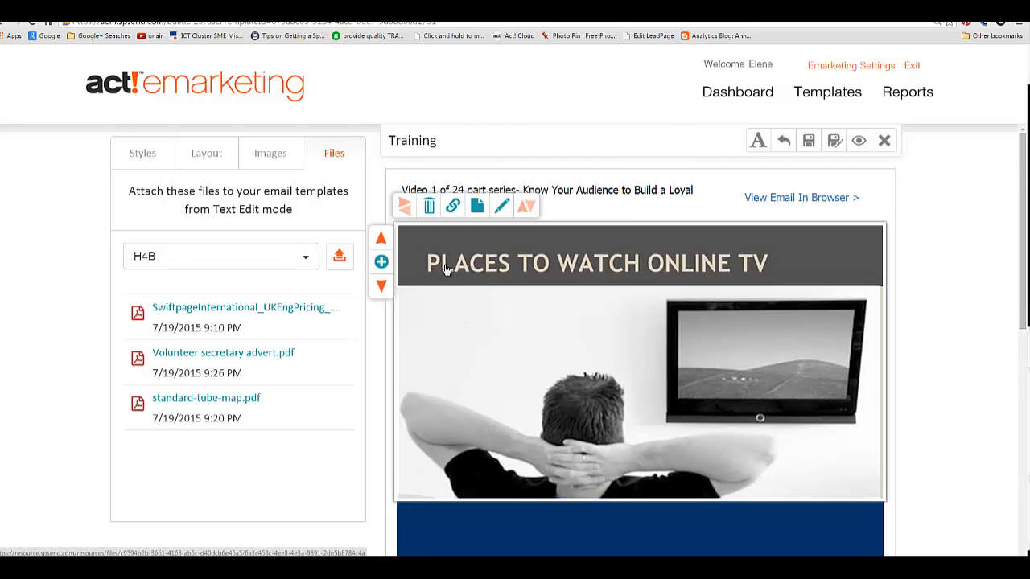
{"action": "left_click", "coordinate": [478, 207]}
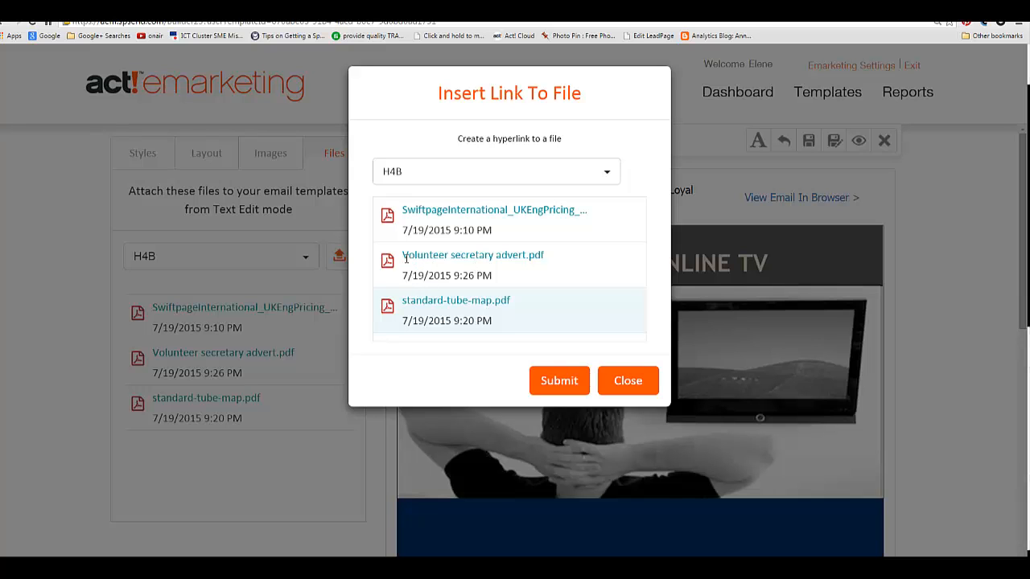
{"action": "left_click_drag", "start_coordinate": [404, 256], "coordinate": [560, 259]}
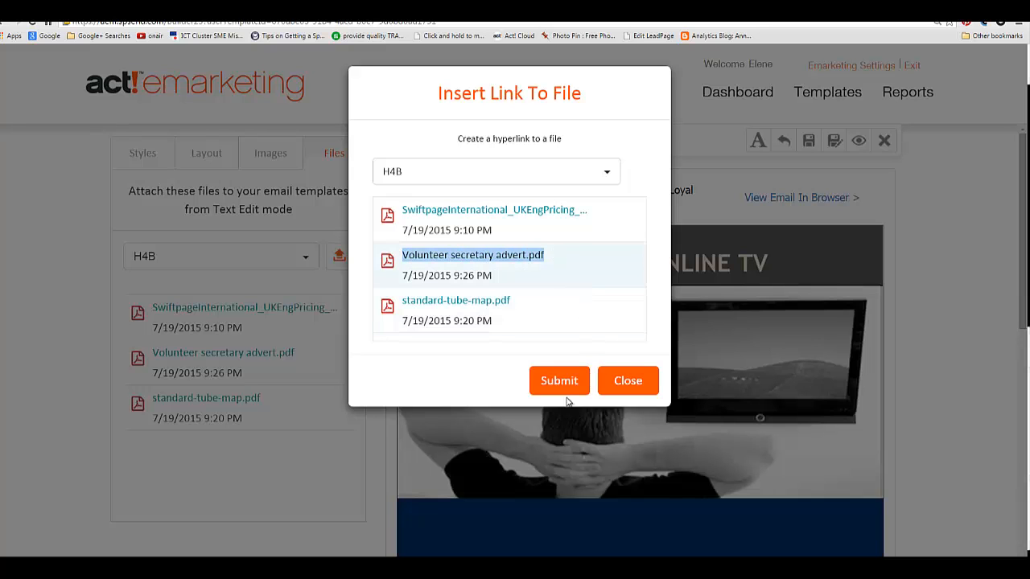
{"action": "left_click", "coordinate": [561, 382]}
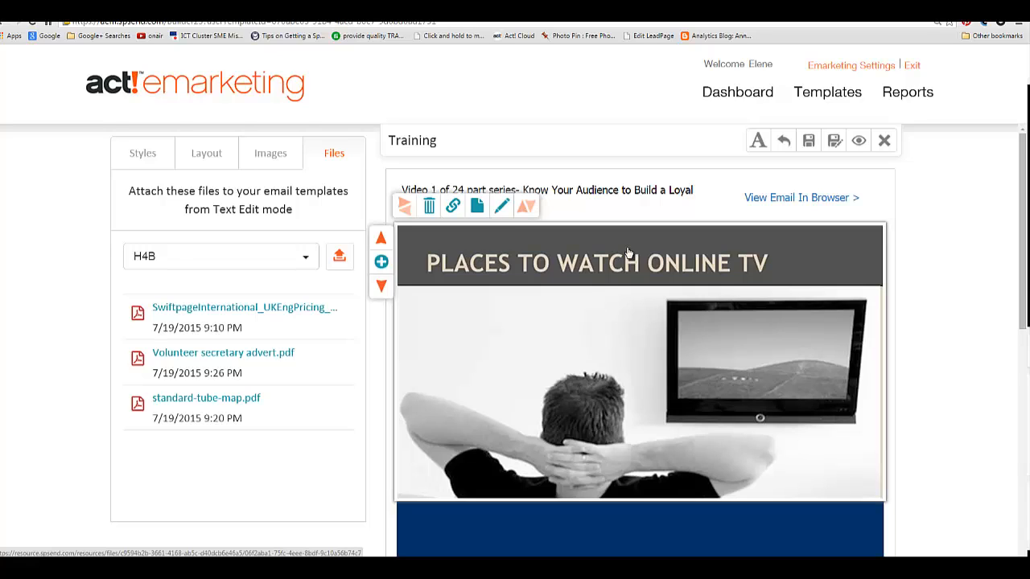
- Link the body text "How to create your own online TV show" to standard-tube-map.pdf and return to layout mode
{"action": "left_click", "coordinate": [757, 143]}
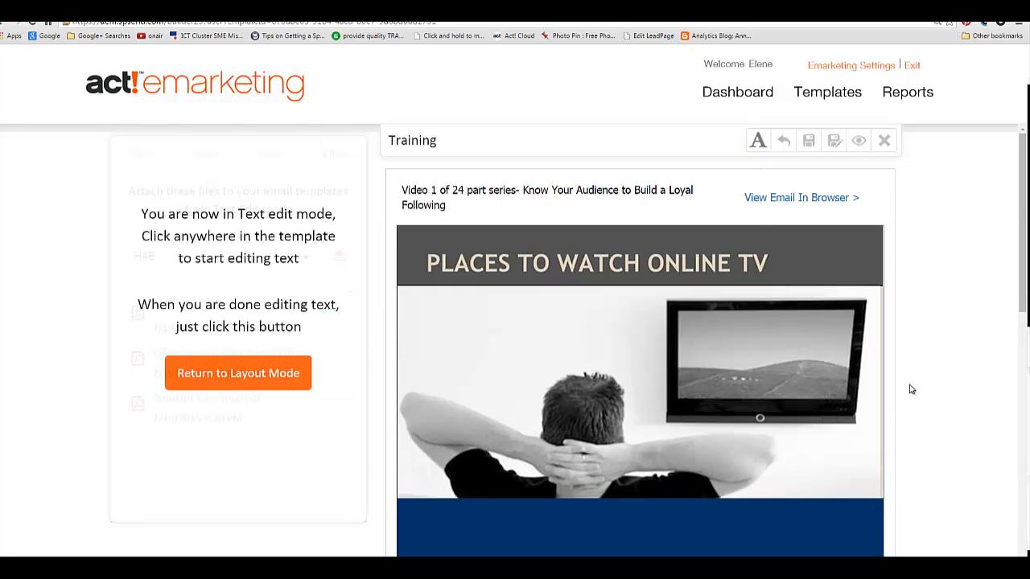
{"action": "scroll", "coordinate": [912, 391], "scroll_direction": "down", "scroll_amount": 3}
{"action": "scroll", "coordinate": [911, 391], "scroll_direction": "down", "scroll_amount": 6}
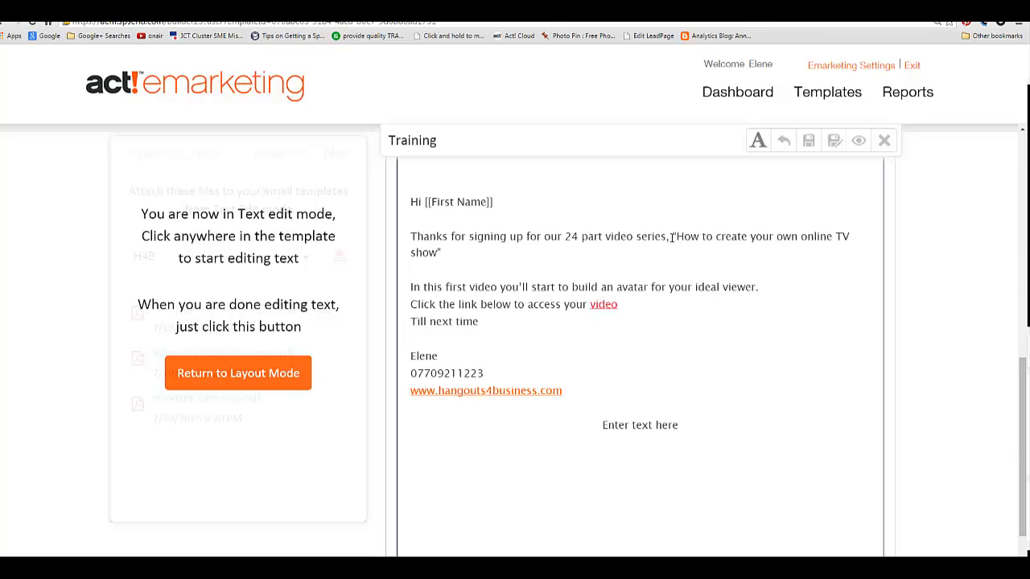
{"action": "left_click_drag", "start_coordinate": [673, 236], "coordinate": [713, 251]}
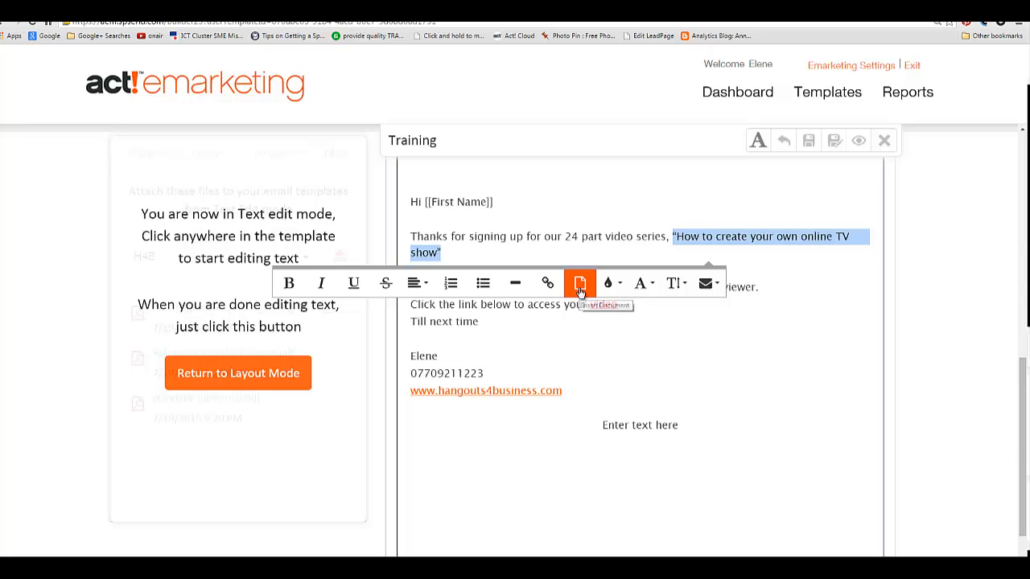
{"action": "left_click", "coordinate": [579, 283]}
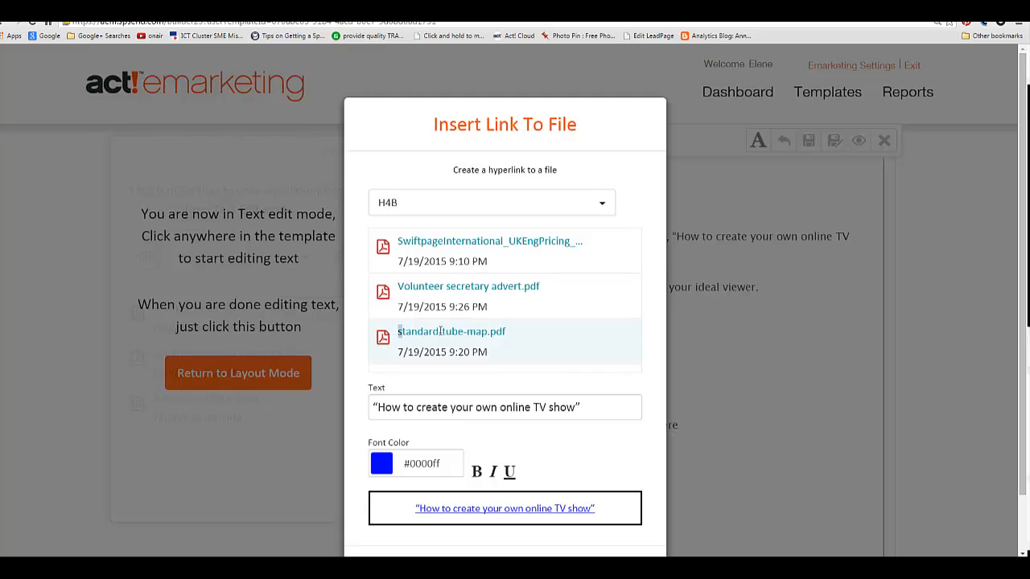
{"action": "left_click_drag", "start_coordinate": [440, 332], "coordinate": [545, 336]}
{"action": "scroll", "coordinate": [455, 539], "scroll_direction": "down", "scroll_amount": 1}
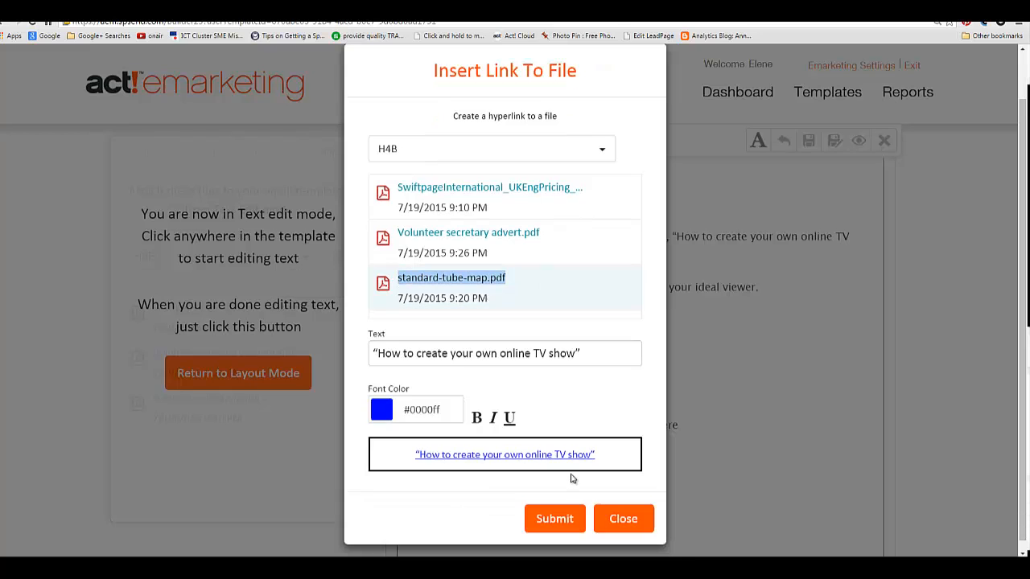
{"action": "left_click", "coordinate": [549, 514]}
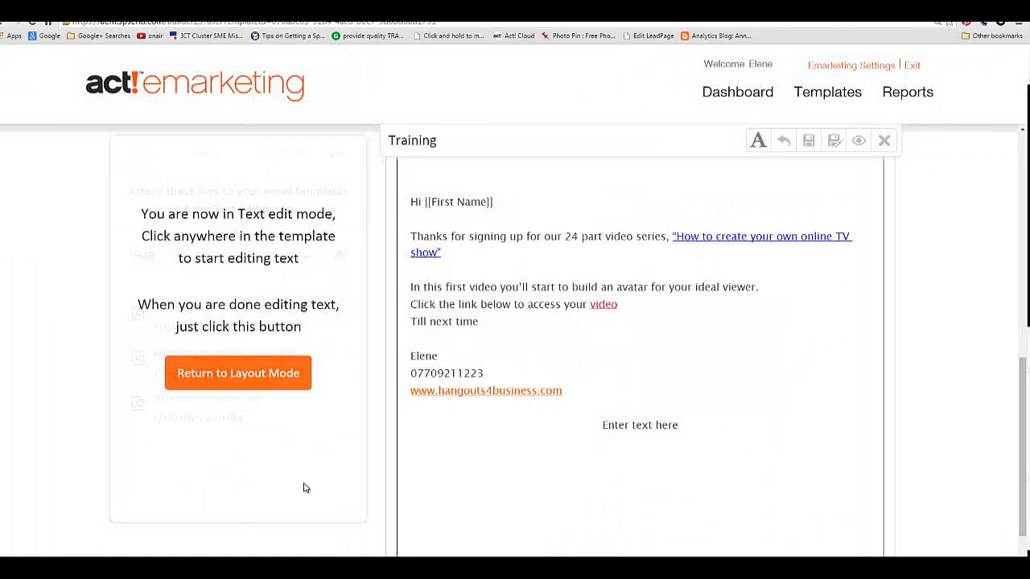
{"action": "left_click", "coordinate": [259, 382]}
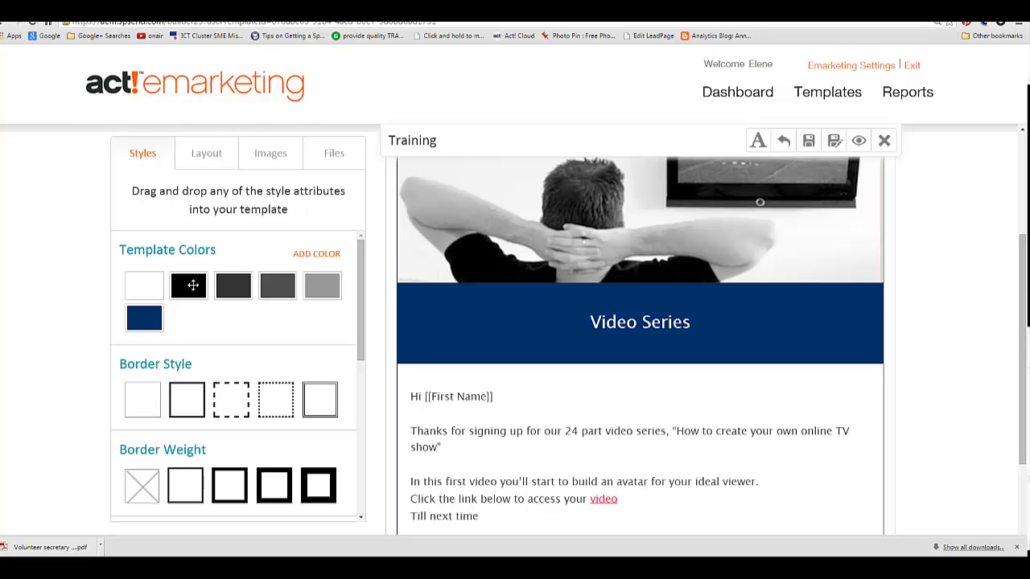
- Apply black as the font color for the whole template
{"action": "left_click_drag", "start_coordinate": [193, 286], "coordinate": [467, 331]}
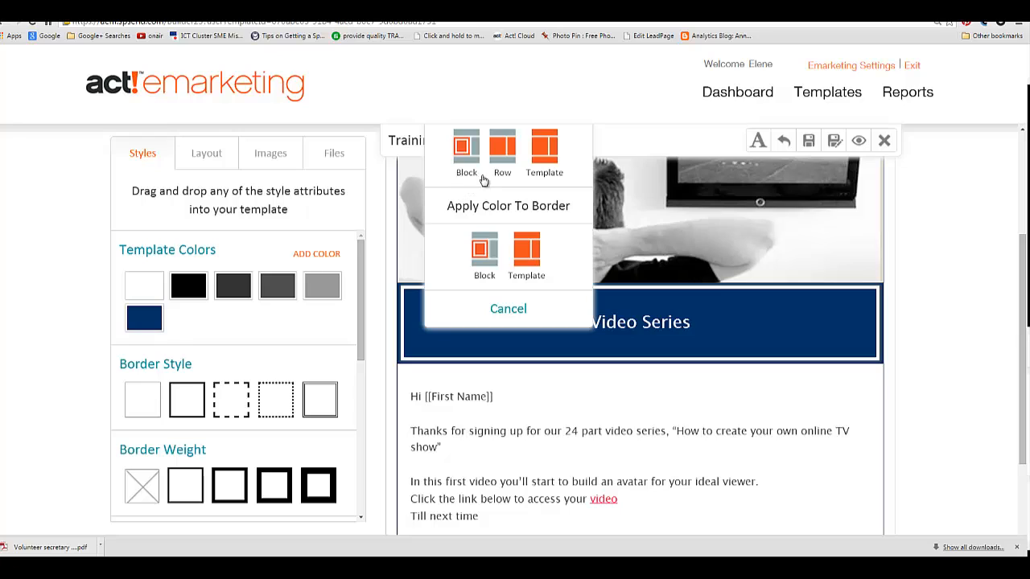
{"action": "left_click", "coordinate": [545, 152]}
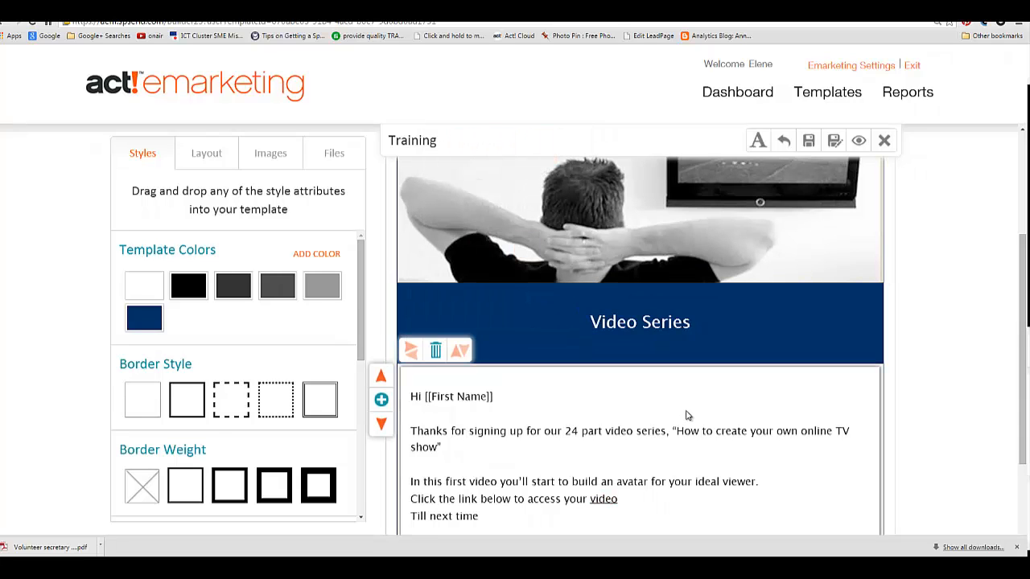
{"action": "scroll", "coordinate": [686, 416], "scroll_direction": "down", "scroll_amount": 3}
{"action": "scroll", "coordinate": [686, 415], "scroll_direction": "up", "scroll_amount": 5}
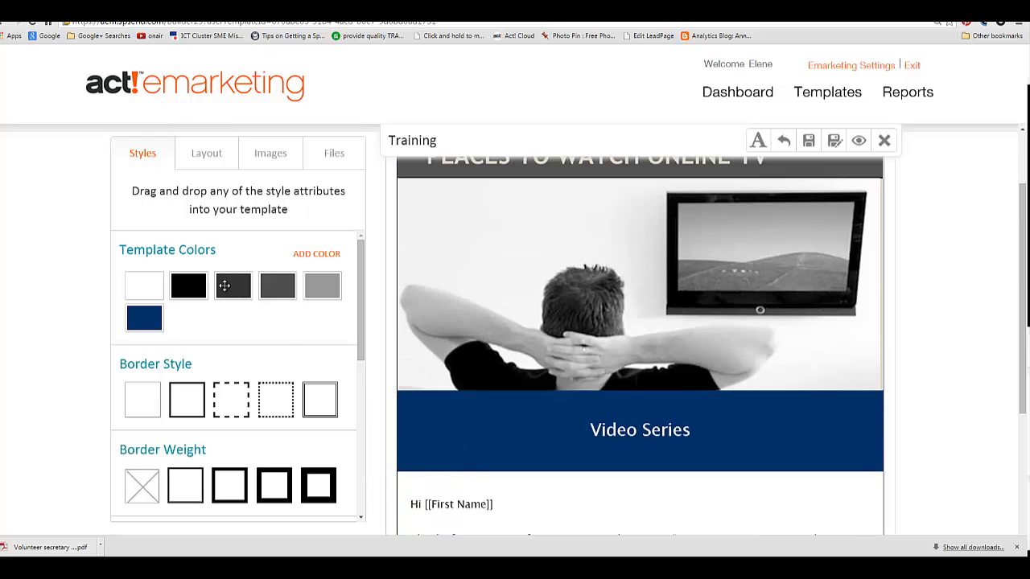
- Apply black as the background color of the whole template
{"action": "left_click_drag", "start_coordinate": [185, 290], "coordinate": [561, 445]}
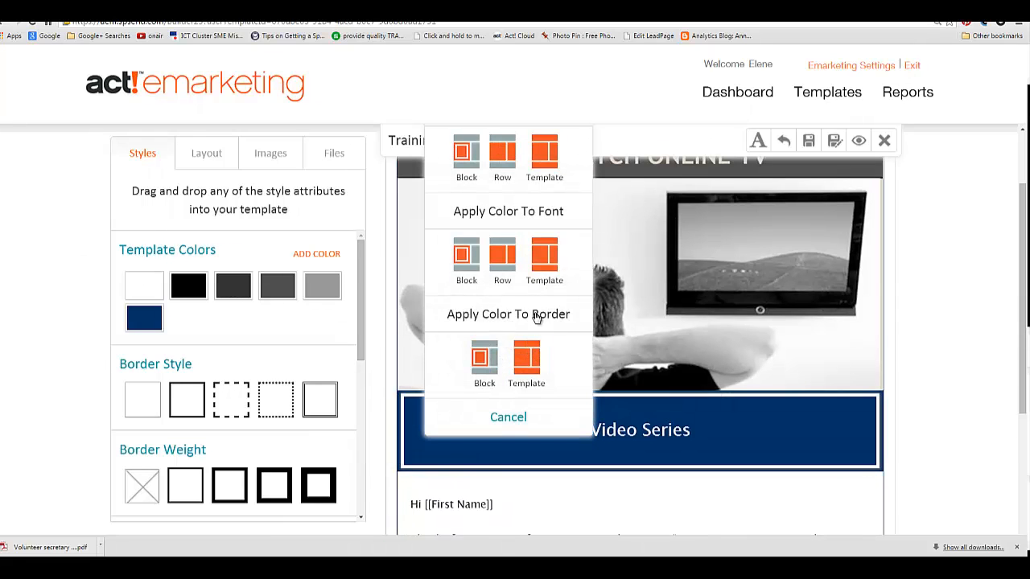
{"action": "left_click", "coordinate": [542, 155]}
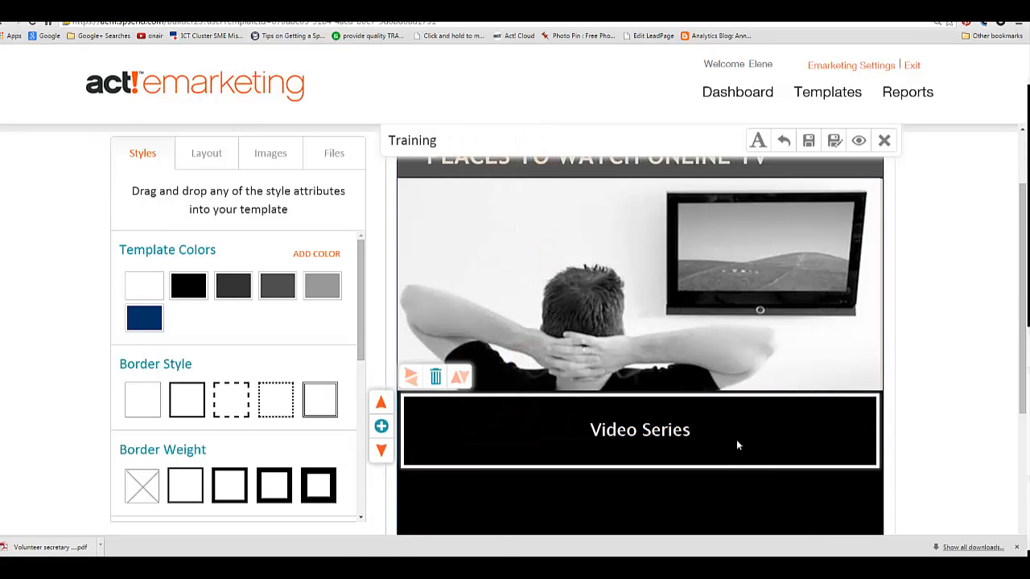
{"action": "scroll", "coordinate": [737, 439], "scroll_direction": "down", "scroll_amount": 5}
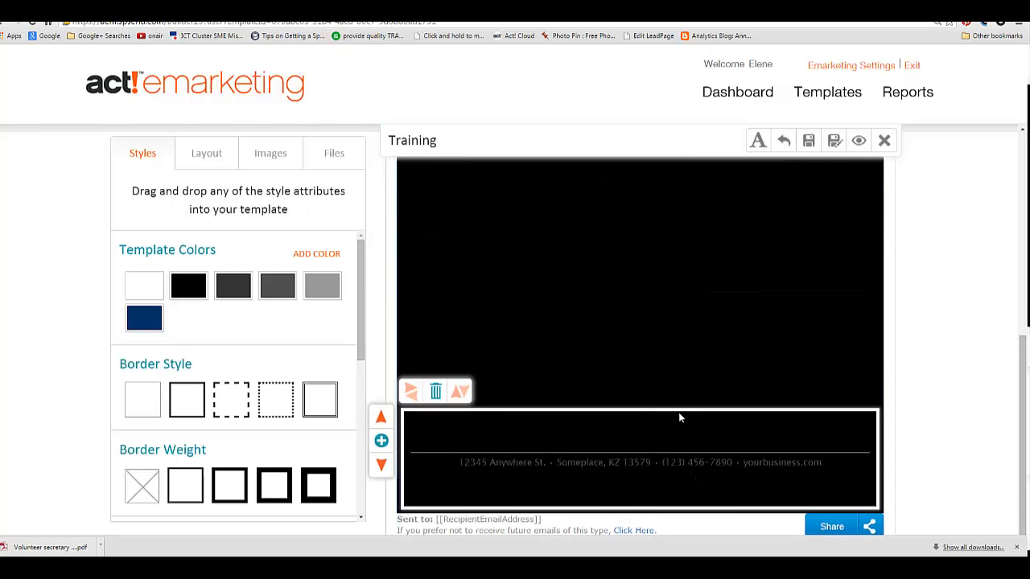
{"action": "scroll", "coordinate": [630, 375], "scroll_direction": "up", "scroll_amount": 1}
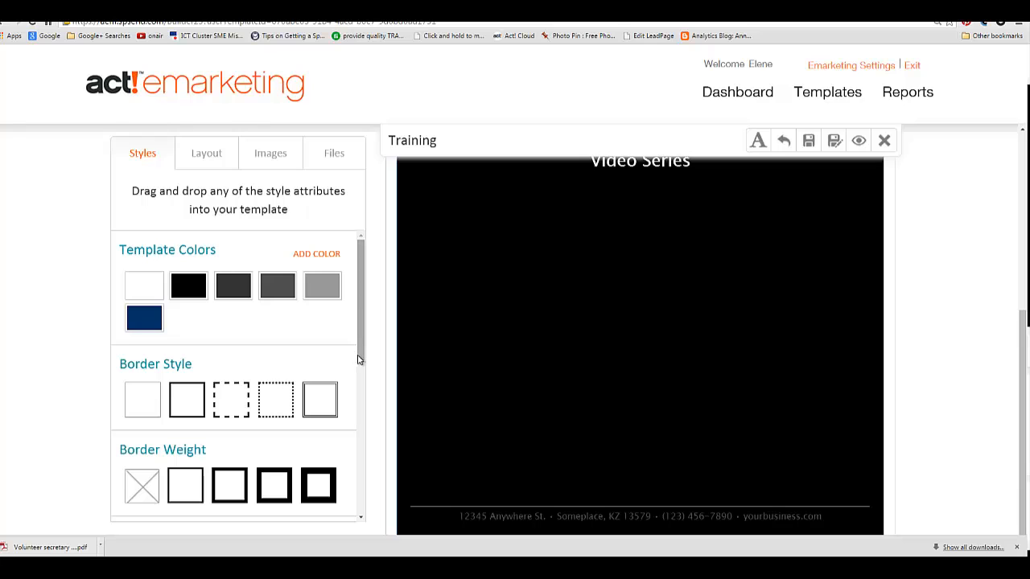
- Apply white as the font color for the whole template
{"action": "left_click_drag", "start_coordinate": [359, 359], "coordinate": [370, 317]}
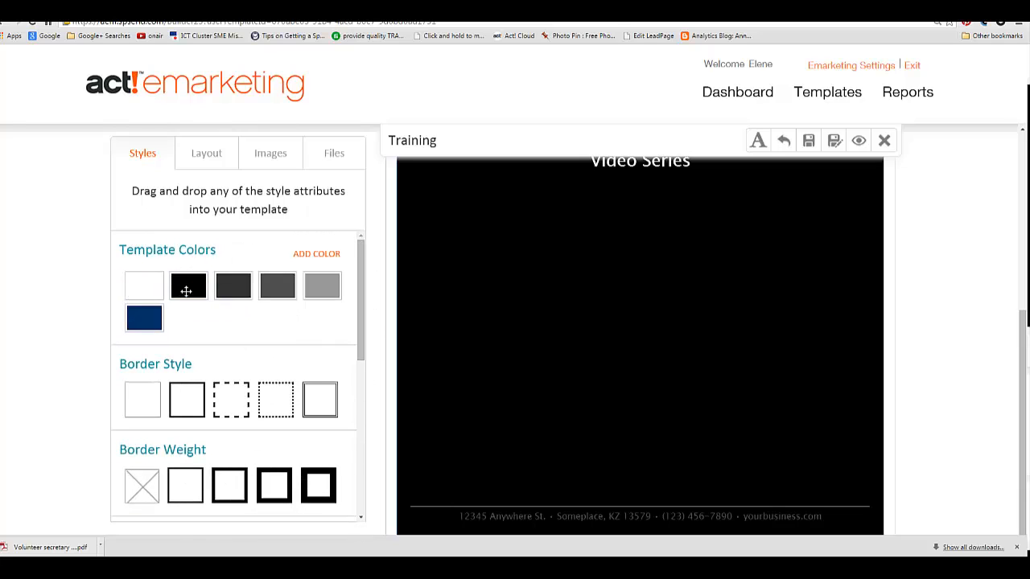
{"action": "left_click_drag", "start_coordinate": [145, 288], "coordinate": [597, 361]}
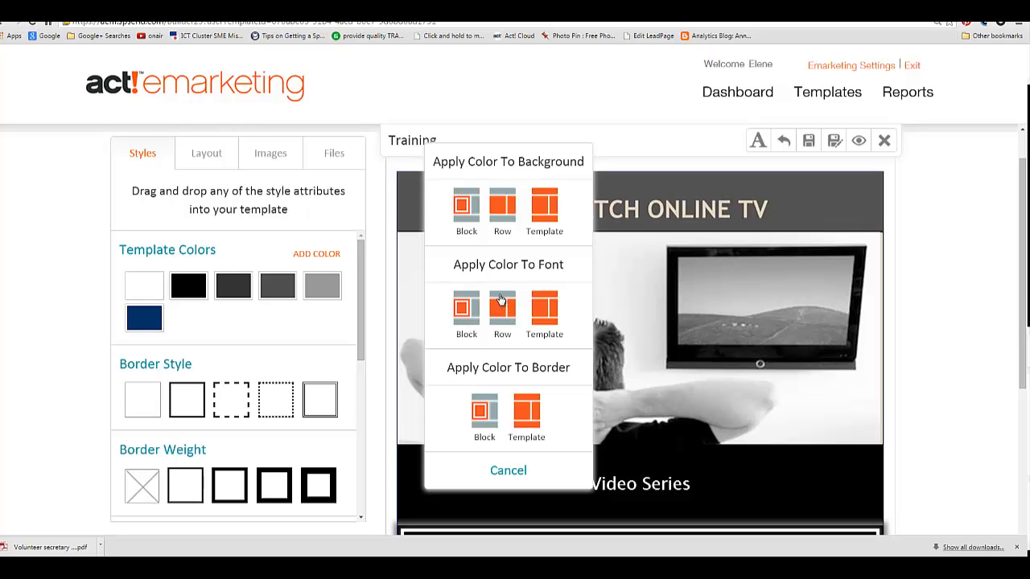
{"action": "left_click", "coordinate": [546, 309]}
{"action": "scroll", "coordinate": [705, 456], "scroll_direction": "down", "scroll_amount": 3}
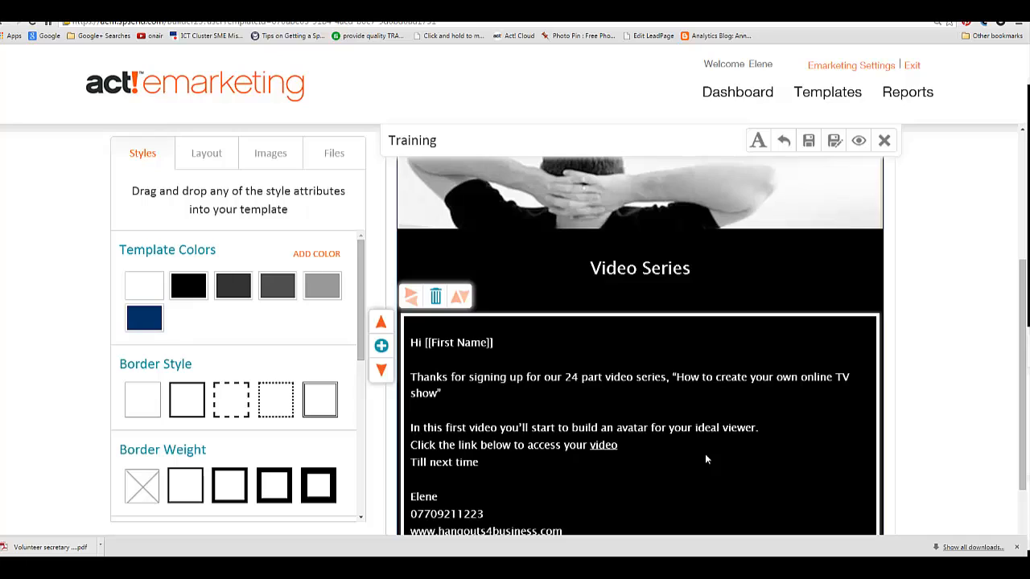
{"action": "scroll", "coordinate": [706, 455], "scroll_direction": "down", "scroll_amount": 1}
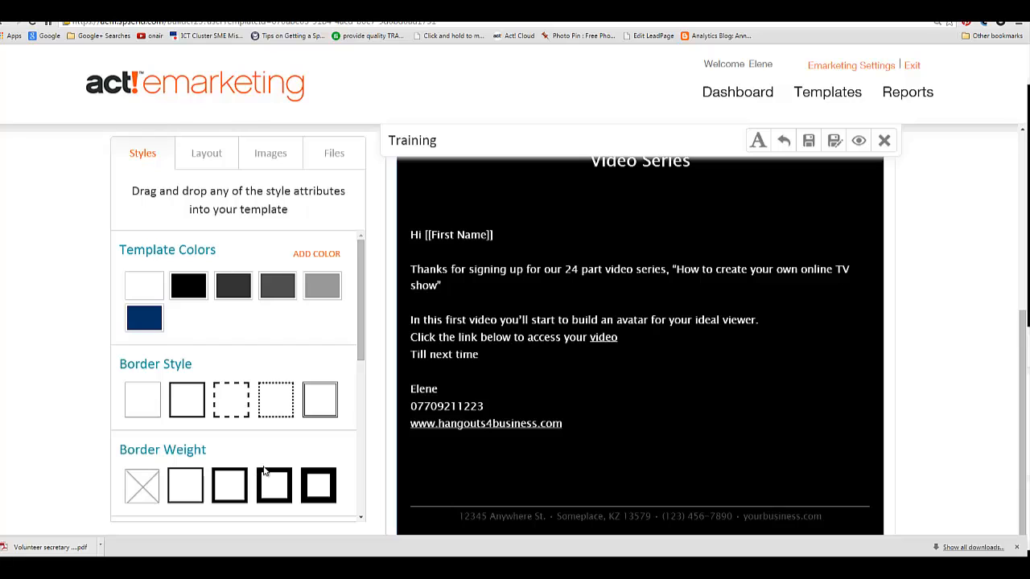
- Apply the Georgia font to the whole template and look over the available font sizes
{"action": "left_click_drag", "start_coordinate": [360, 348], "coordinate": [343, 487]}
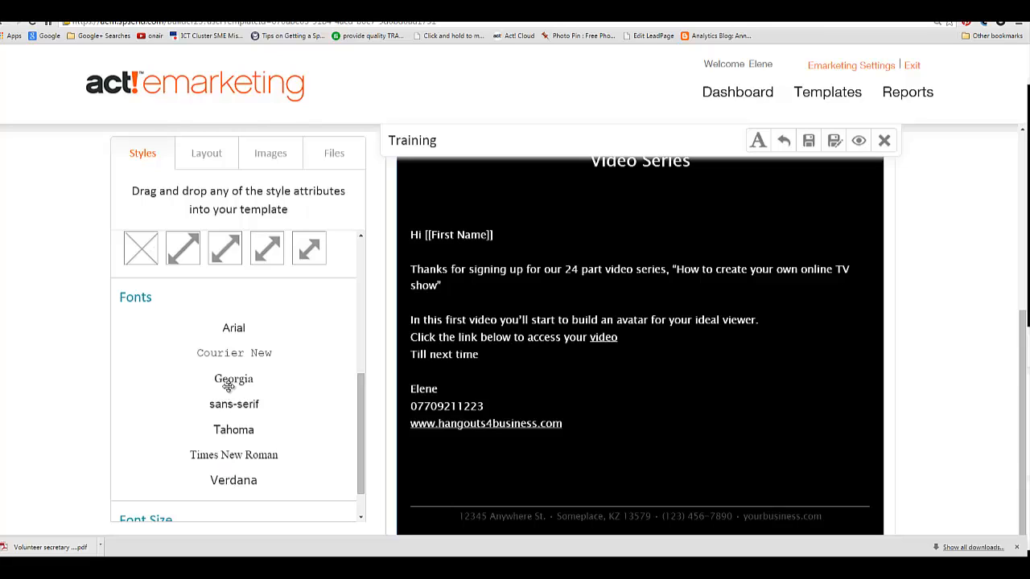
{"action": "left_click_drag", "start_coordinate": [242, 383], "coordinate": [488, 333]}
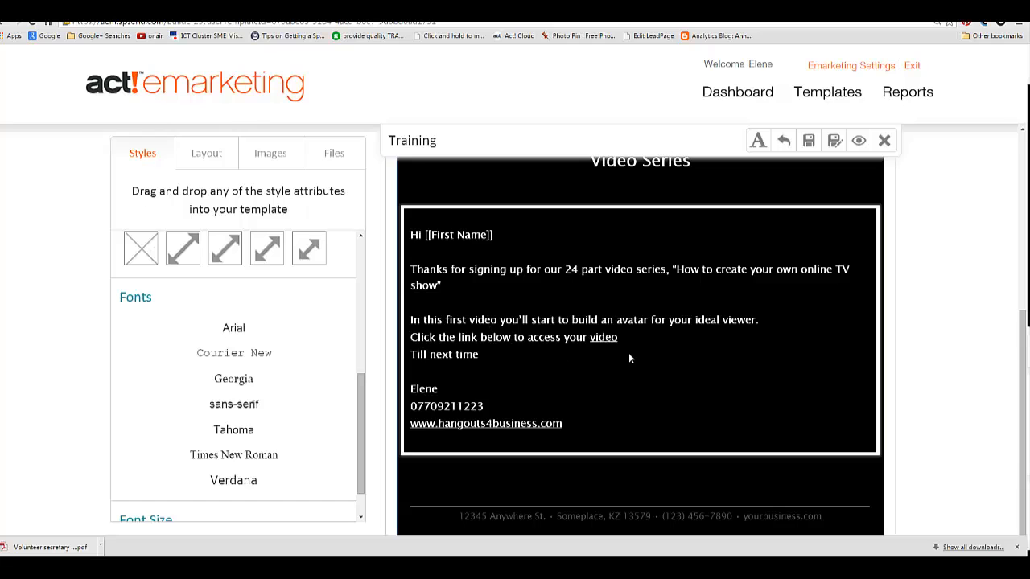
{"action": "left_click_drag", "start_coordinate": [628, 358], "coordinate": [629, 358]}
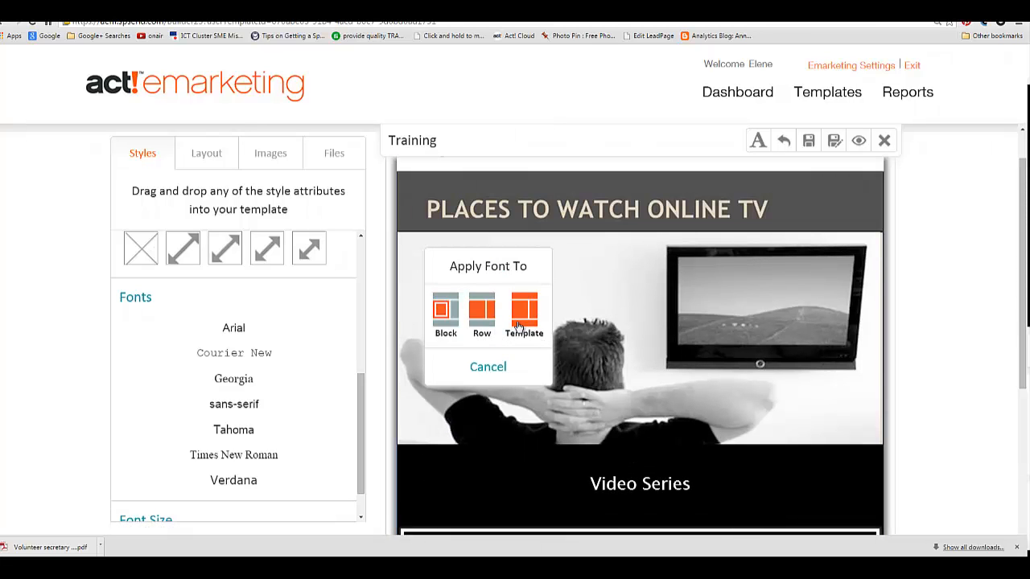
{"action": "left_click", "coordinate": [521, 321]}
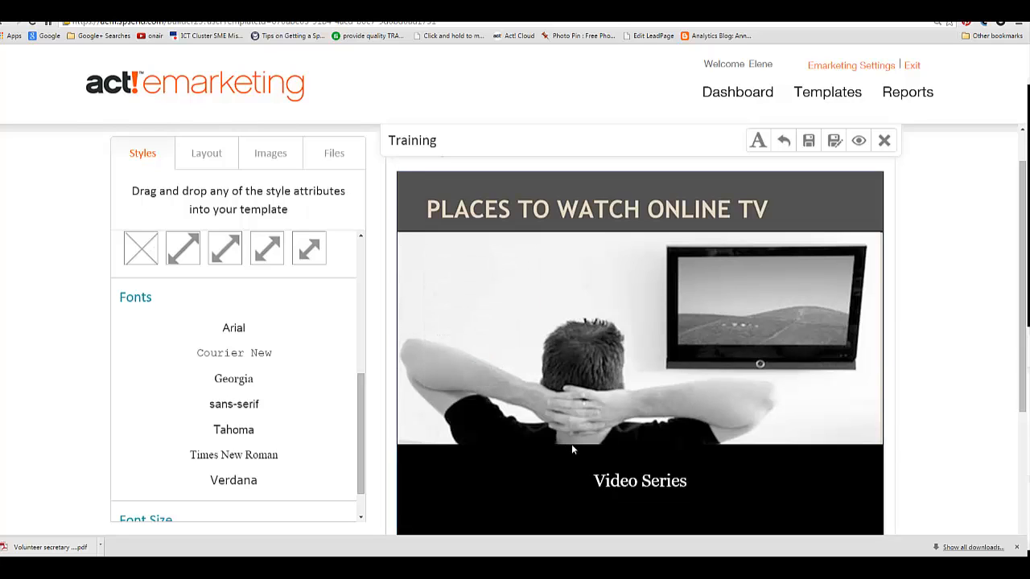
{"action": "scroll", "coordinate": [572, 445], "scroll_direction": "down", "scroll_amount": 2}
{"action": "scroll", "coordinate": [574, 443], "scroll_direction": "down", "scroll_amount": 2}
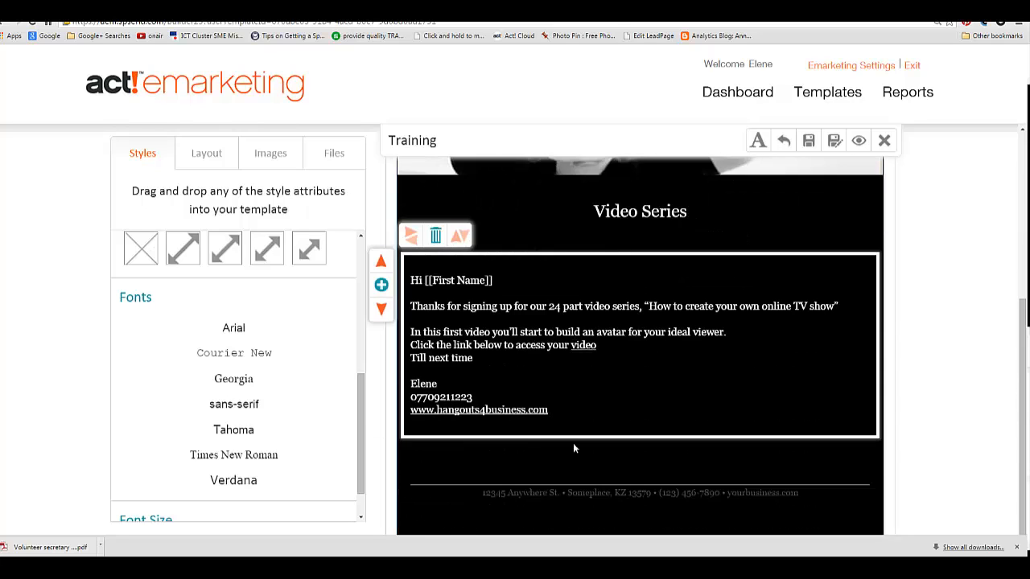
{"action": "scroll", "coordinate": [310, 434], "scroll_direction": "down", "scroll_amount": 3}
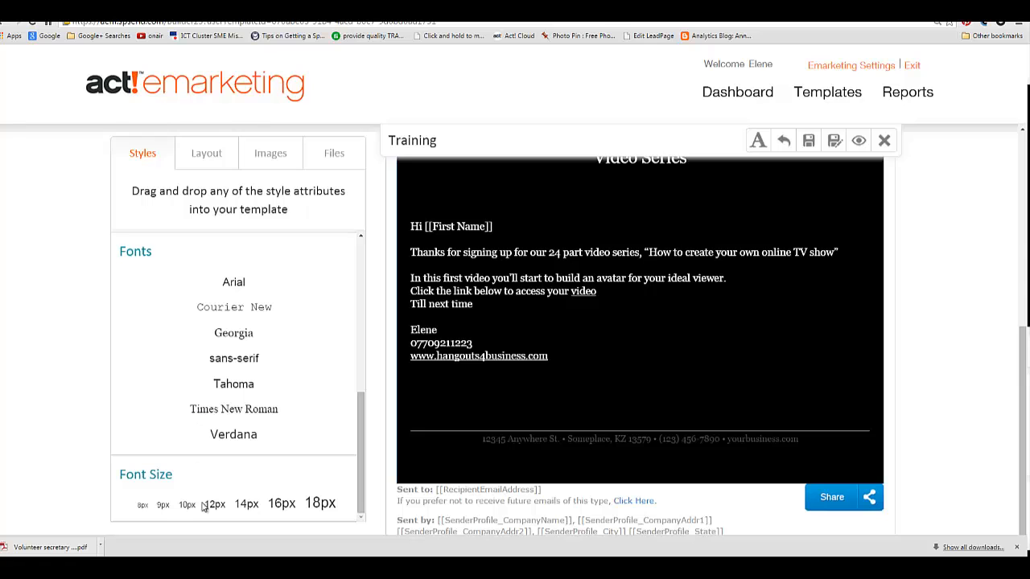
{"action": "scroll", "coordinate": [200, 486], "scroll_direction": "down", "scroll_amount": 1}
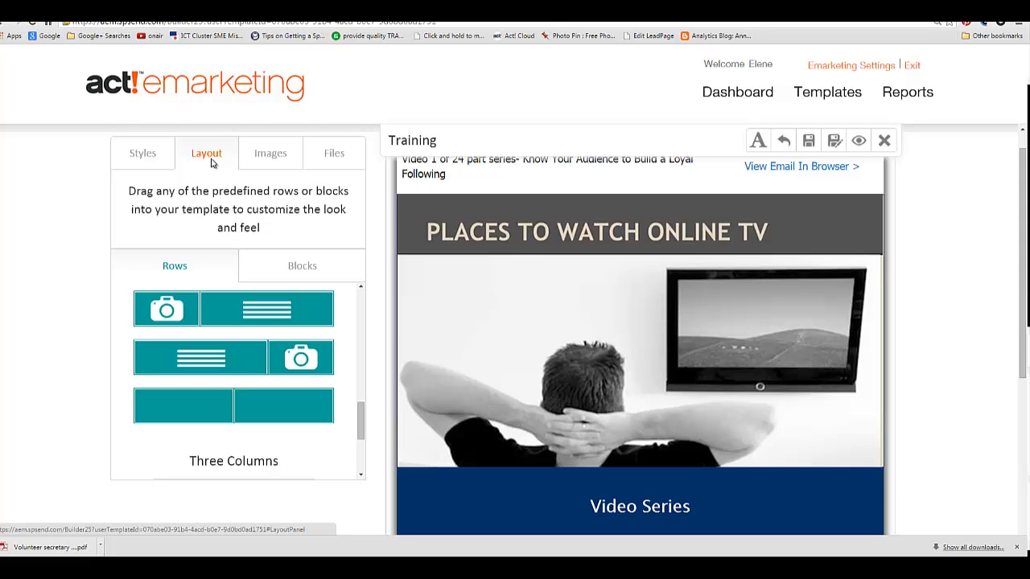
- Insert a two-column row with two image blocks between the header picture and the Video Series row
{"action": "left_click_drag", "start_coordinate": [360, 405], "coordinate": [333, 384]}
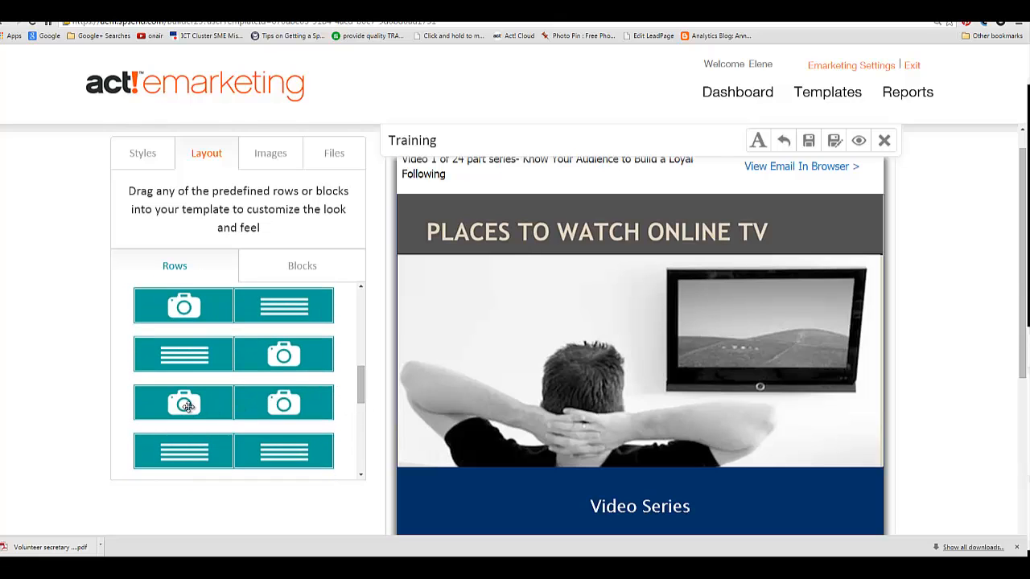
{"action": "left_click_drag", "start_coordinate": [187, 406], "coordinate": [525, 486]}
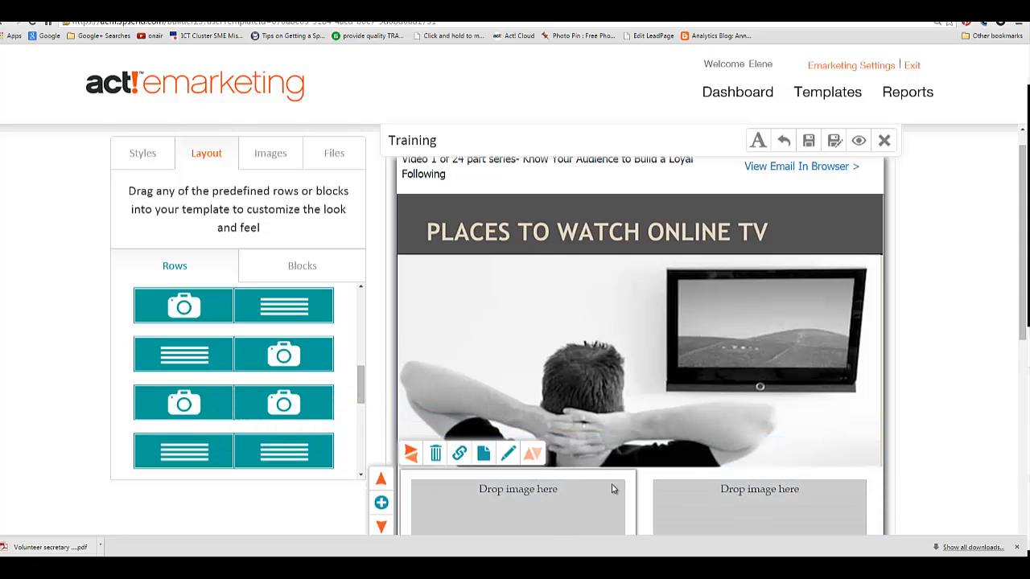
{"action": "scroll", "coordinate": [611, 488], "scroll_direction": "down", "scroll_amount": 1}
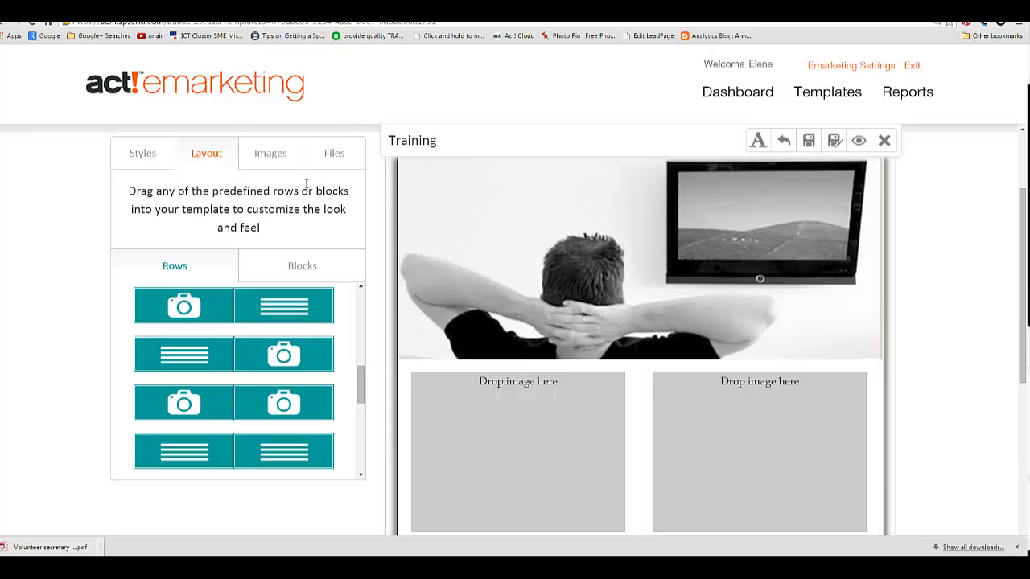
- Fill the first new image block with the Hangouts 4 Business logo and the second with the two-person video screenshot from H4B
{"action": "left_click", "coordinate": [276, 160]}
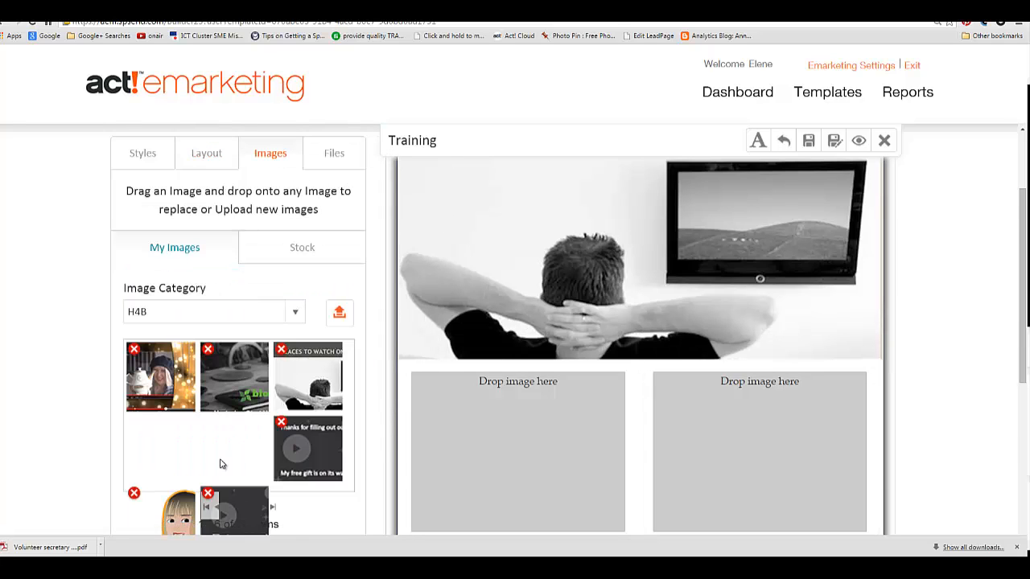
{"action": "scroll", "coordinate": [219, 471], "scroll_direction": "down", "scroll_amount": 1}
{"action": "left_click_drag", "start_coordinate": [177, 513], "coordinate": [523, 304]}
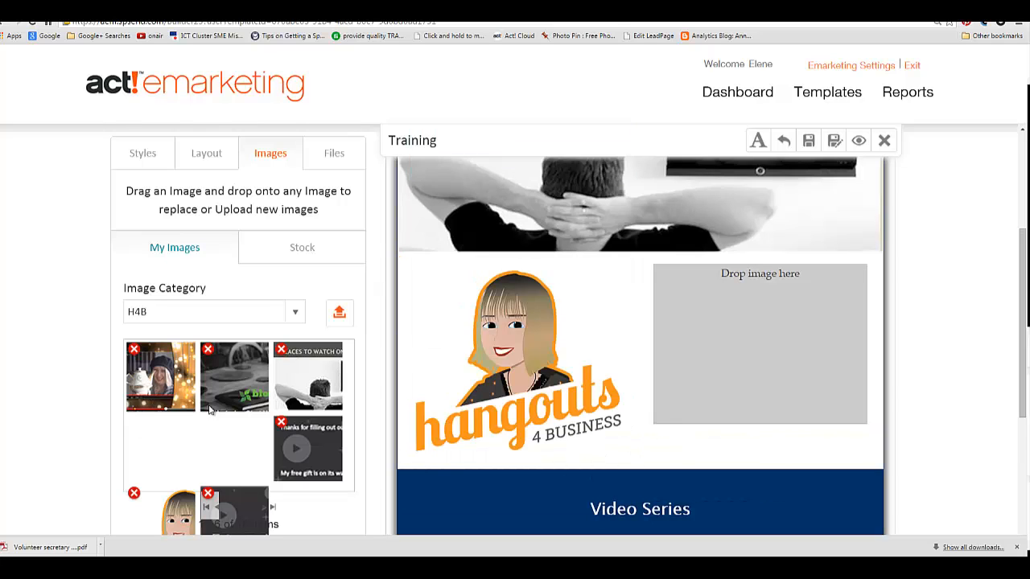
{"action": "left_click_drag", "start_coordinate": [153, 388], "coordinate": [732, 389]}
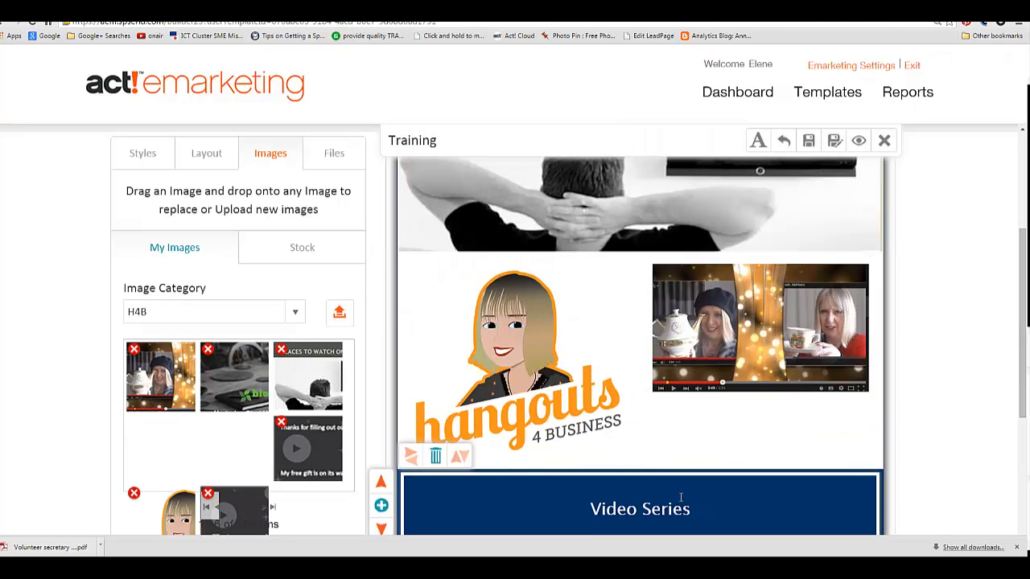
- Replace the two-person screenshot in the two-column row with the Hangouts 4 Business logo and duplicate the row
{"action": "left_click_drag", "start_coordinate": [772, 326], "coordinate": [235, 429]}
{"action": "left_click_drag", "start_coordinate": [169, 512], "coordinate": [730, 312]}
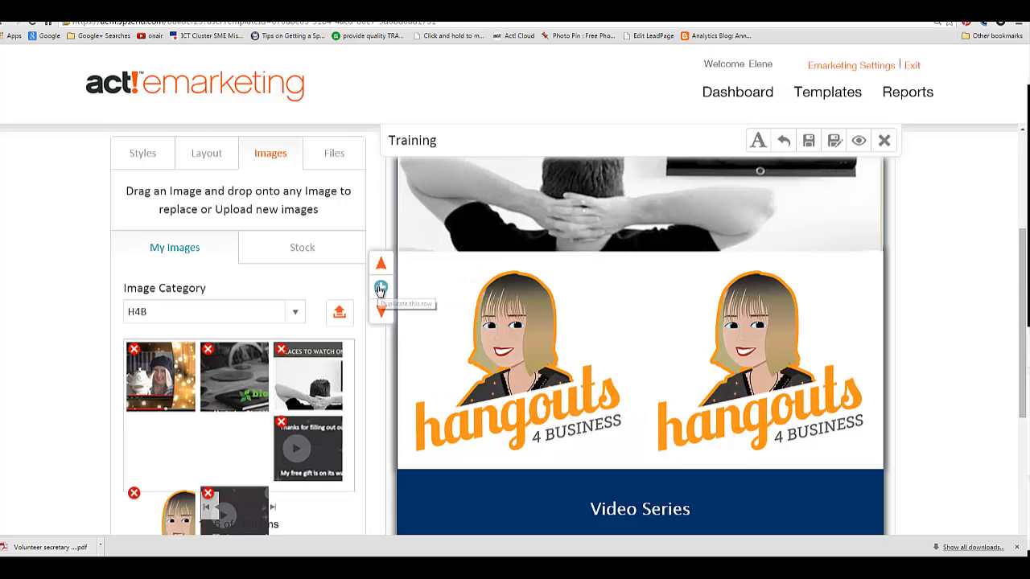
{"action": "left_click", "coordinate": [381, 288]}
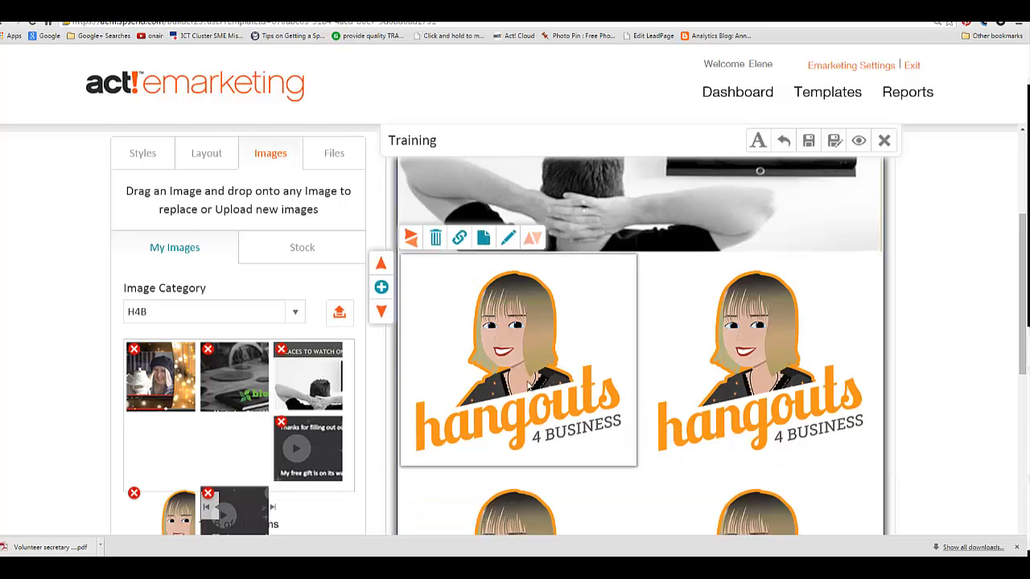
- Delete the left image block of the upper two-logo row and move that row below the other logo row
{"action": "left_click", "coordinate": [435, 239]}
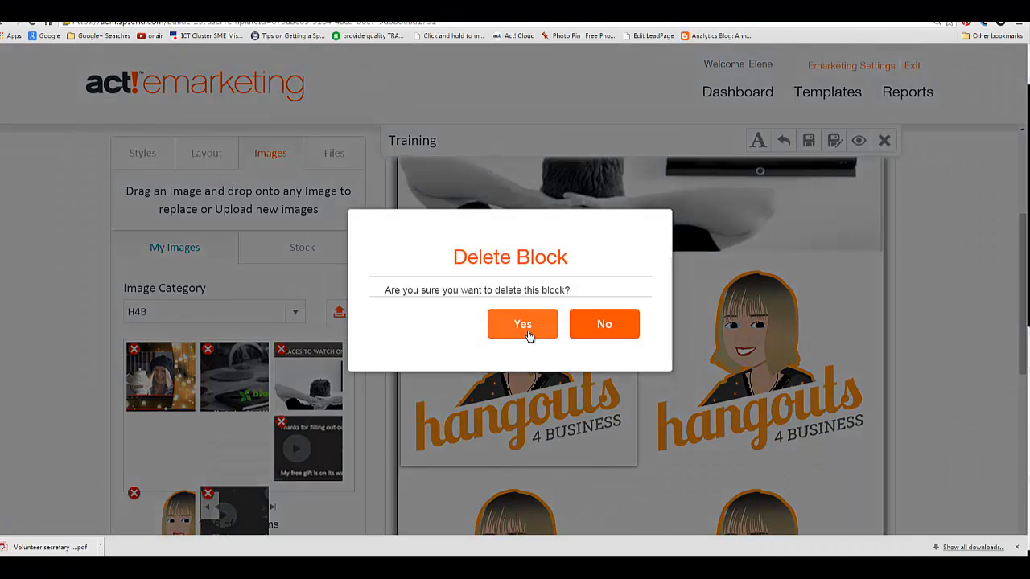
{"action": "left_click", "coordinate": [523, 334]}
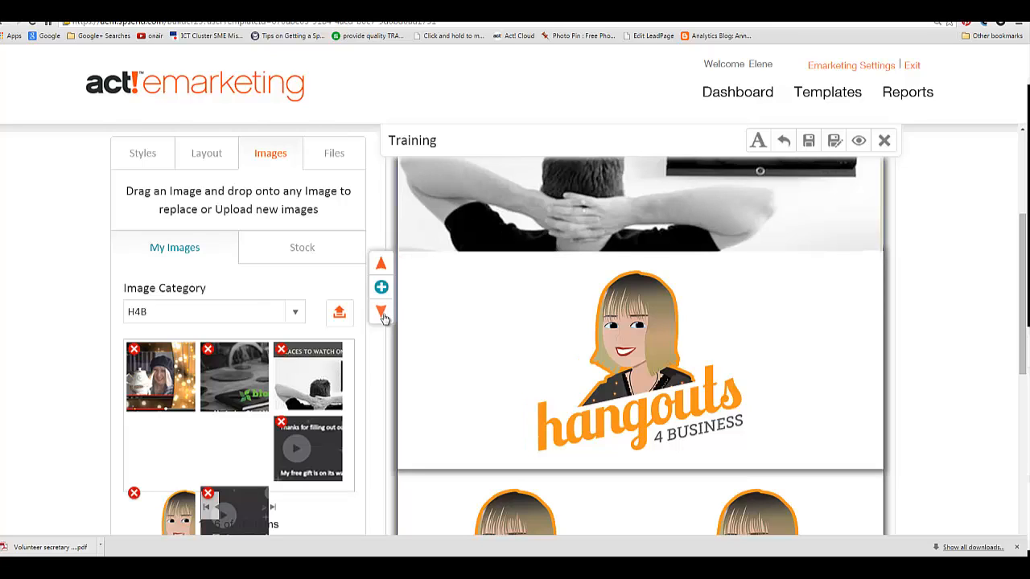
{"action": "left_click", "coordinate": [382, 313]}
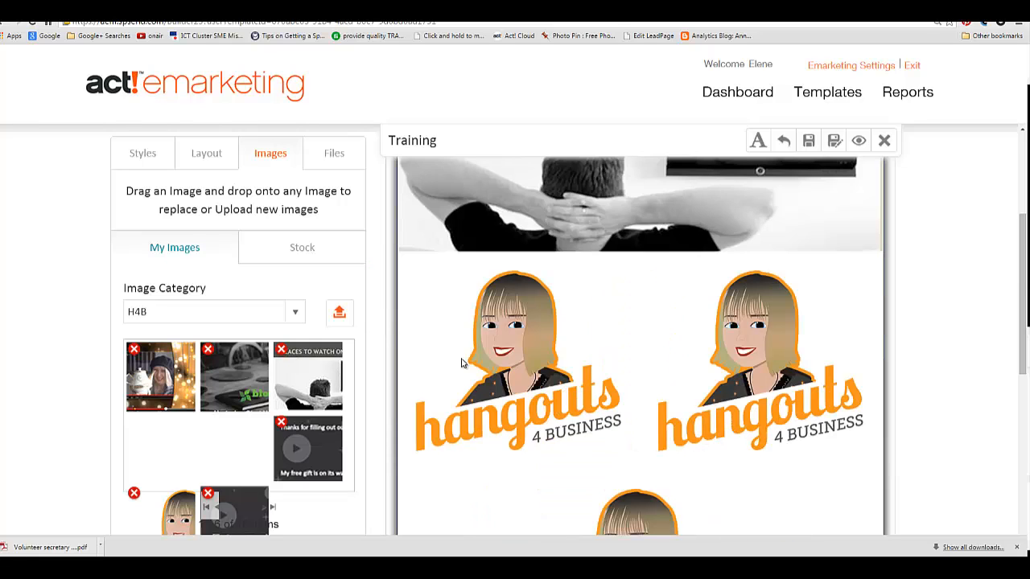
- Delete both logo blocks of the two-column row directly below the header picture, leaving the single-logo row
{"action": "scroll", "coordinate": [461, 363], "scroll_direction": "down", "scroll_amount": 3}
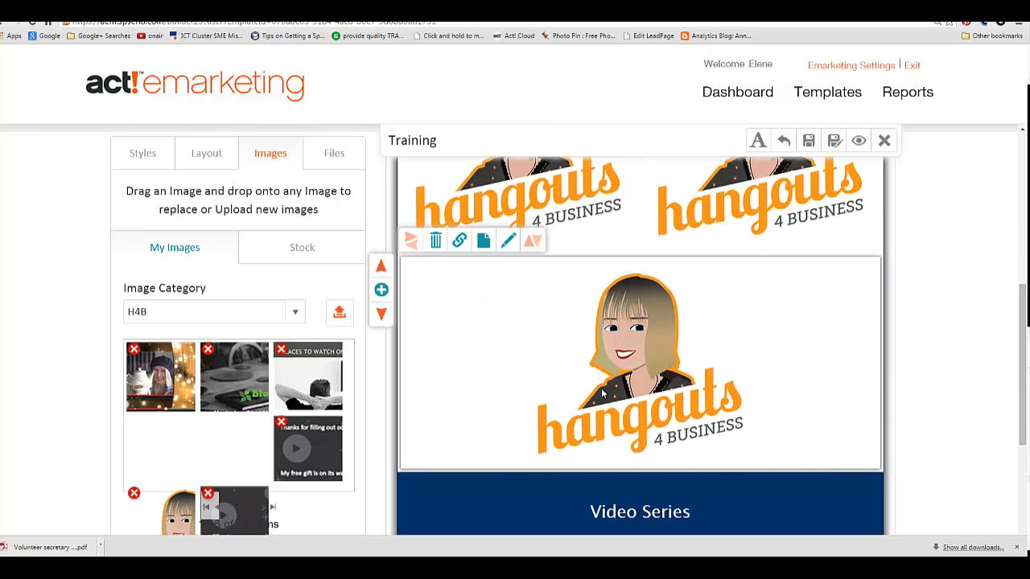
{"action": "scroll", "coordinate": [628, 367], "scroll_direction": "up", "scroll_amount": 1}
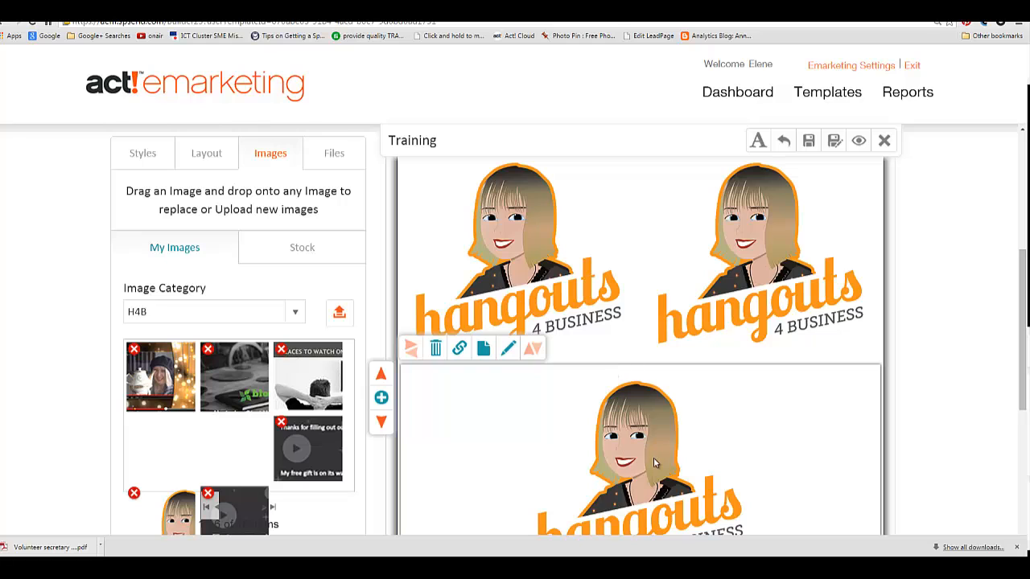
{"action": "scroll", "coordinate": [563, 366], "scroll_direction": "up", "scroll_amount": 1}
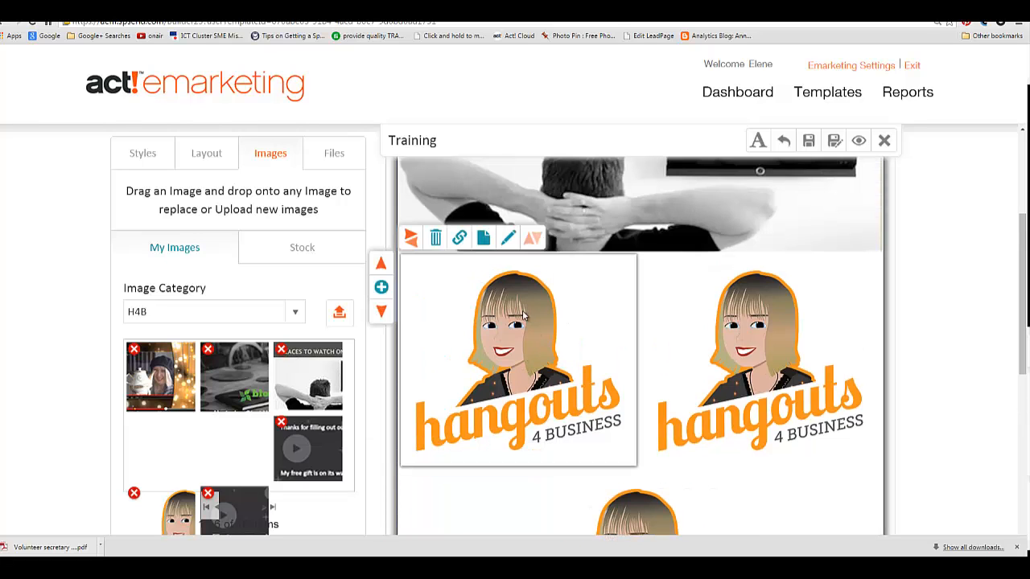
{"action": "left_click", "coordinate": [438, 240]}
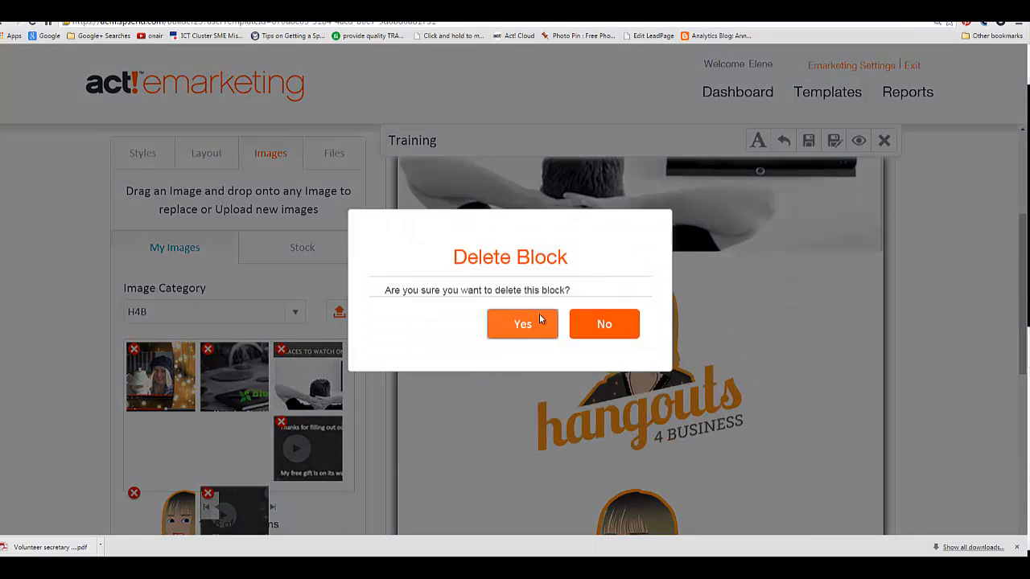
{"action": "left_click", "coordinate": [537, 317]}
{"action": "left_click", "coordinate": [438, 242]}
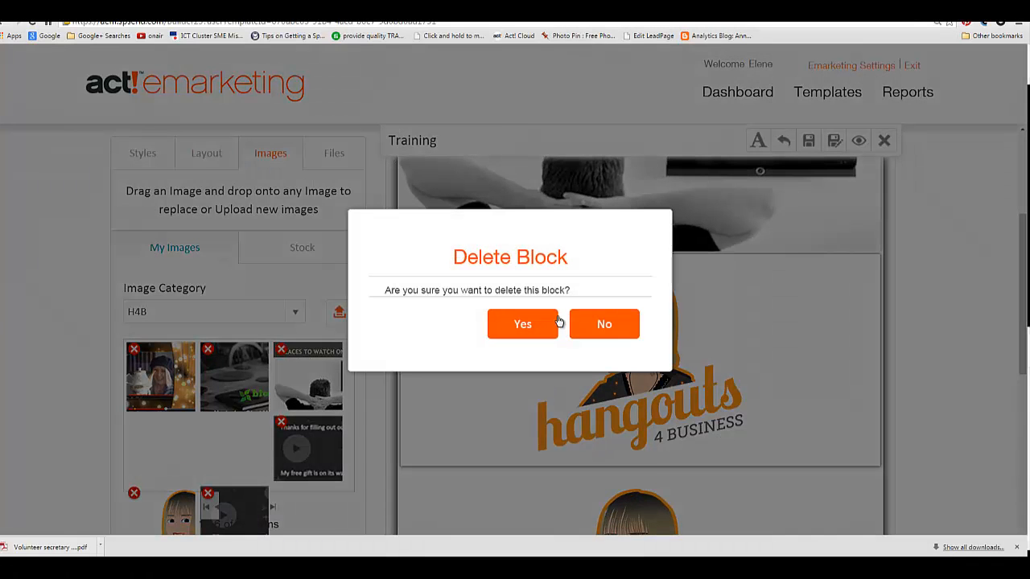
{"action": "left_click", "coordinate": [555, 320]}
{"action": "scroll", "coordinate": [958, 480], "scroll_direction": "up", "scroll_amount": 2}
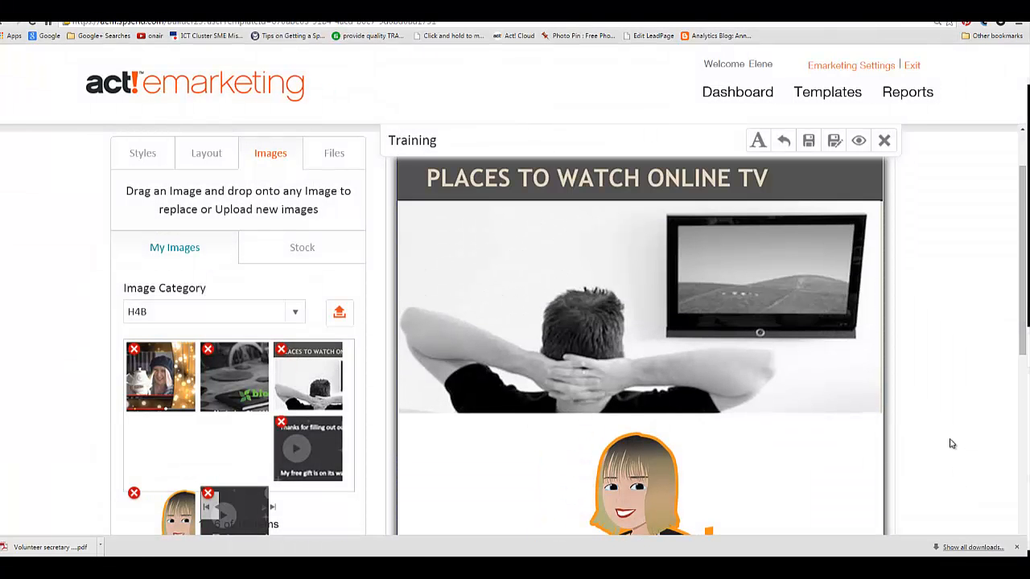
{"action": "scroll", "coordinate": [952, 443], "scroll_direction": "down", "scroll_amount": 3}
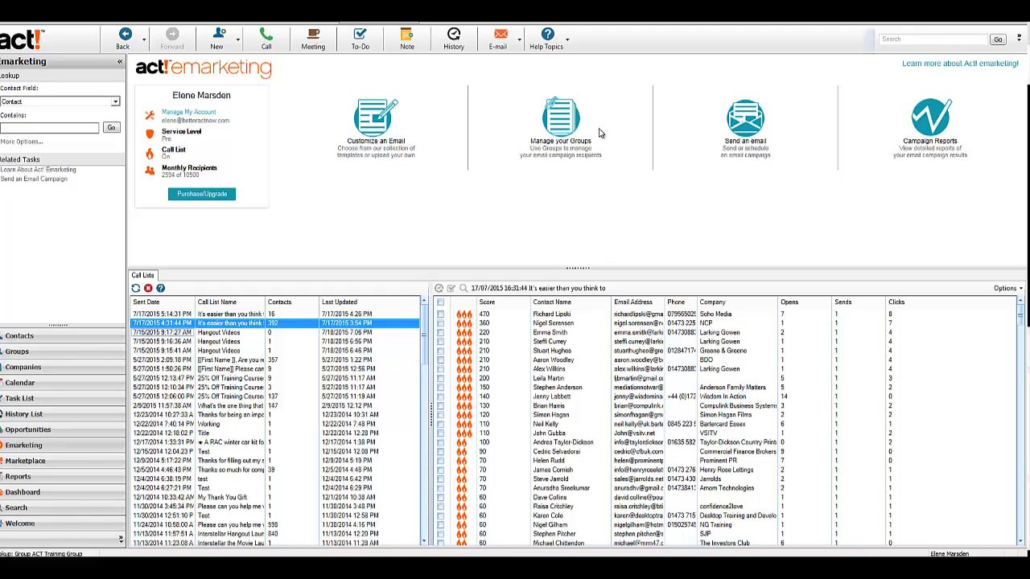
- In the Act! desktop program, start an email campaign addressed to the ACT Training Group
{"action": "left_click", "coordinate": [749, 131]}
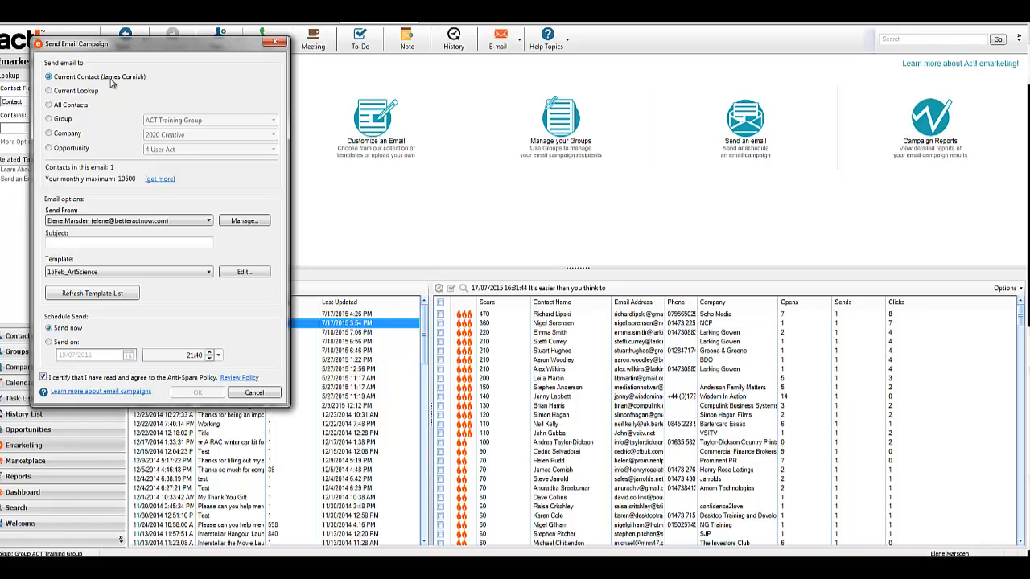
{"action": "left_click", "coordinate": [49, 92]}
{"action": "left_click", "coordinate": [48, 119]}
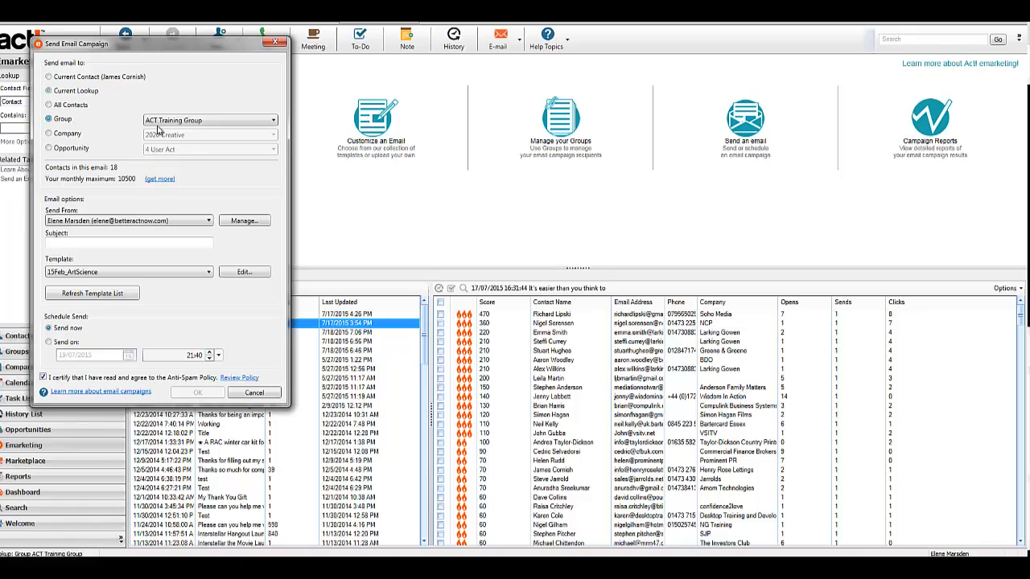
{"action": "left_click", "coordinate": [214, 121]}
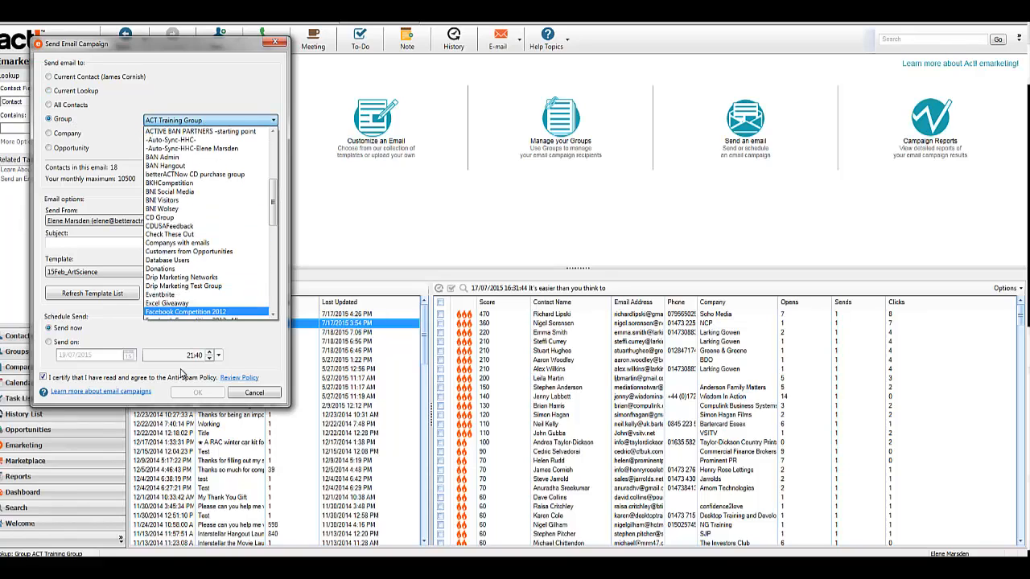
{"action": "left_click", "coordinate": [125, 335]}
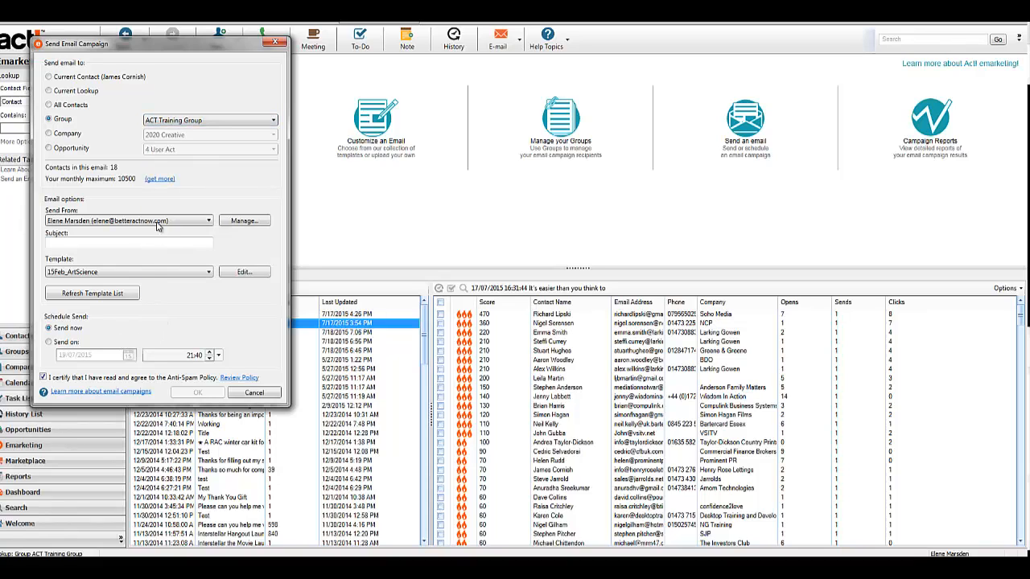
- Paste a campaign subject ending in "Know Your Audience to Build a Loyal Following" and look over the available templates
{"action": "left_click", "coordinate": [78, 223]}
{"action": "left_click", "coordinate": [69, 243]}
{"action": "key", "text": "ctrl+v"}
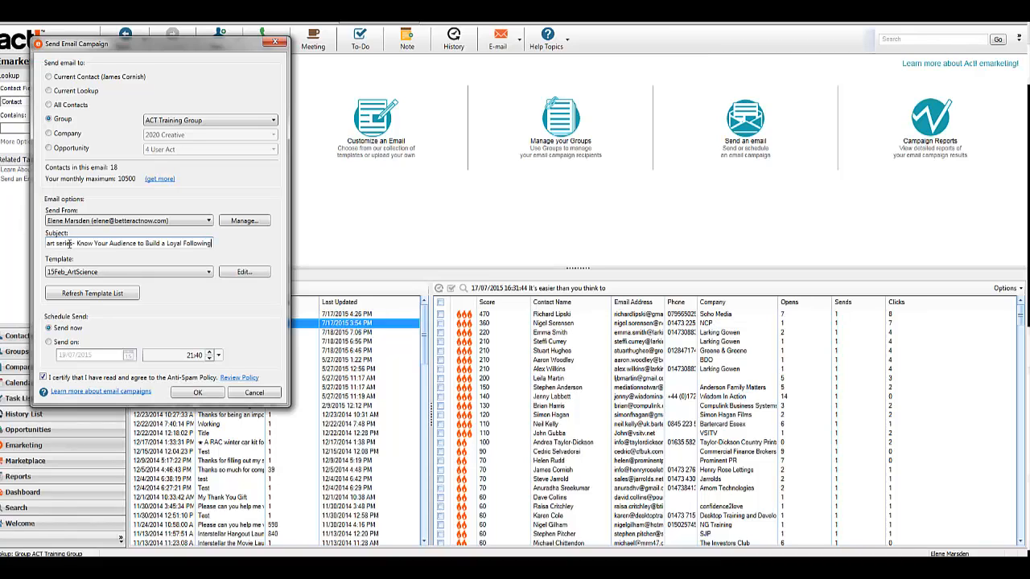
{"action": "left_click", "coordinate": [95, 273]}
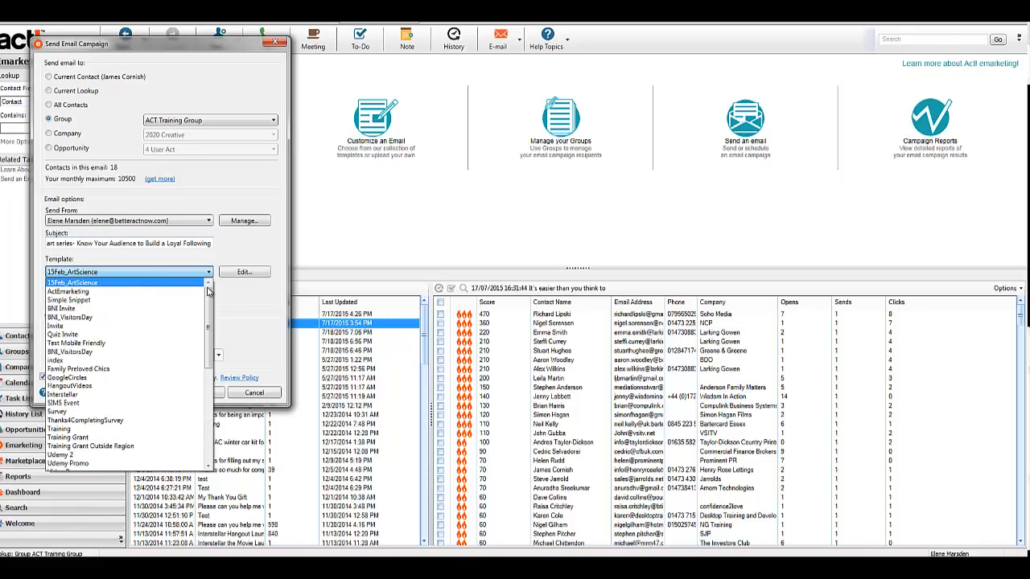
{"action": "left_click", "coordinate": [277, 318]}
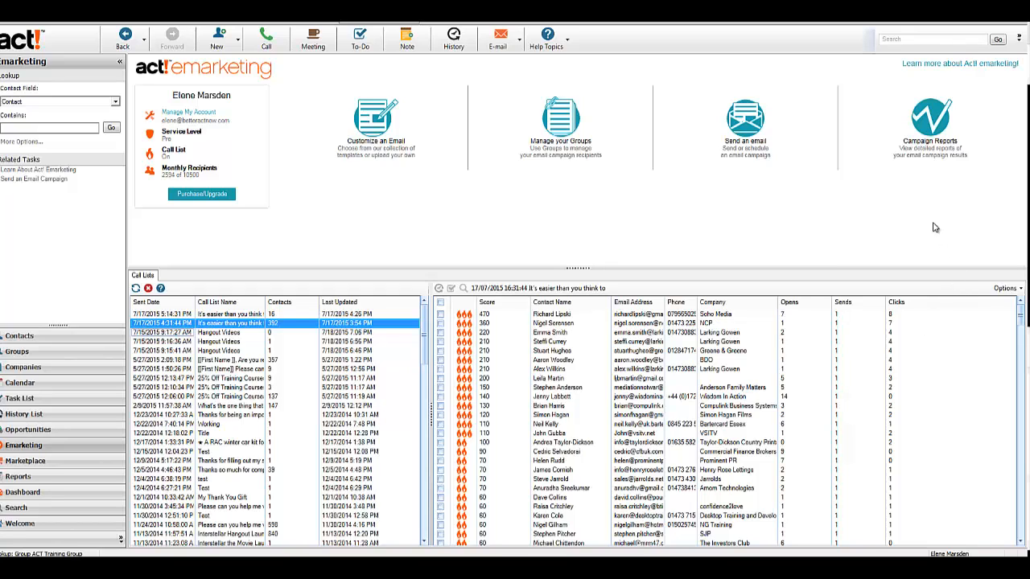
- View this month's campaign reports and open the one for "It's easier than you think to" sent 17/07/2015 17:14:31
{"action": "left_click", "coordinate": [933, 135]}
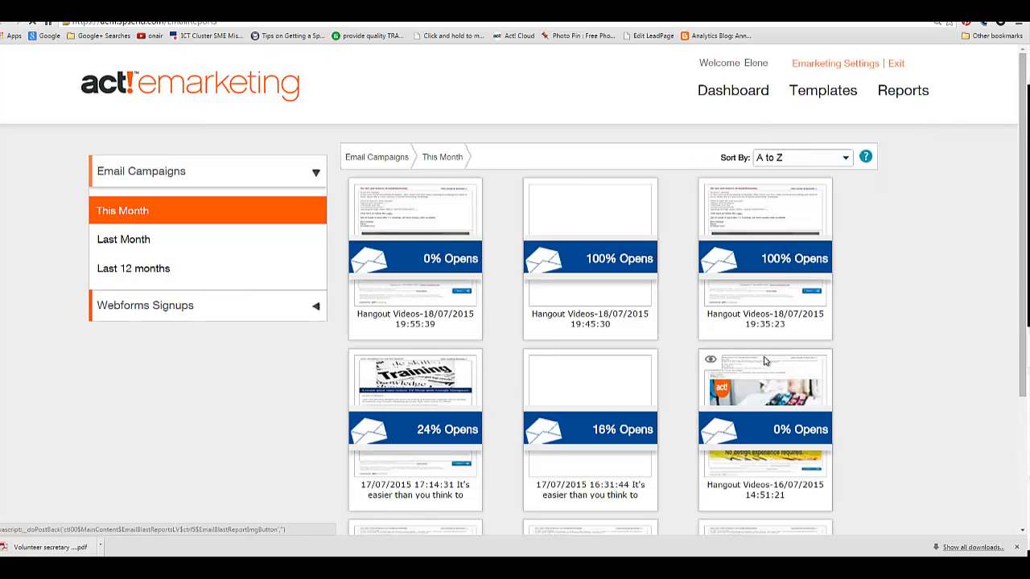
{"action": "left_click", "coordinate": [420, 428]}
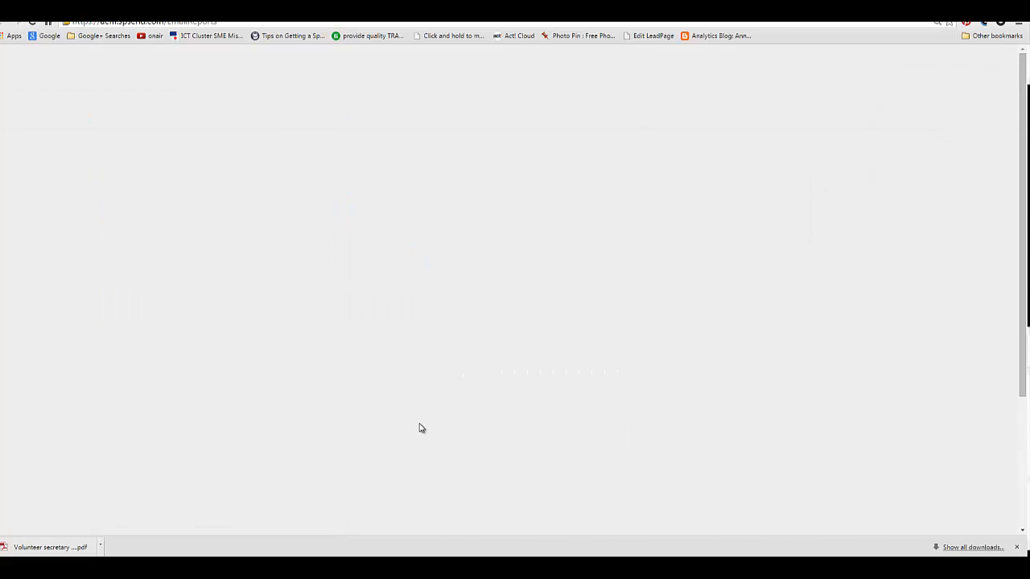